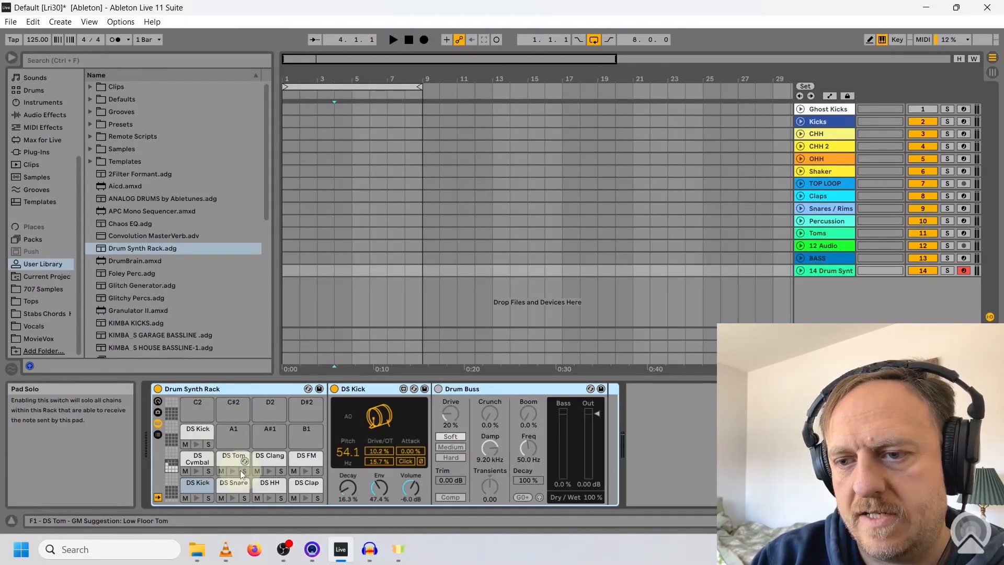
Step: Audition the DS Kick, DS Snare, DS Clap and DS Cymbal pads in the Drum Synth Rack
{"action": "left_click", "coordinate": [197, 498]}
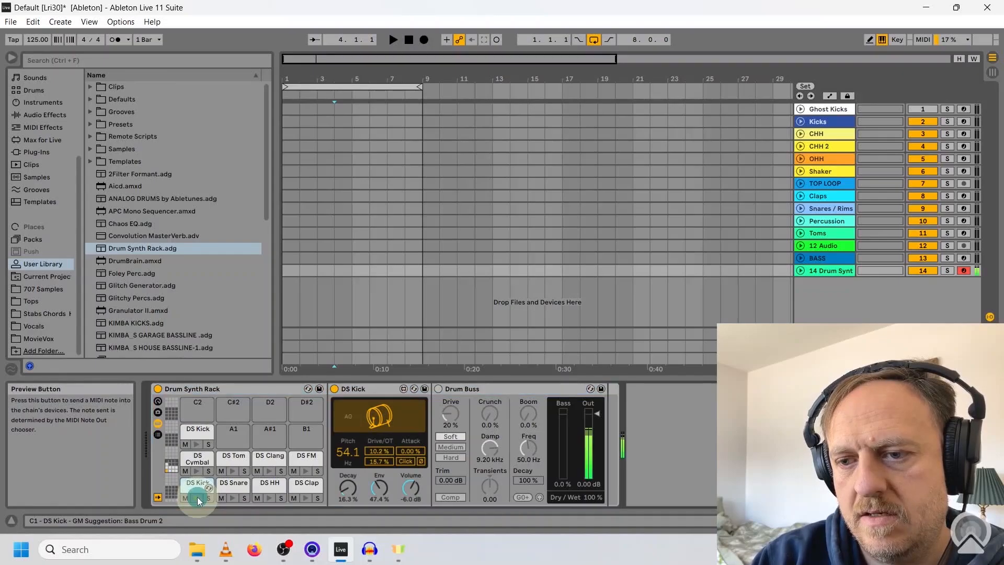
{"action": "left_click", "coordinate": [232, 499]}
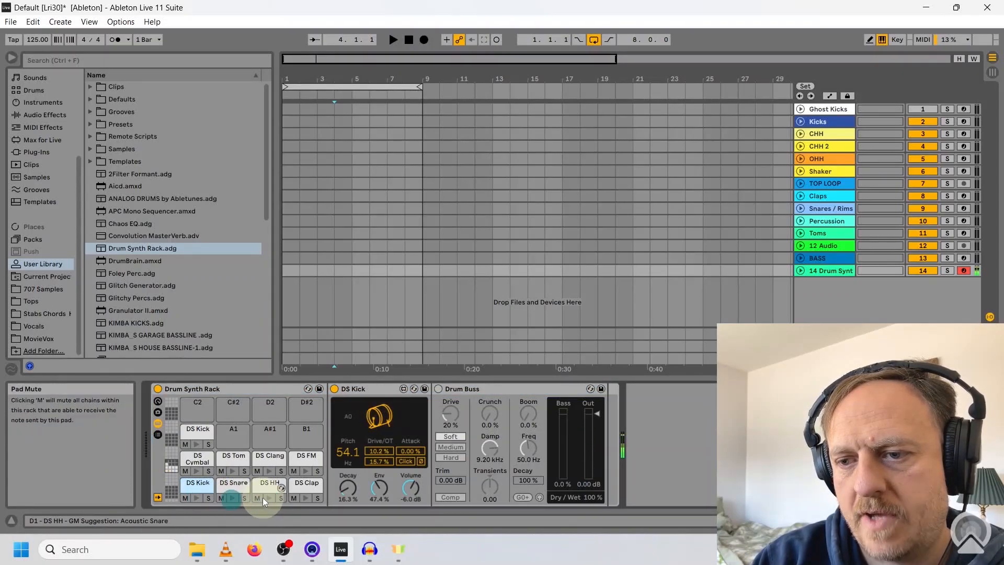
{"action": "left_click", "coordinate": [314, 500]}
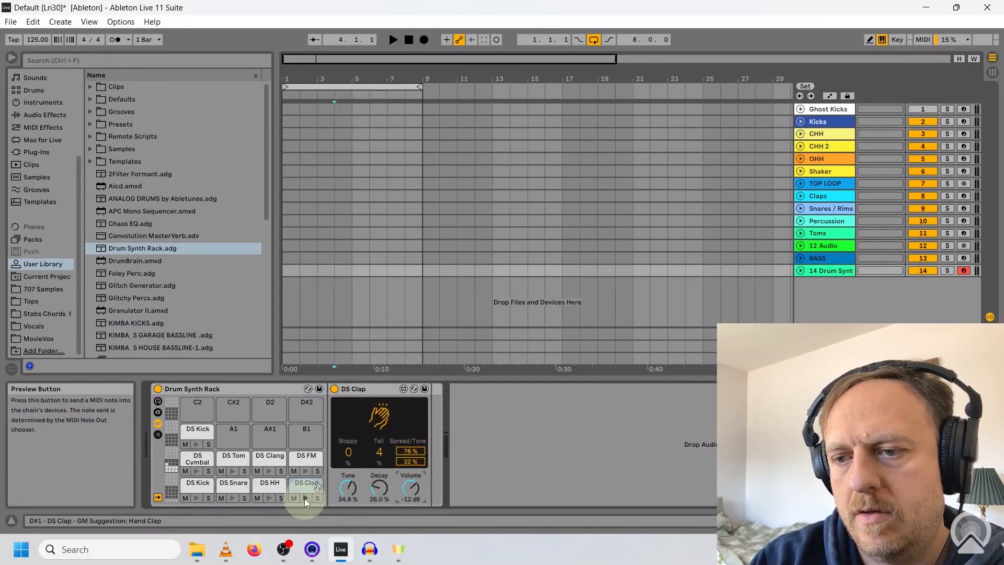
{"action": "left_click", "coordinate": [198, 472]}
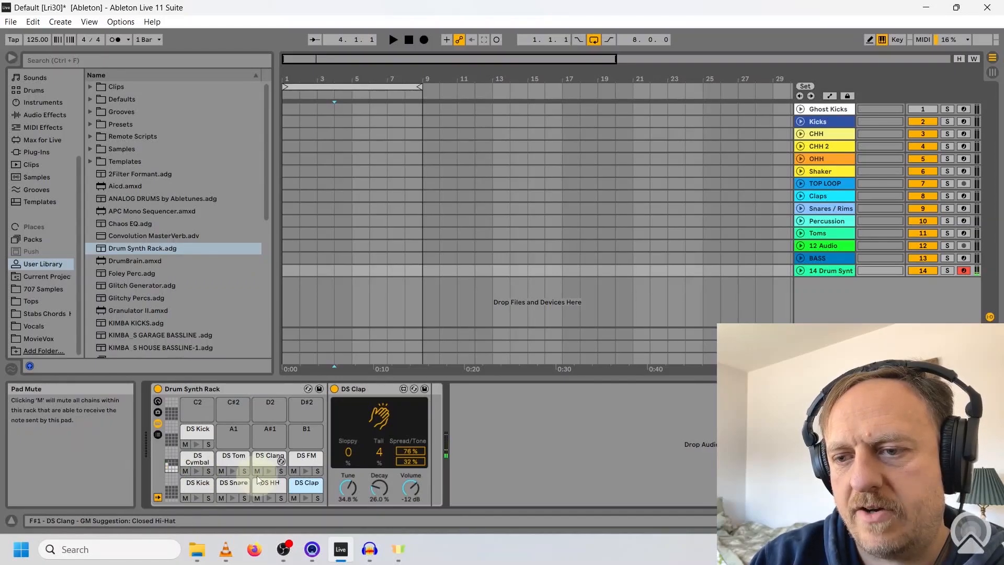
Step: Select the second DS Kick pad on G#1 and audition it for comparison with the C1 kick
{"action": "left_click", "coordinate": [194, 430]}
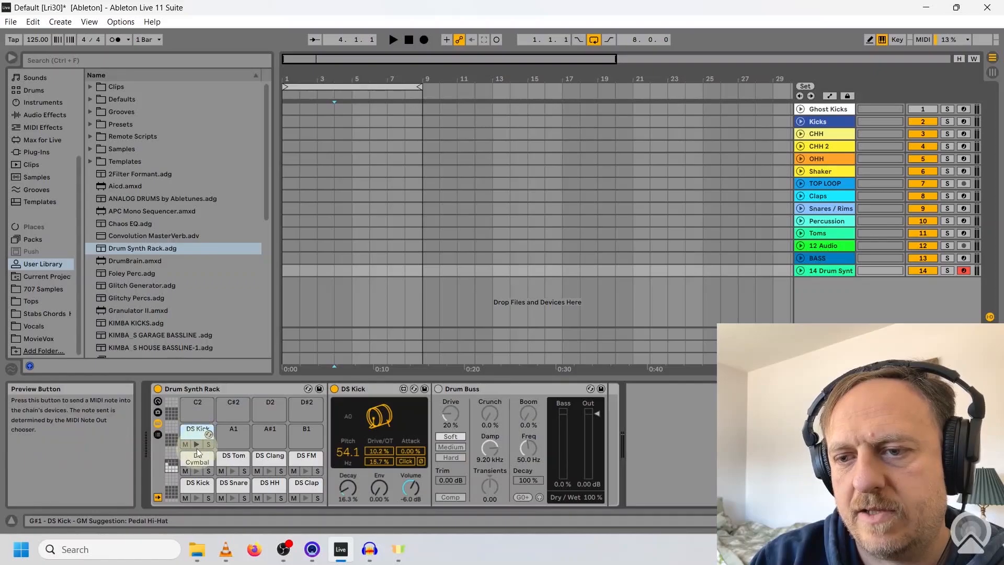
{"action": "left_click", "coordinate": [396, 504]}
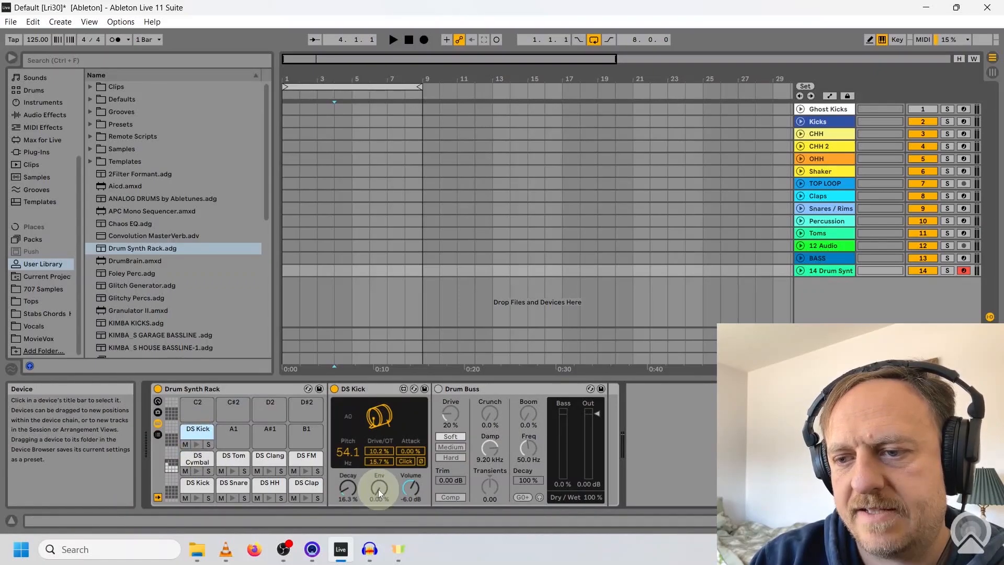
{"action": "left_click", "coordinate": [196, 444]}
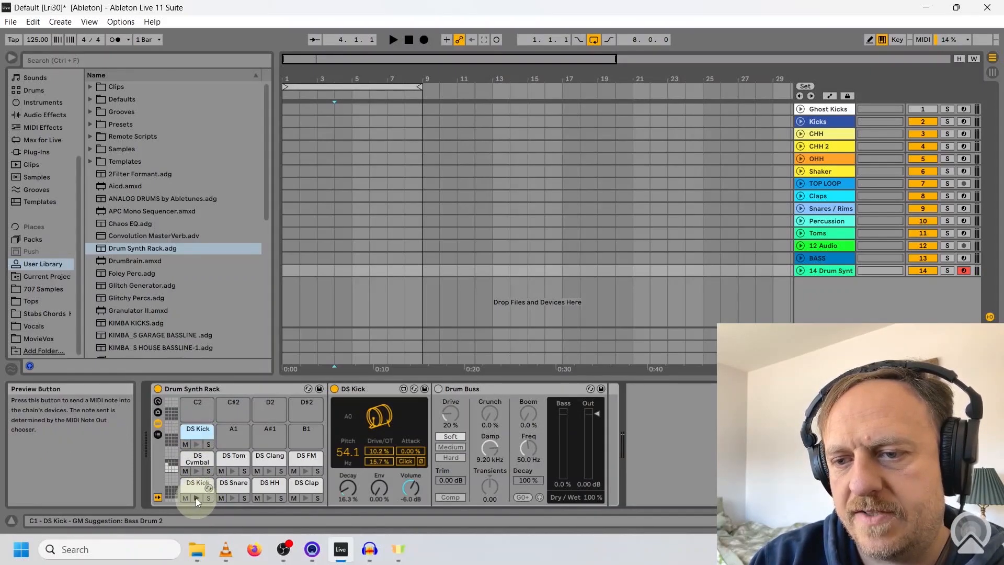
{"action": "left_click", "coordinate": [198, 445]}
Step: Create a MIDI clip on the Drum Synth track with C1 kicks on every beat and DS HH notes on the offbeats
{"action": "key", "text": "ctrl+shift+m"}
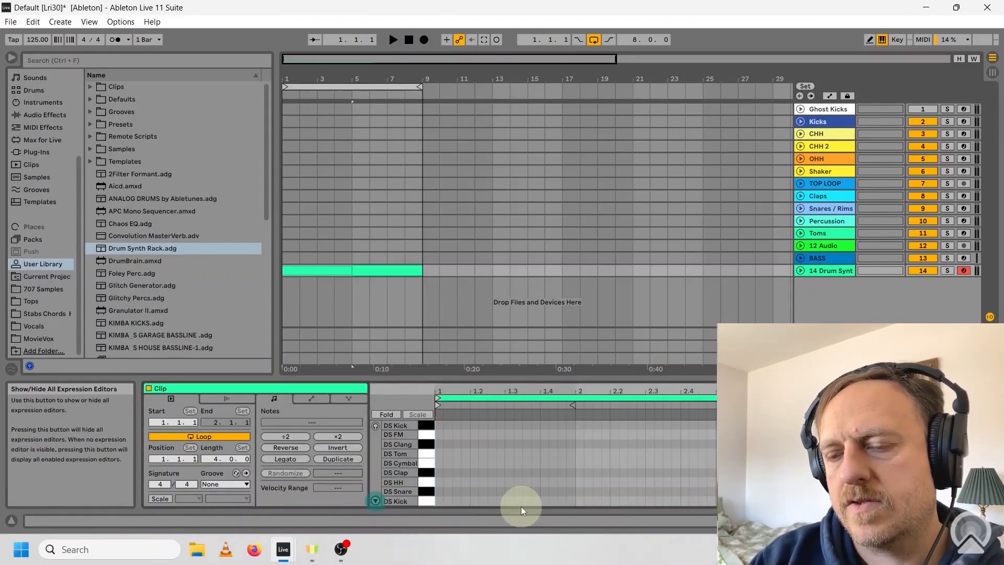
{"action": "double_click", "coordinate": [439, 501]}
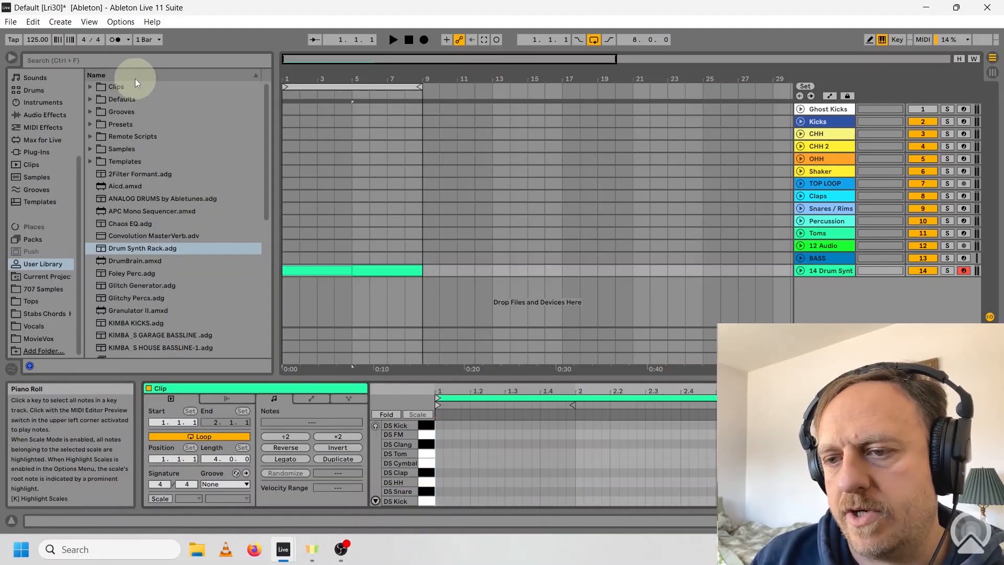
{"action": "double_click", "coordinate": [457, 483]}
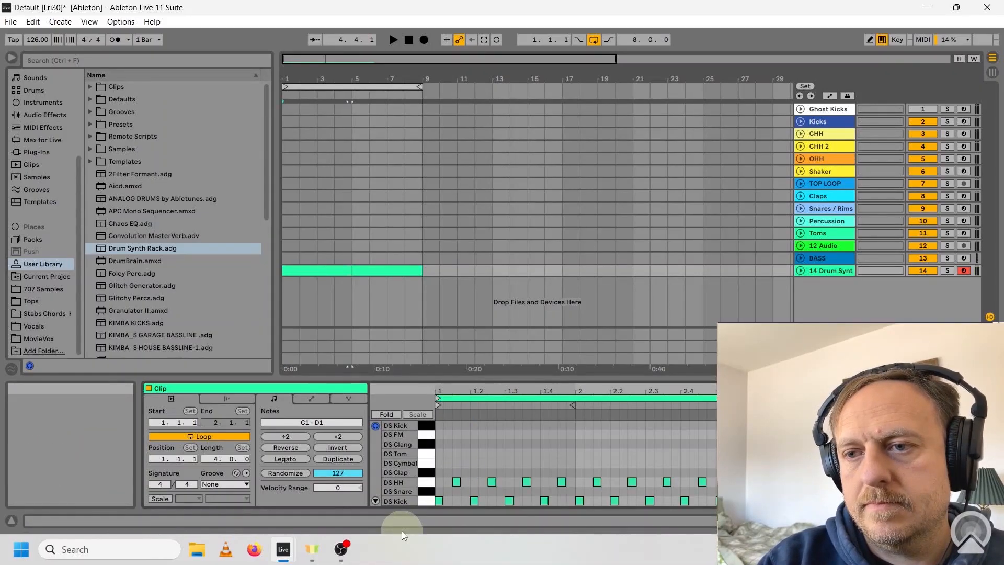
{"action": "key", "text": "space"}
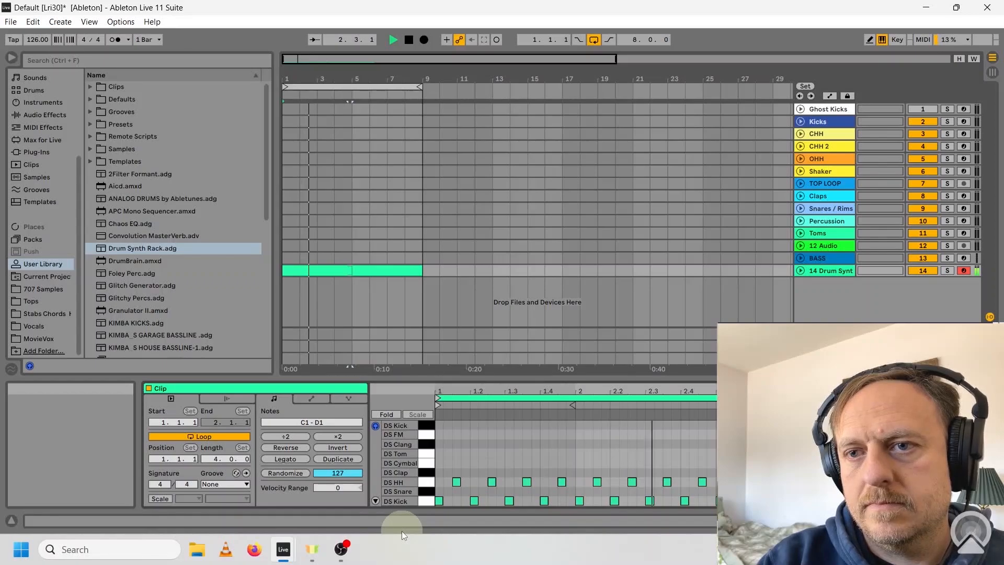
{"action": "key", "text": "space"}
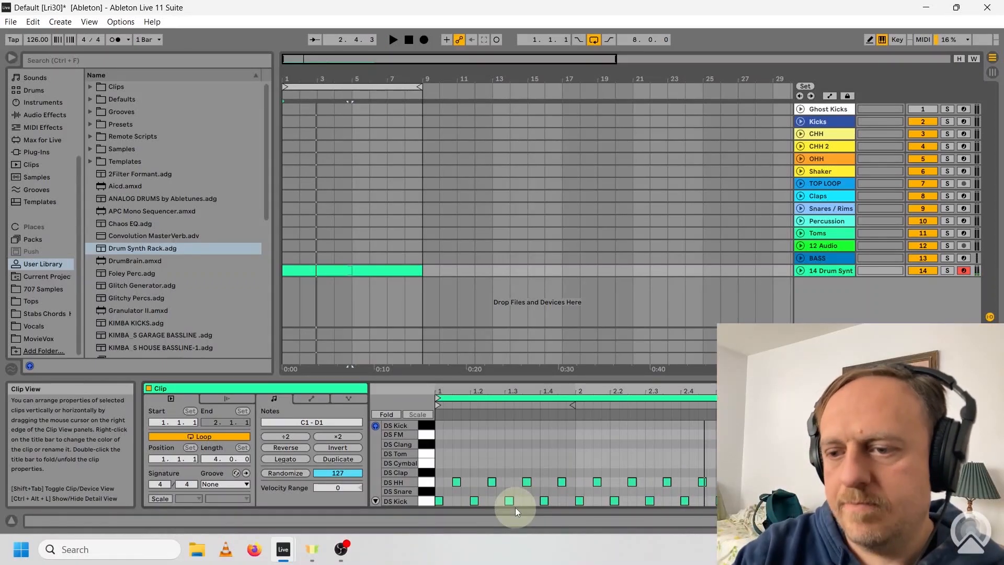
Step: Add syncopated G#1 DS Kick notes at 1.2.2, 1.4.3, 2.1.4, 2.2.3, 2.3.2 and 2.3.4
{"action": "double_click", "coordinate": [484, 425]}
{"action": "double_click", "coordinate": [562, 425]}
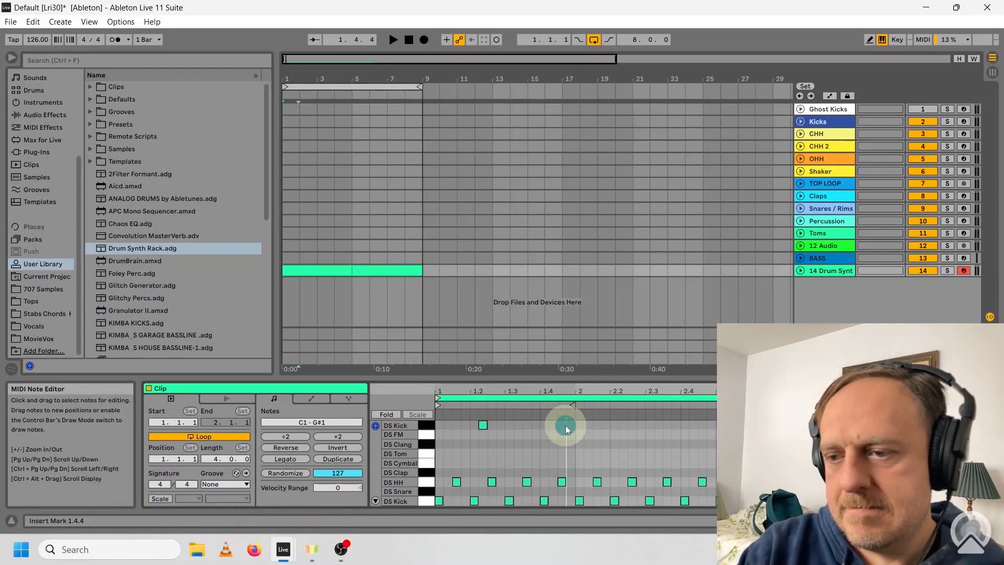
{"action": "double_click", "coordinate": [605, 425]}
{"action": "double_click", "coordinate": [631, 426]}
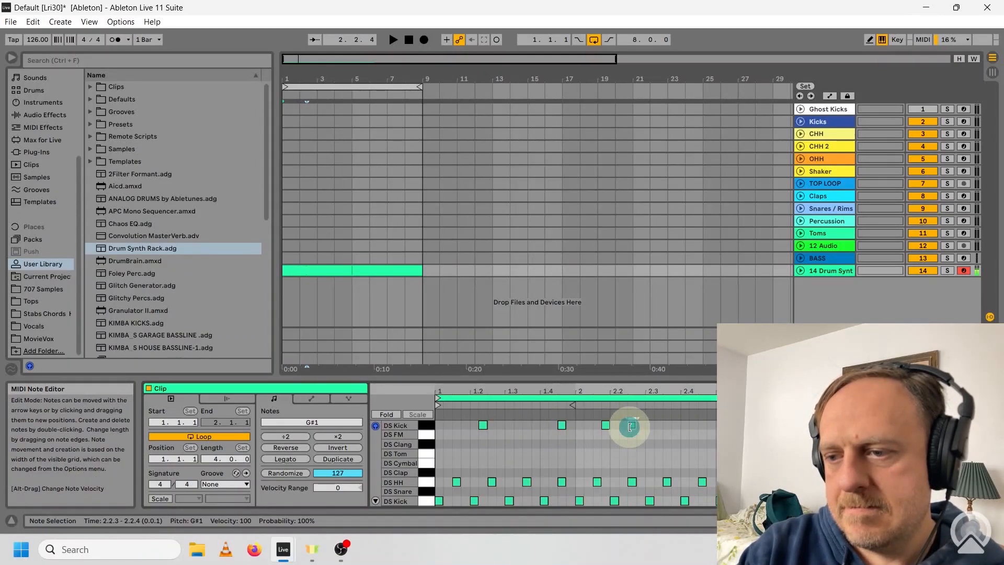
{"action": "double_click", "coordinate": [660, 425]}
{"action": "double_click", "coordinate": [676, 425]}
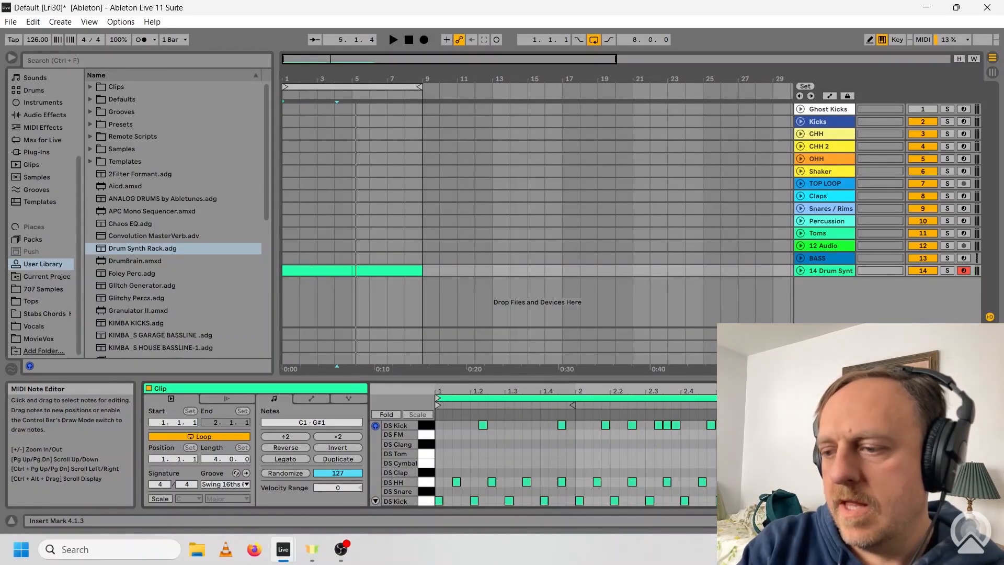
Step: Show the Pitch automation of the G#1 DS Kick on the Drum Synth track
{"action": "left_click", "coordinate": [933, 521]}
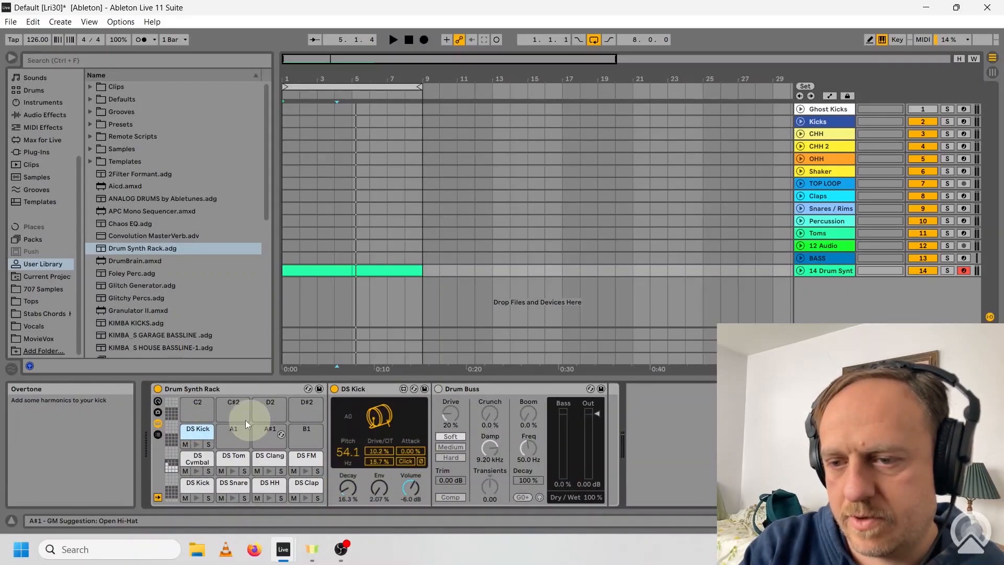
{"action": "right_click", "coordinate": [363, 449]}
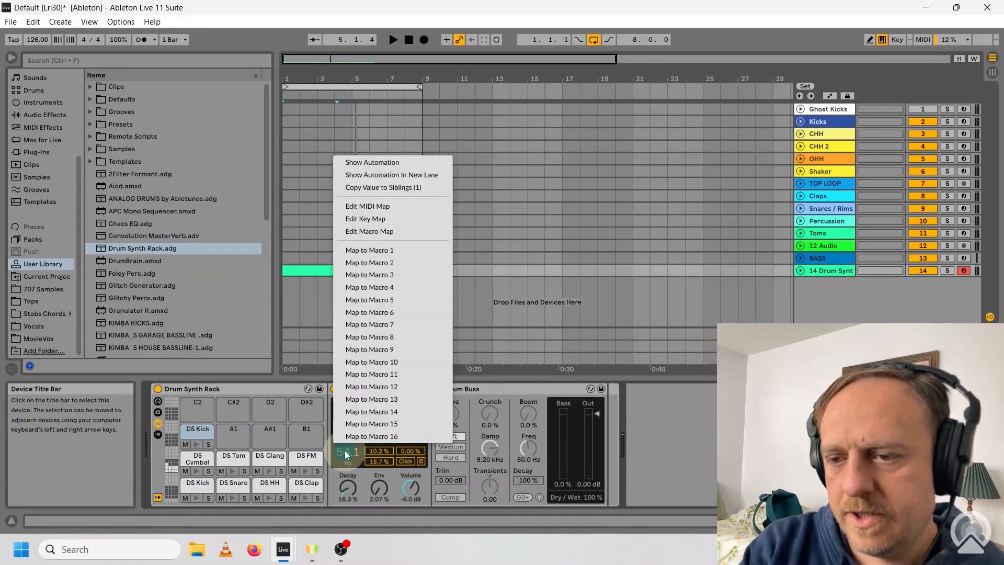
{"action": "left_click", "coordinate": [390, 175]}
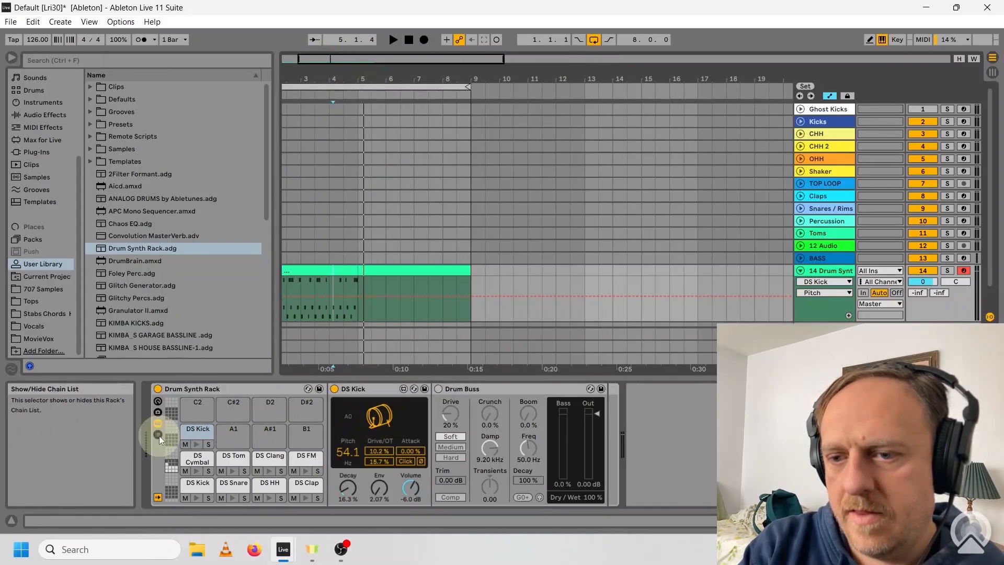
Step: Draw stepped Pitch automation over the G#1 kick notes across the first four bars and play the loop back
{"action": "left_click_drag", "start_coordinate": [299, 59], "coordinate": [306, 59]}
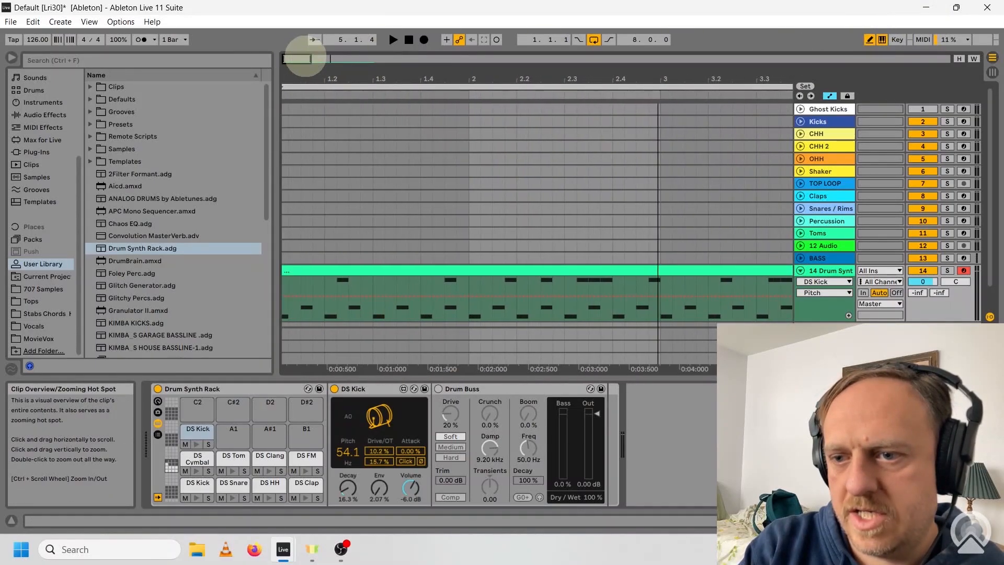
{"action": "left_click", "coordinate": [347, 284]}
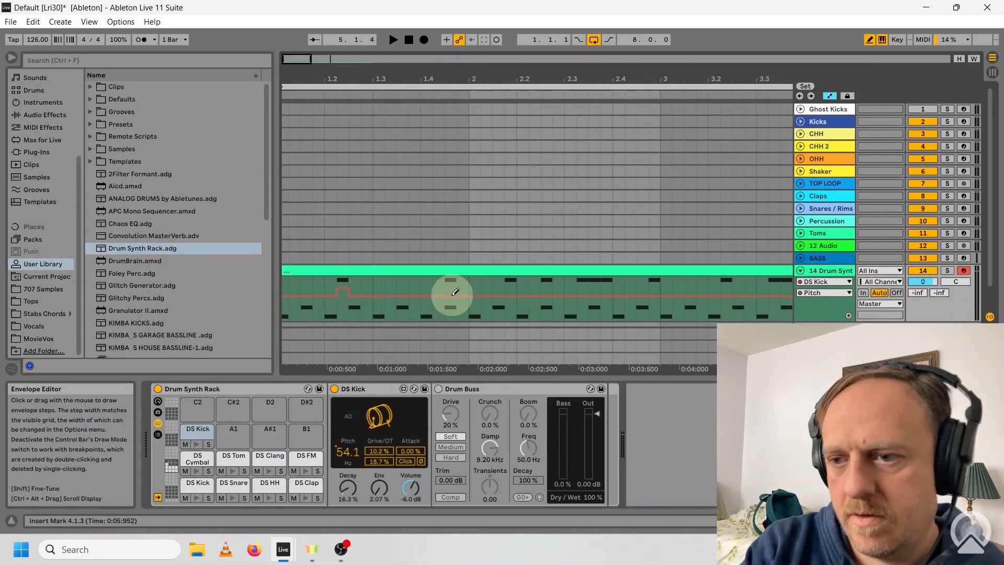
{"action": "left_click_drag", "start_coordinate": [455, 295], "coordinate": [661, 297]}
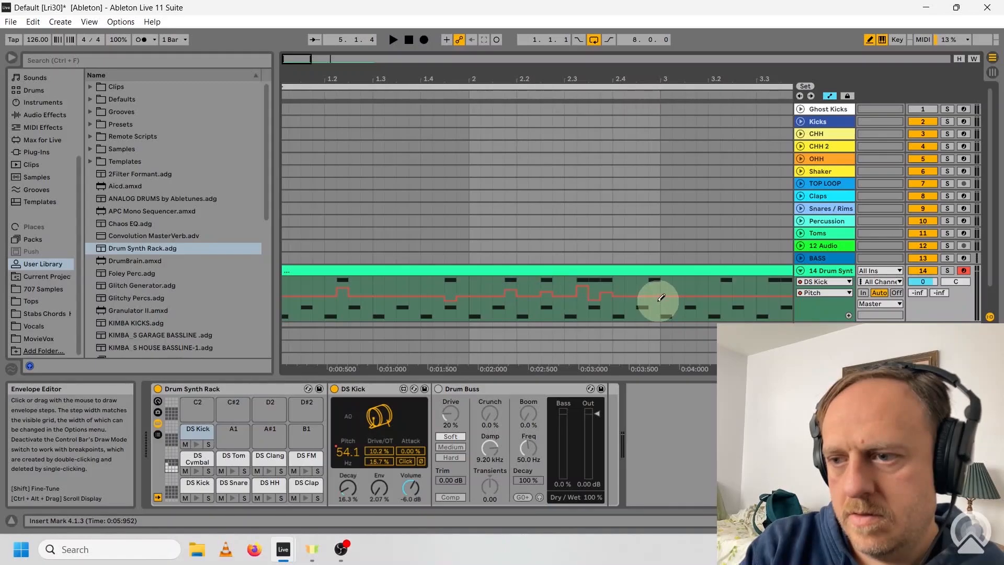
{"action": "left_click_drag", "start_coordinate": [329, 58], "coordinate": [320, 60]}
{"action": "left_click", "coordinate": [394, 40]}
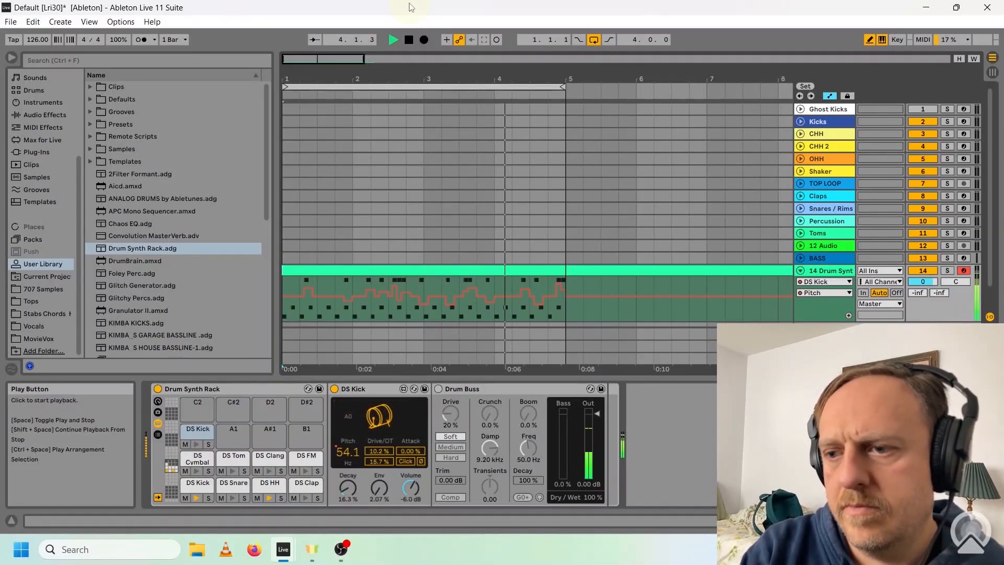
{"action": "left_click", "coordinate": [410, 39]}
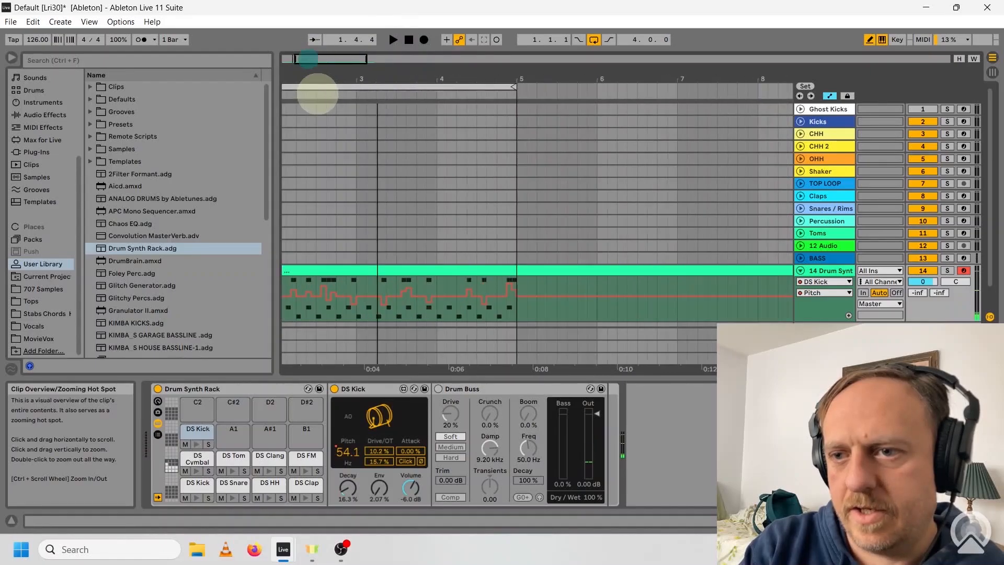
Step: Draw syncopated notes in the C#1 DS Snare row across the four bars and play the pattern back
{"action": "key", "text": "shift+Tab"}
{"action": "left_click", "coordinate": [426, 493]}
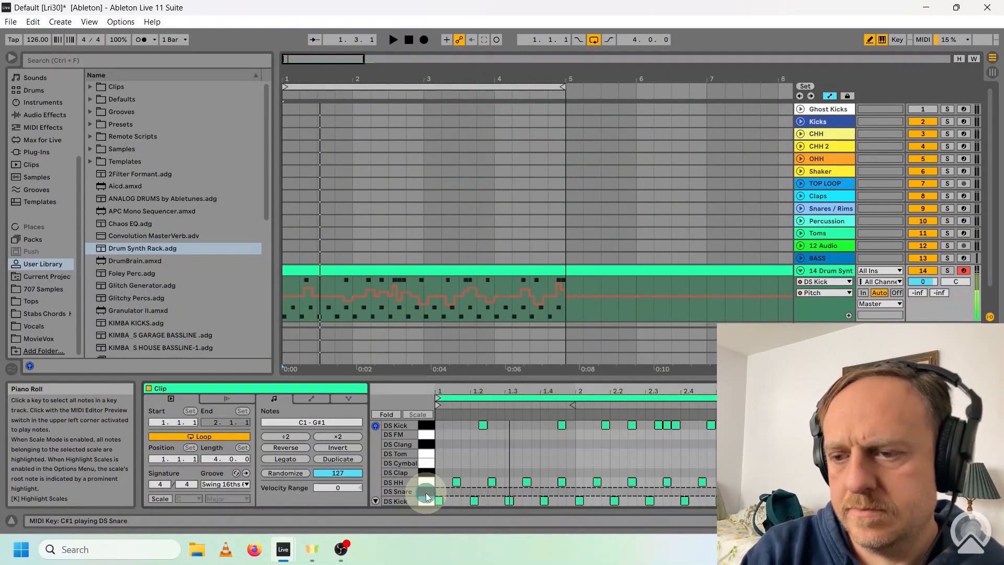
{"action": "left_click", "coordinate": [475, 492]}
{"action": "left_click", "coordinate": [544, 492]}
{"action": "left_click", "coordinate": [694, 492]}
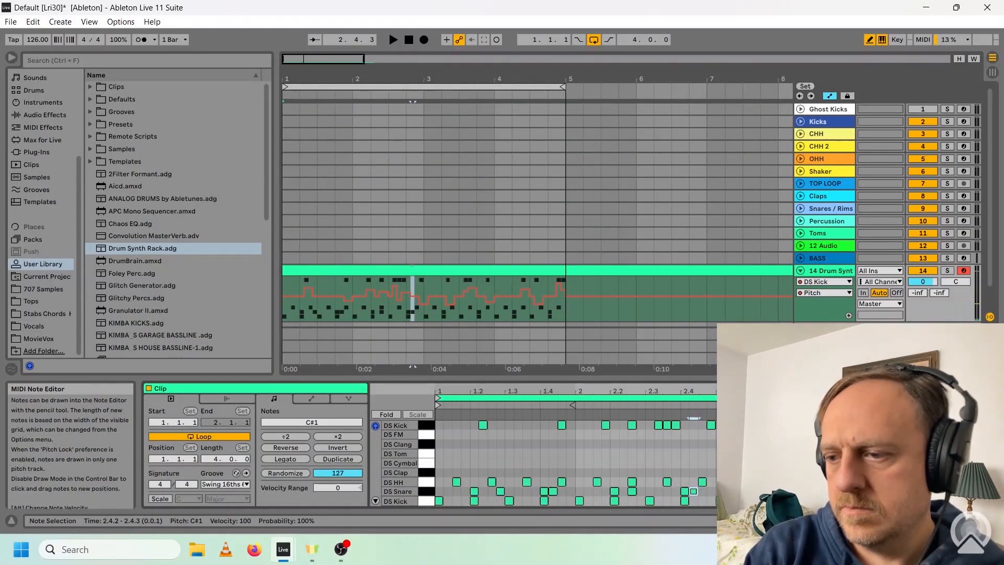
{"action": "left_click", "coordinate": [782, 491]}
{"action": "key", "text": "Right"}
{"action": "key", "text": "Right"}
{"action": "key", "text": "Right"}
{"action": "key", "text": "Right"}
{"action": "key", "text": "Right"}
{"action": "key", "text": "Right"}
{"action": "key", "text": "Right"}
{"action": "key", "text": "Right"}
{"action": "key", "text": "Right"}
{"action": "key", "text": "Right"}
{"action": "key", "text": "Right"}
{"action": "key", "text": "Right"}
{"action": "key", "text": "Right"}
{"action": "key", "text": "Right"}
{"action": "key", "text": "Right"}
{"action": "key", "text": "Right"}
{"action": "key", "text": "Right"}
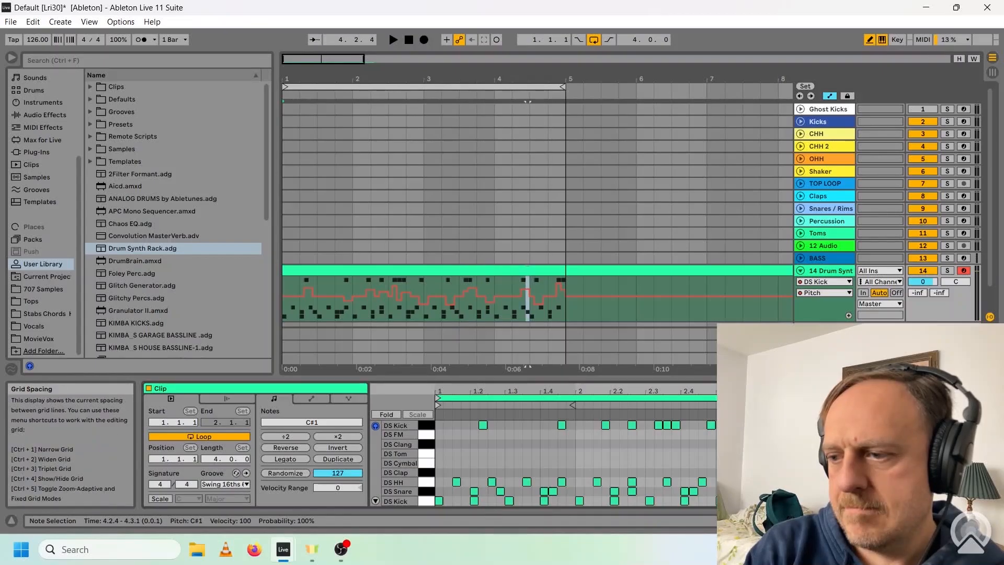
{"action": "key", "text": "space"}
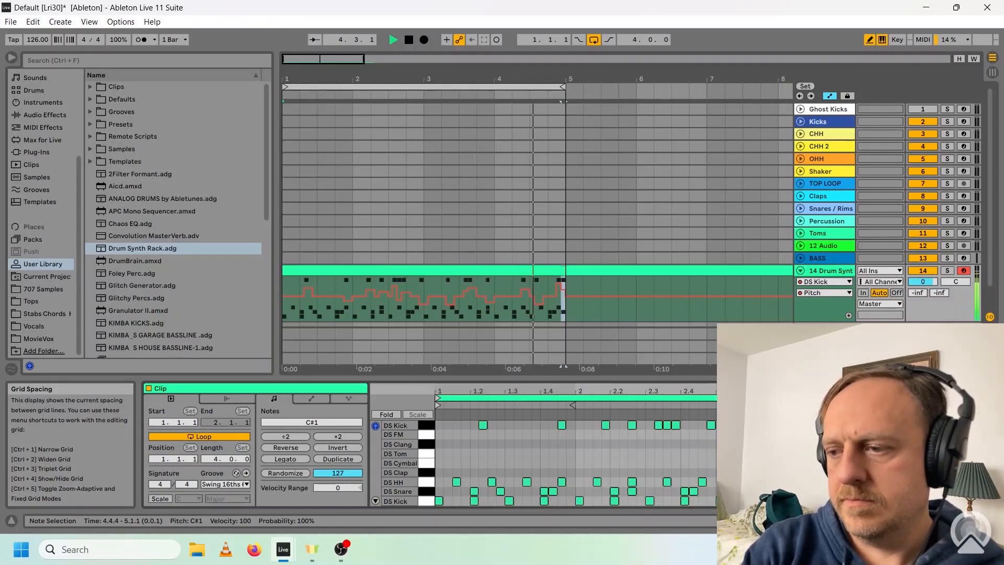
{"action": "key", "text": "space"}
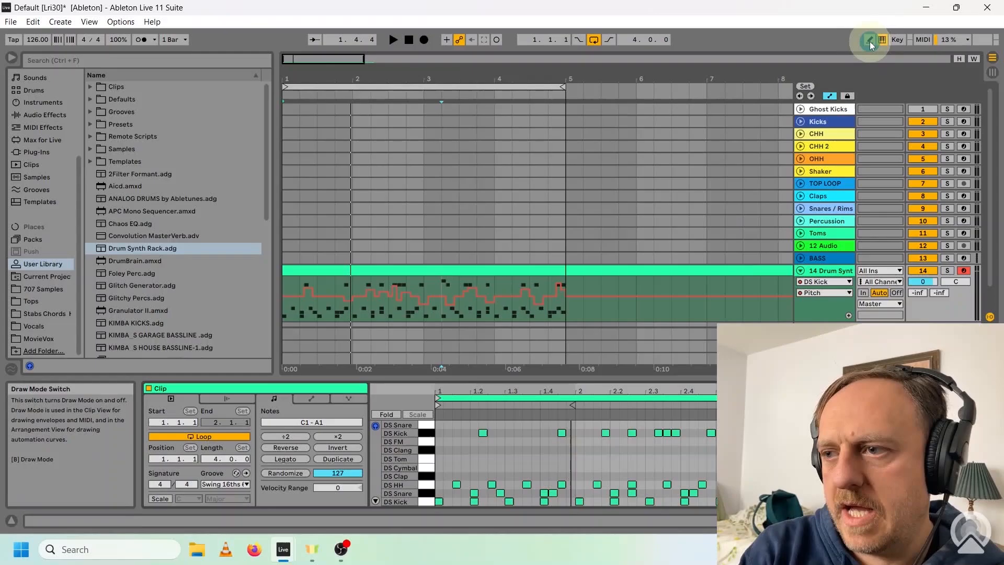
Step: Draw extra DS HH notes on the last sixteenth of each of the four bars
{"action": "left_click", "coordinate": [869, 41]}
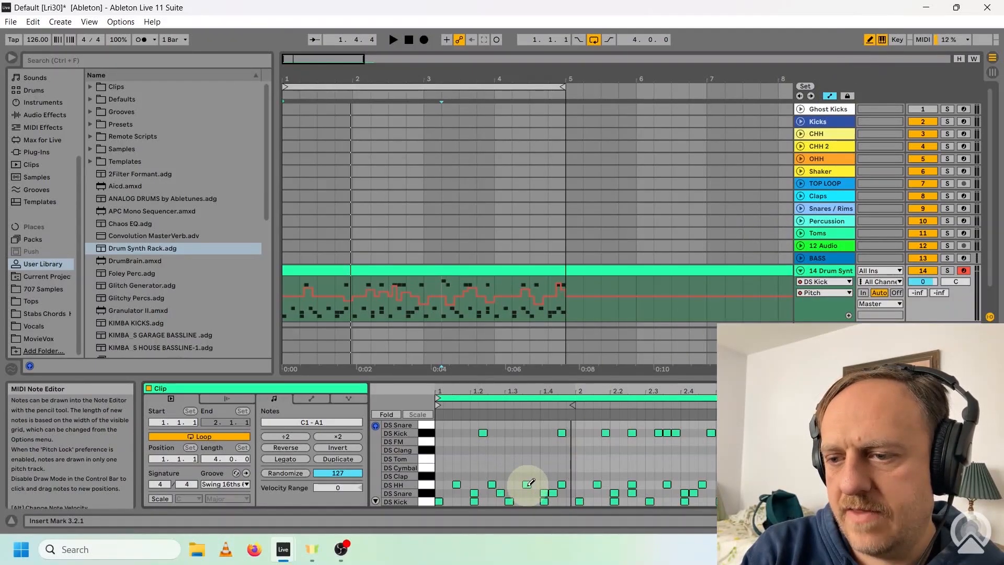
{"action": "left_click", "coordinate": [492, 484]}
{"action": "left_click", "coordinate": [571, 485]}
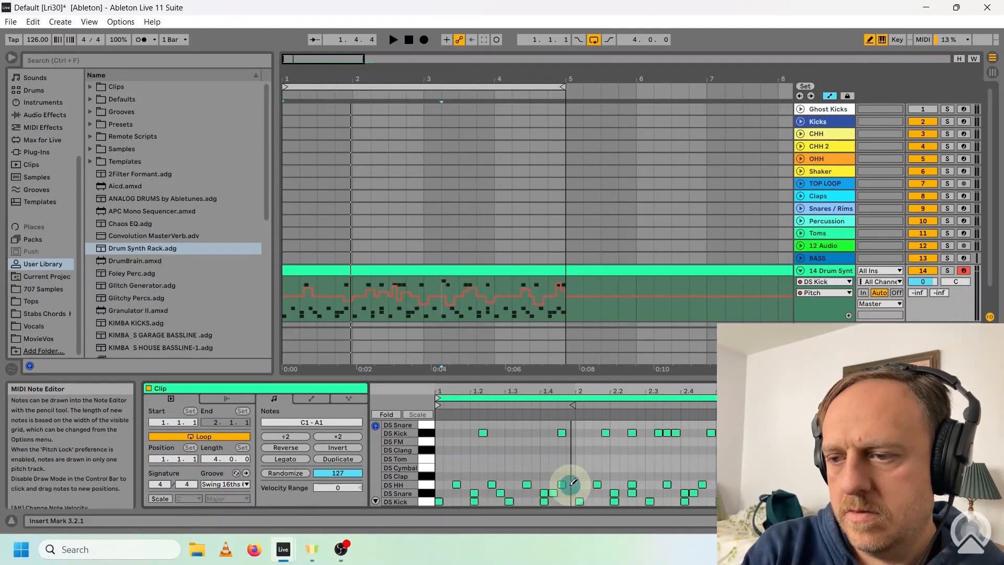
{"action": "left_click", "coordinate": [710, 484]}
{"action": "left_click", "coordinate": [851, 485]}
{"action": "left_click", "coordinate": [992, 485]}
Step: Show the Decay automation of the DS Snare and of the DS HH on the Drum Synth track
{"action": "key", "text": "shift+Tab"}
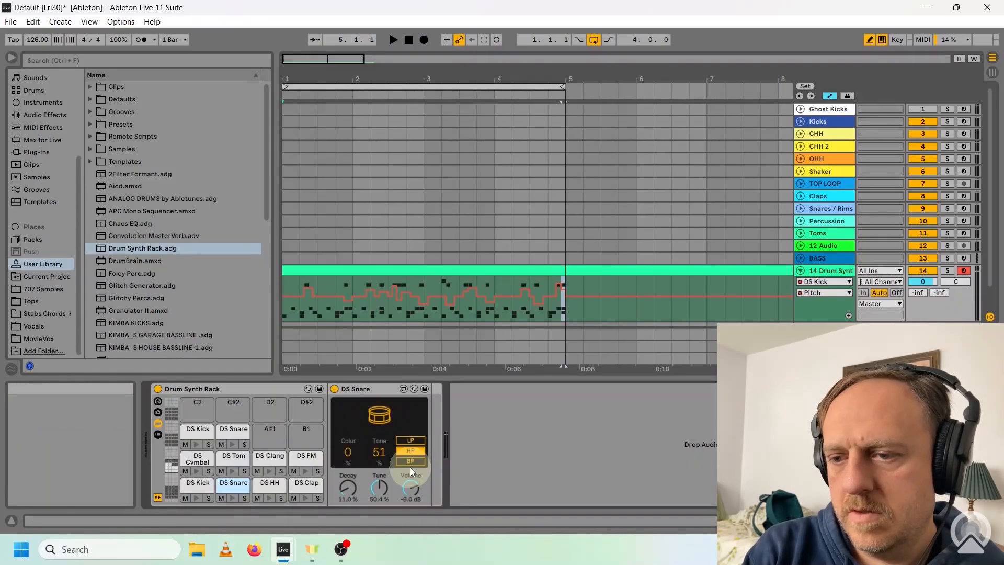
{"action": "right_click", "coordinate": [346, 485]}
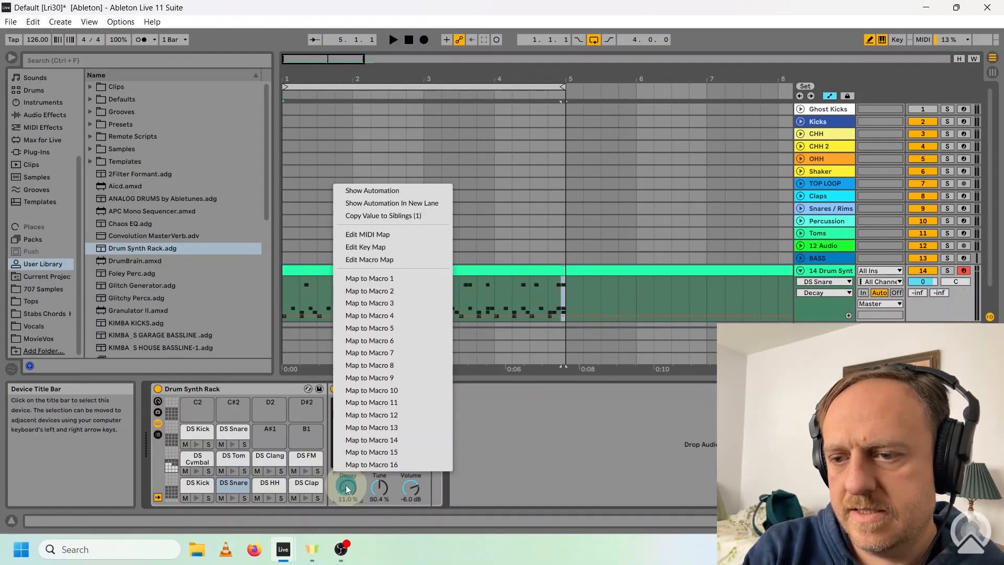
{"action": "left_click", "coordinate": [390, 139]}
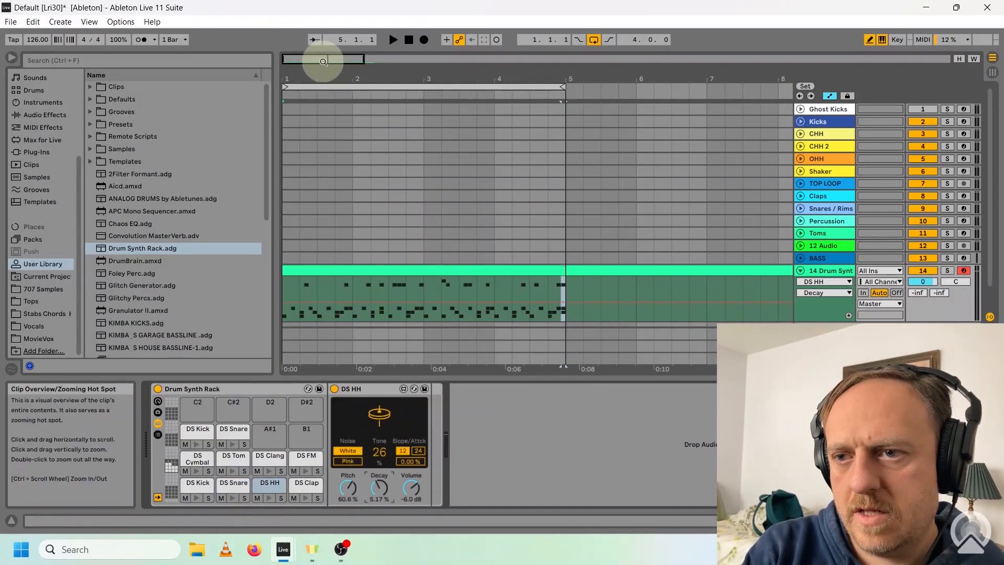
Step: Draw stepped Decay automation for the DS HH across the four bars and play the loop back
{"action": "mouse_move", "coordinate": [321, 60]}
{"action": "left_mouse_down"}
{"action": "mouse_move", "coordinate": [325, 108]}
{"action": "mouse_move", "coordinate": [321, 59]}
{"action": "mouse_move", "coordinate": [293, 97]}
{"action": "mouse_move", "coordinate": [285, 65]}
{"action": "left_mouse_up"}
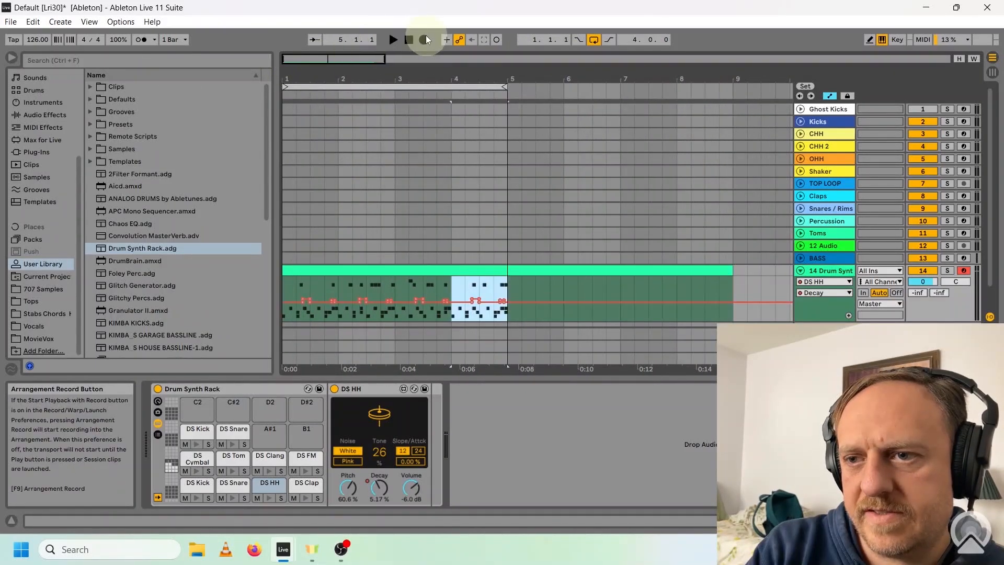
{"action": "left_click", "coordinate": [410, 40]}
{"action": "left_click", "coordinate": [394, 40]}
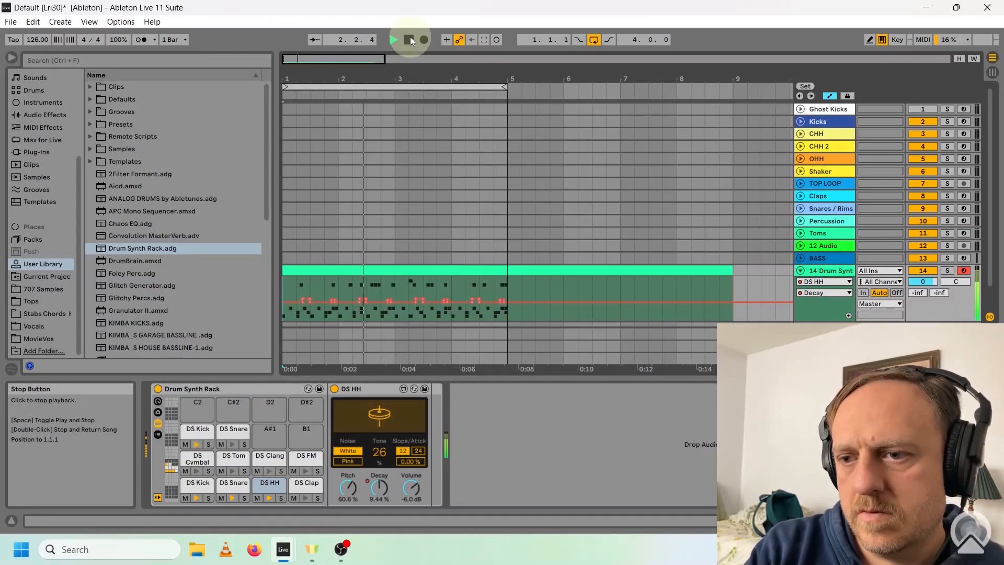
Step: Copy the C1 DS Kick onto the empty A#1 pad and set the copy's Decay to 3.00 %
{"action": "left_click", "coordinate": [410, 39]}
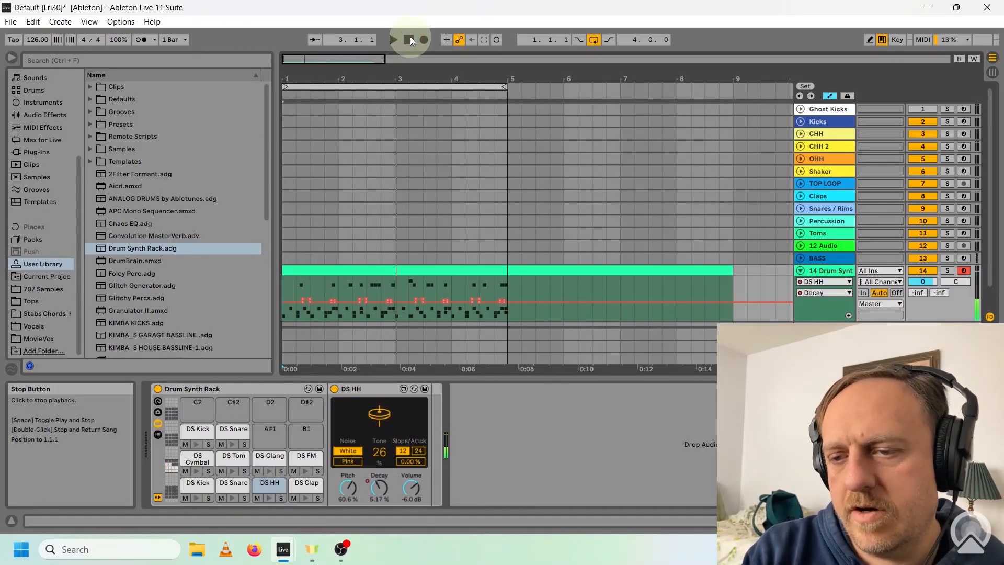
{"action": "left_click", "coordinate": [198, 485]}
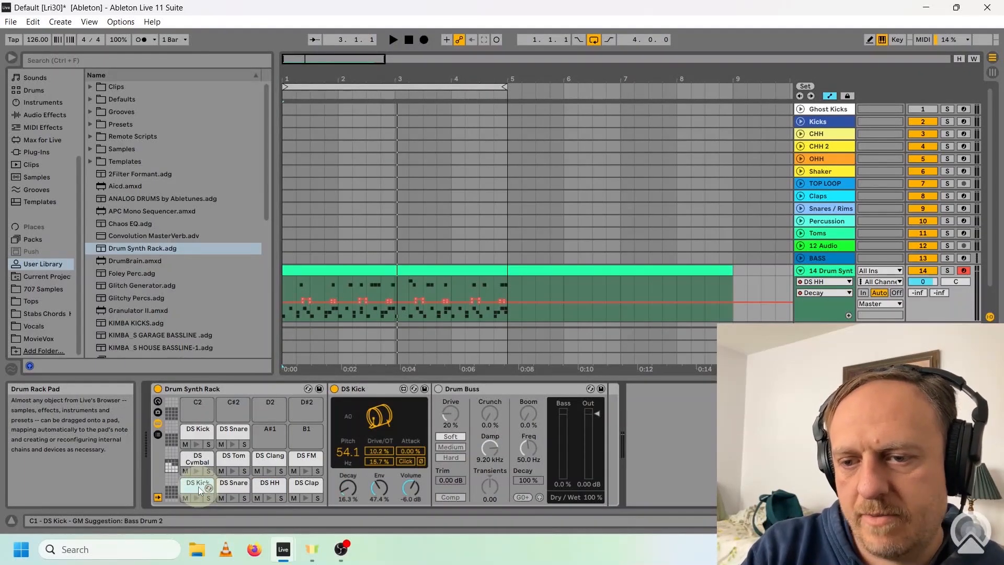
{"action": "left_click", "coordinate": [269, 435]}
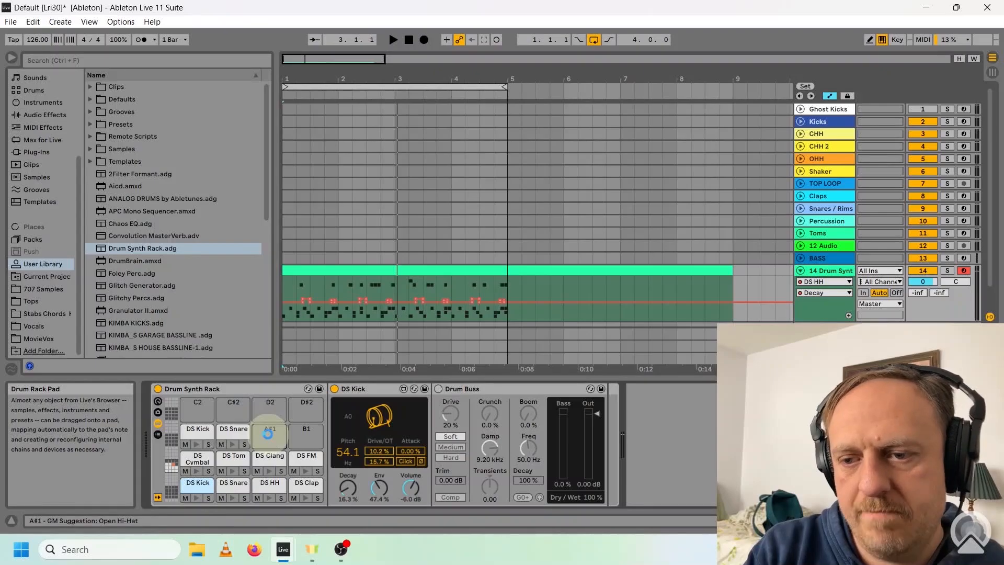
{"action": "left_click_drag", "start_coordinate": [269, 434], "coordinate": [268, 434]}
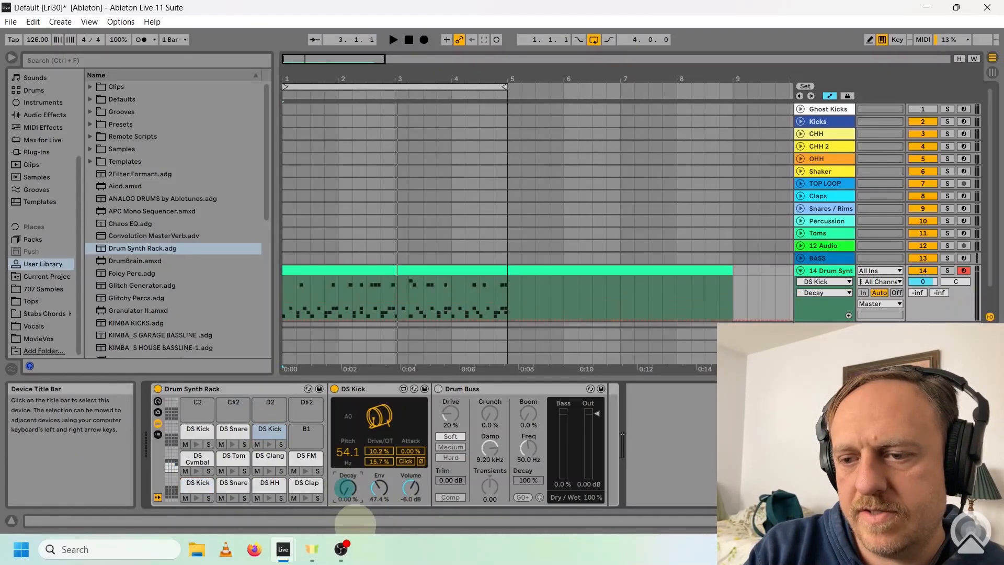
{"action": "left_click_drag", "start_coordinate": [343, 487], "coordinate": [338, 502]}
{"action": "left_click", "coordinate": [339, 500]}
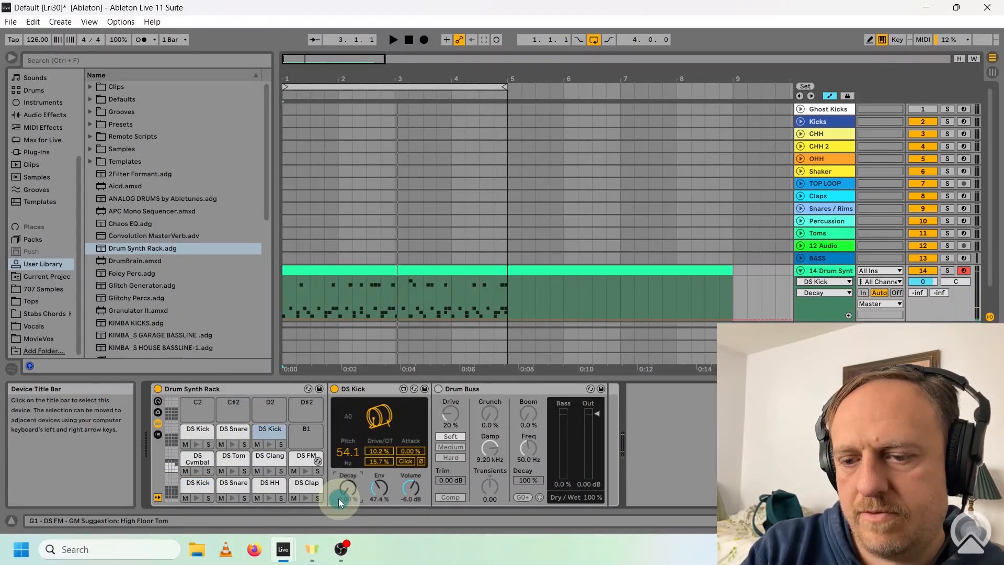
{"action": "left_click", "coordinate": [269, 443]}
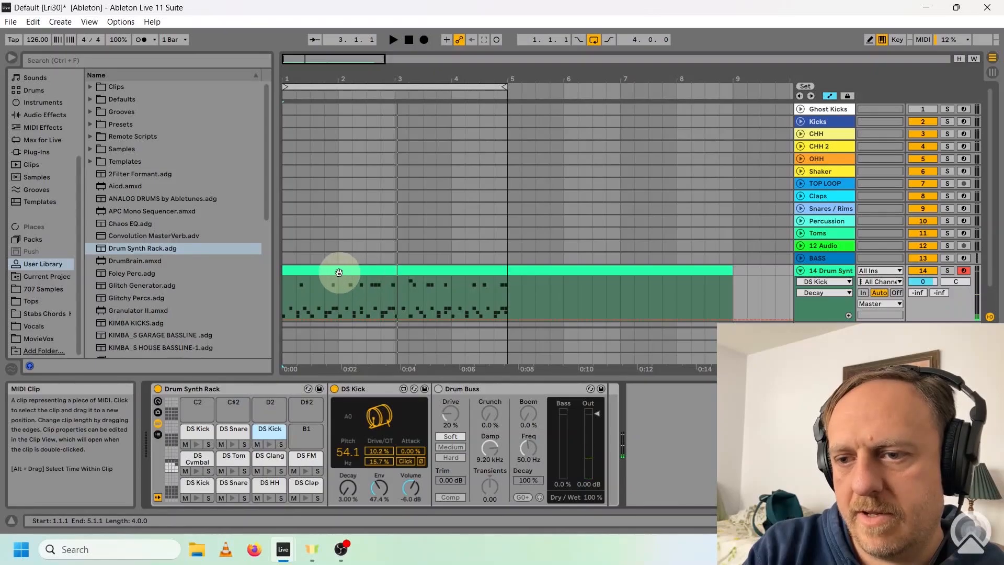
Step: Draw syncopated notes in the A#1 DS Kick row of the Drum Synth clip and play the pattern back
{"action": "double_click", "coordinate": [317, 273]}
{"action": "double_click", "coordinate": [521, 425]}
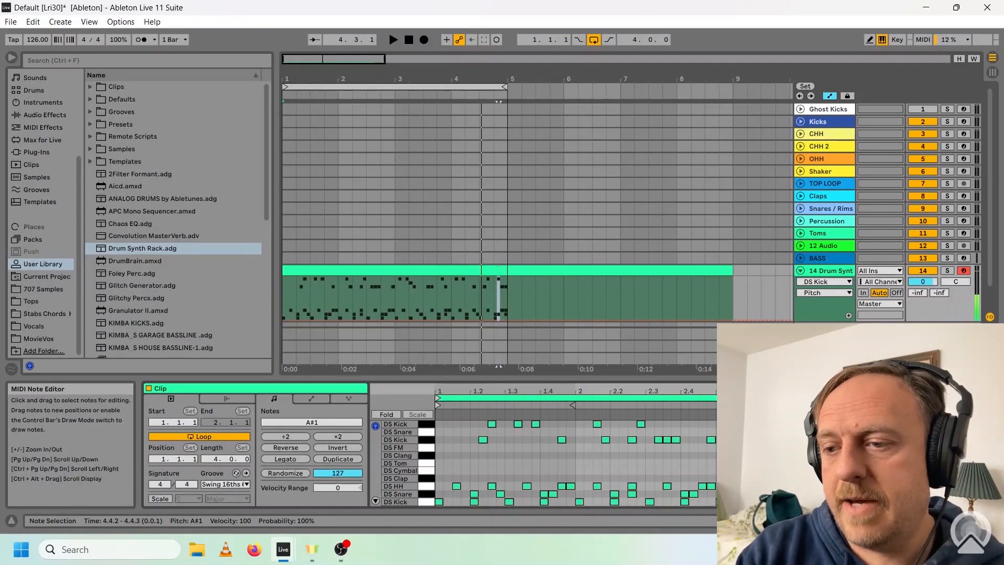
{"action": "key", "text": "space"}
Step: Replace the clip at bar 5 with a duplicate of the first four-bar clip, and loop bars 5 to 8 for playback
{"action": "left_click", "coordinate": [555, 272]}
{"action": "left_click", "coordinate": [441, 271]}
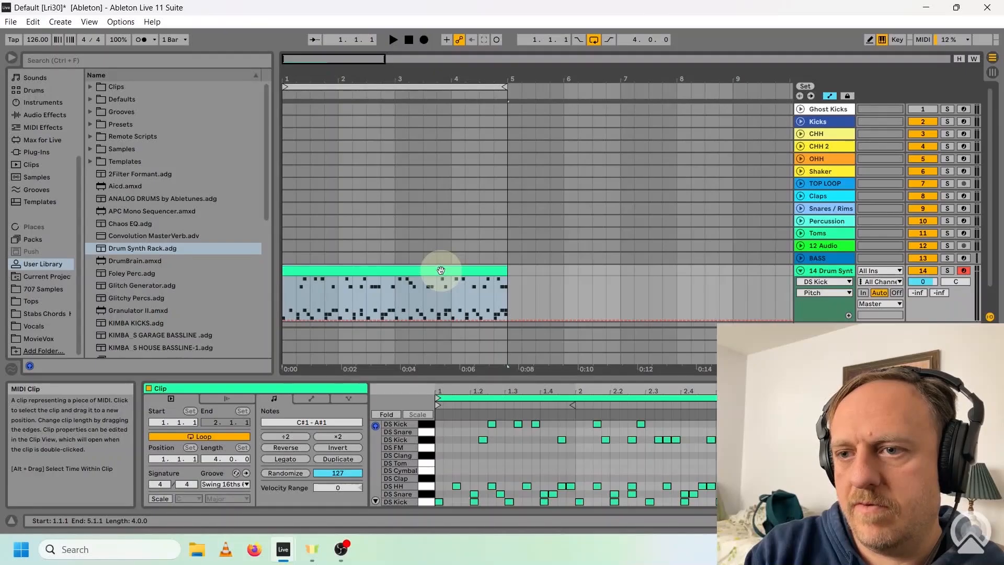
{"action": "key", "text": "ctrl+d"}
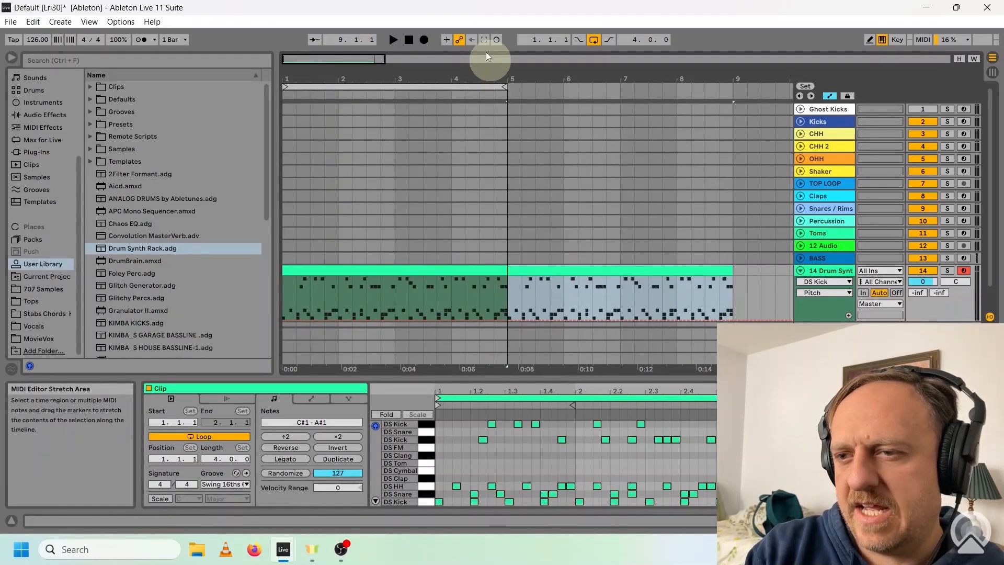
{"action": "left_click_drag", "start_coordinate": [433, 87], "coordinate": [667, 95]}
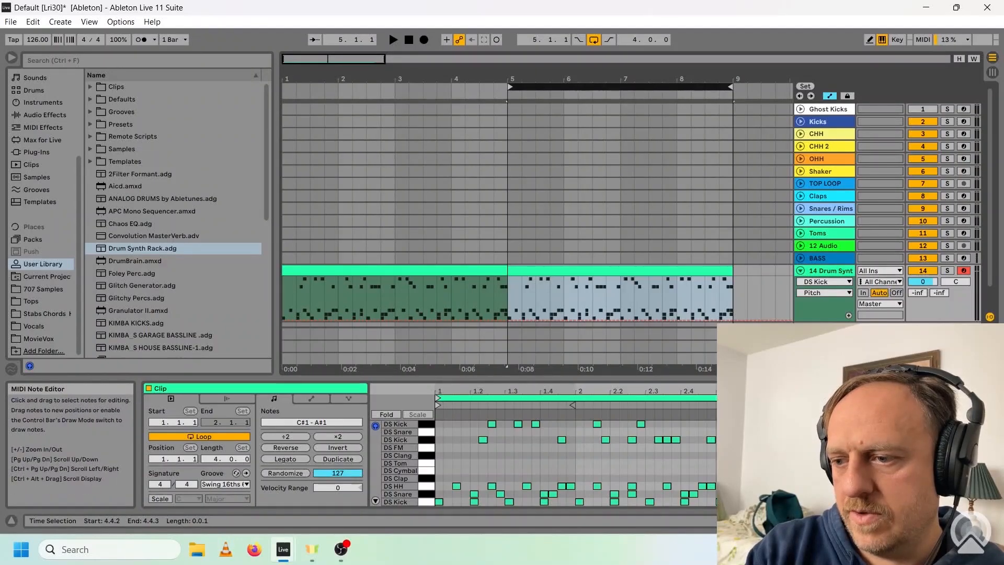
{"action": "key", "text": "space"}
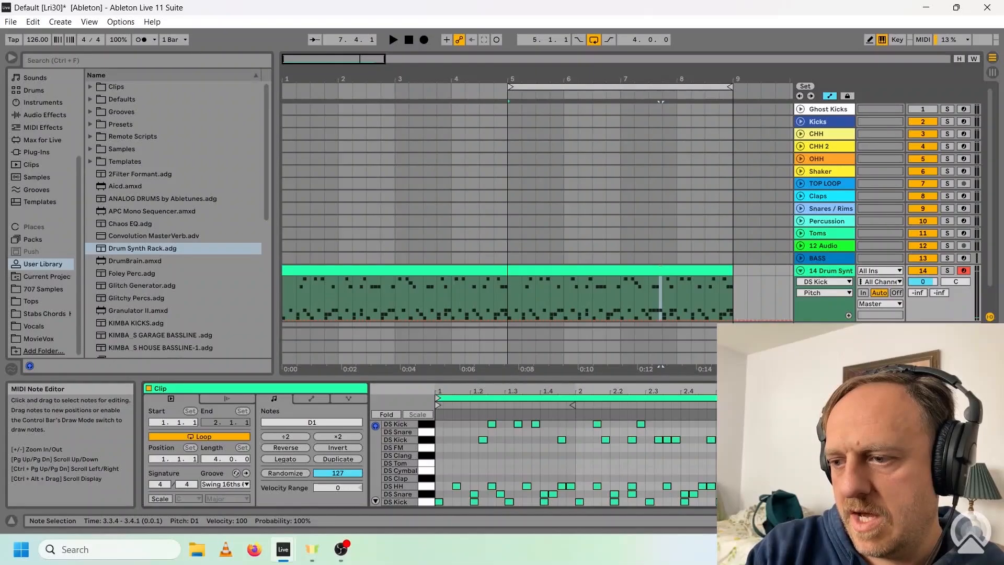
Step: Vary the duplicate clip by shifting the 2.4.1 DS Snare note a sixteenth earlier and adding and moving A#1 DS Kick notes in bar 1
{"action": "left_click", "coordinate": [685, 494]}
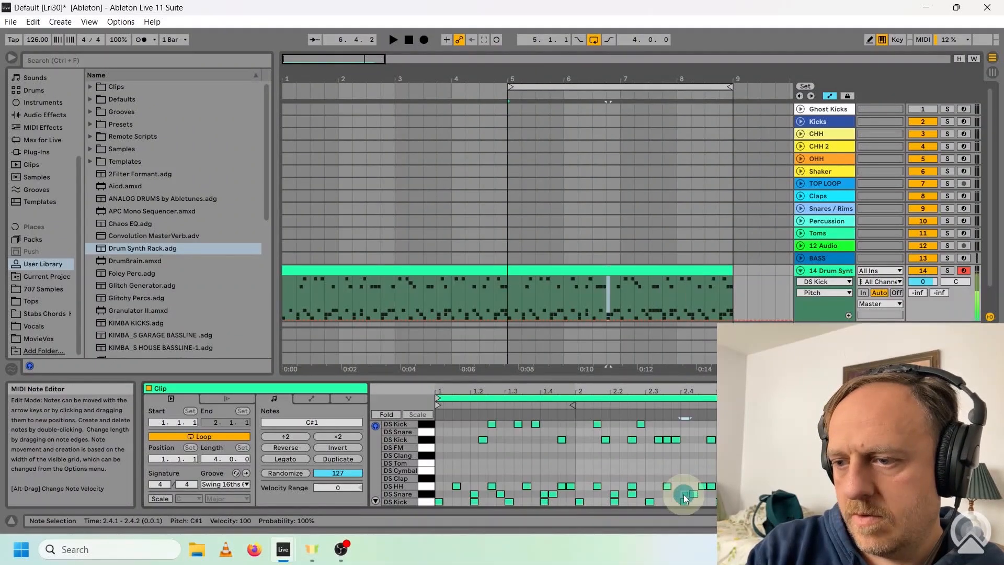
{"action": "left_click_drag", "start_coordinate": [684, 496], "coordinate": [676, 494]}
{"action": "double_click", "coordinate": [528, 425]}
{"action": "double_click", "coordinate": [457, 424]}
{"action": "left_click_drag", "start_coordinate": [492, 425], "coordinate": [475, 424]}
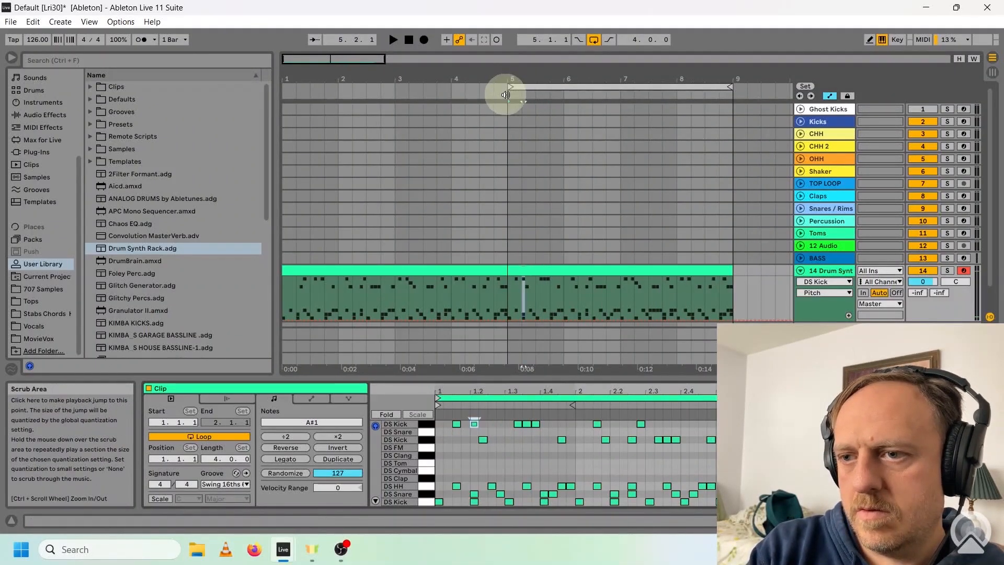
{"action": "left_click", "coordinate": [505, 95]}
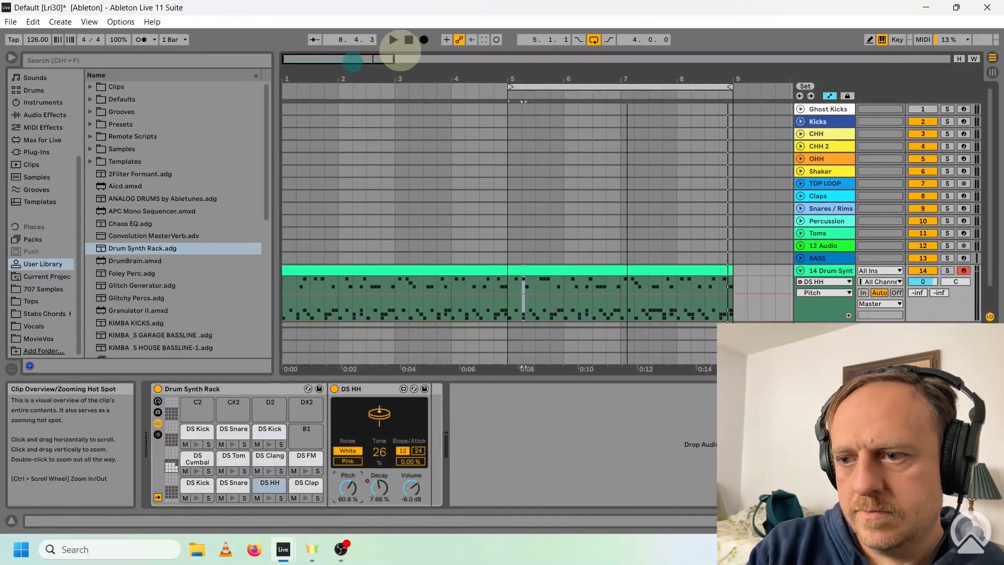
Step: Draw stepped Pitch automation for the DS HH around beat 7.3 and play it back
{"action": "left_click_drag", "start_coordinate": [353, 63], "coordinate": [364, 62]}
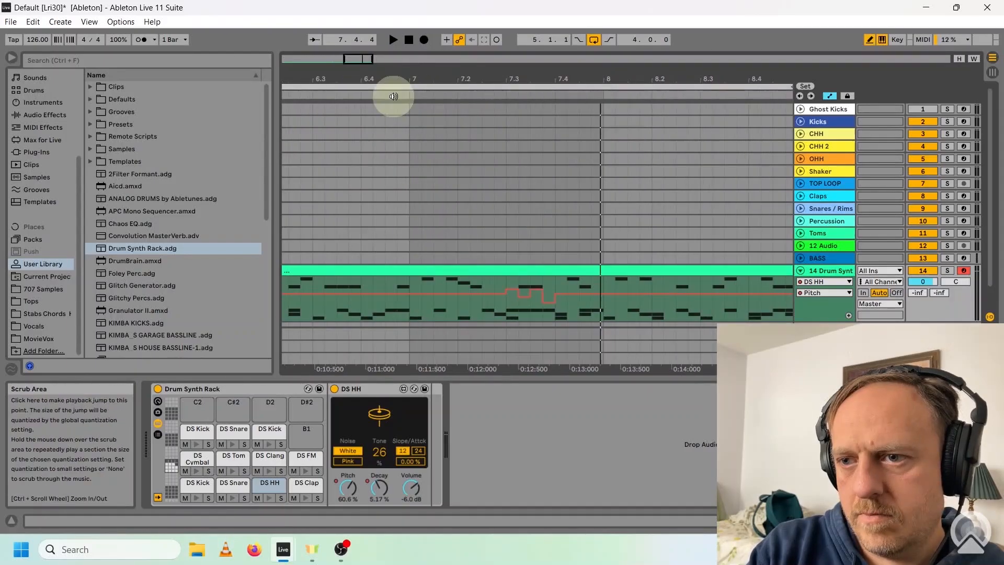
{"action": "left_click", "coordinate": [394, 95]}
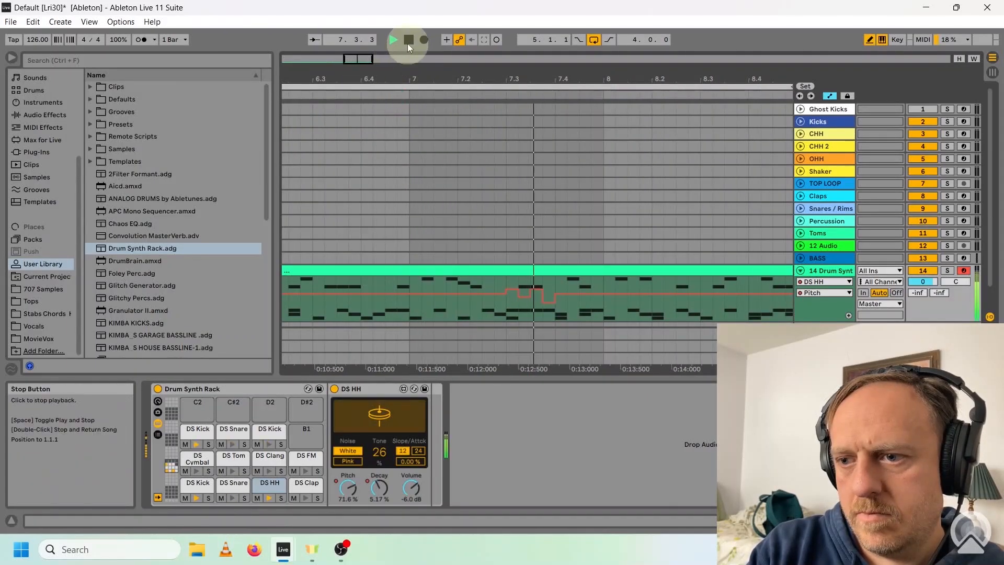
{"action": "left_click", "coordinate": [409, 39]}
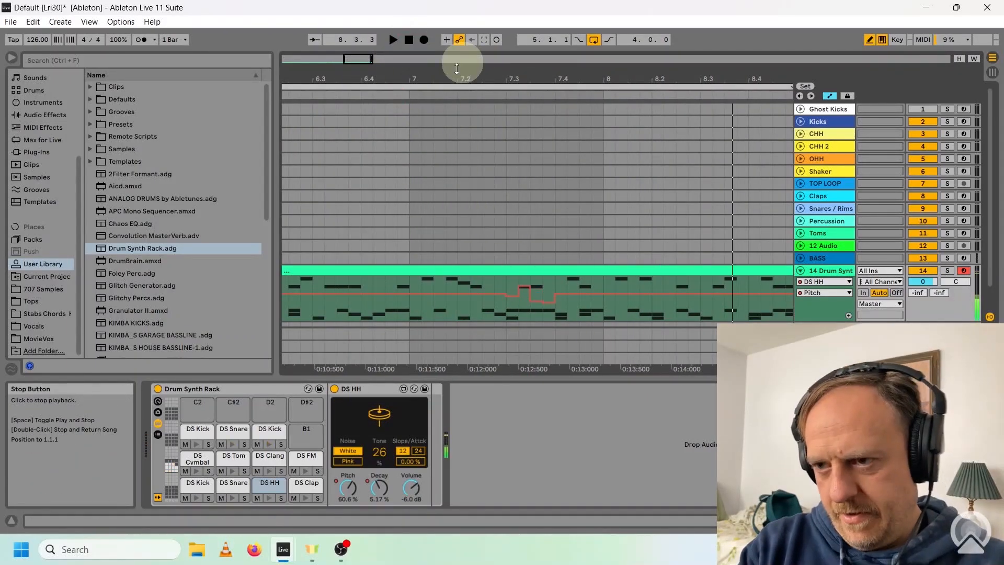
{"action": "key", "text": "shift+Tab"}
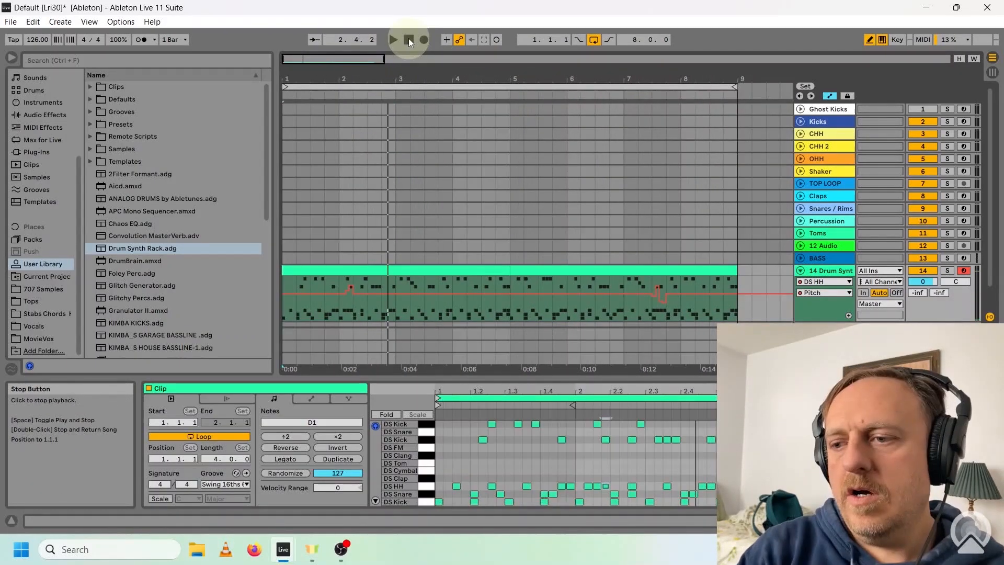
Step: Fold the Drum Synth track and audition the Audio 15 loop in solo
{"action": "left_click", "coordinate": [800, 271]}
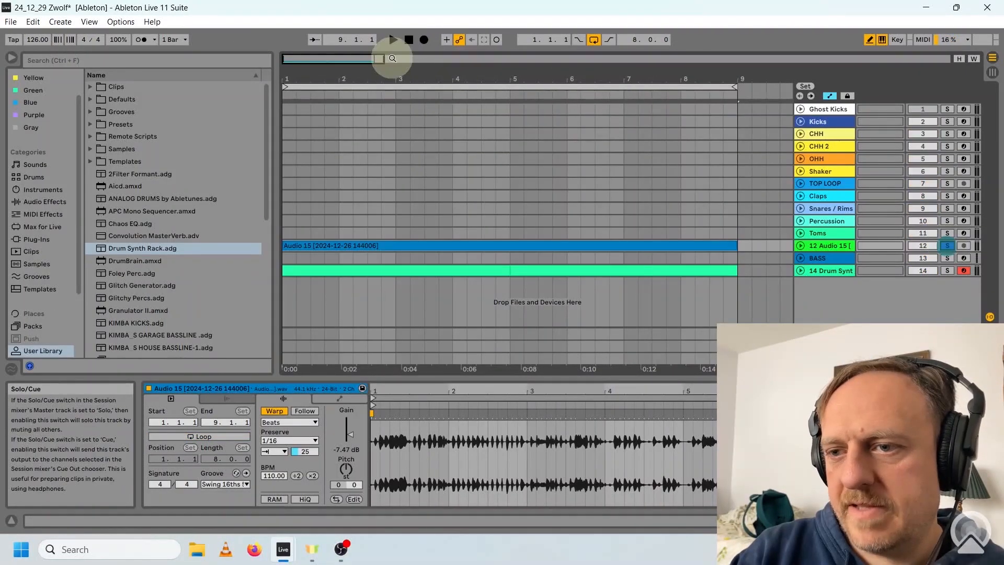
{"action": "left_click", "coordinate": [396, 40]}
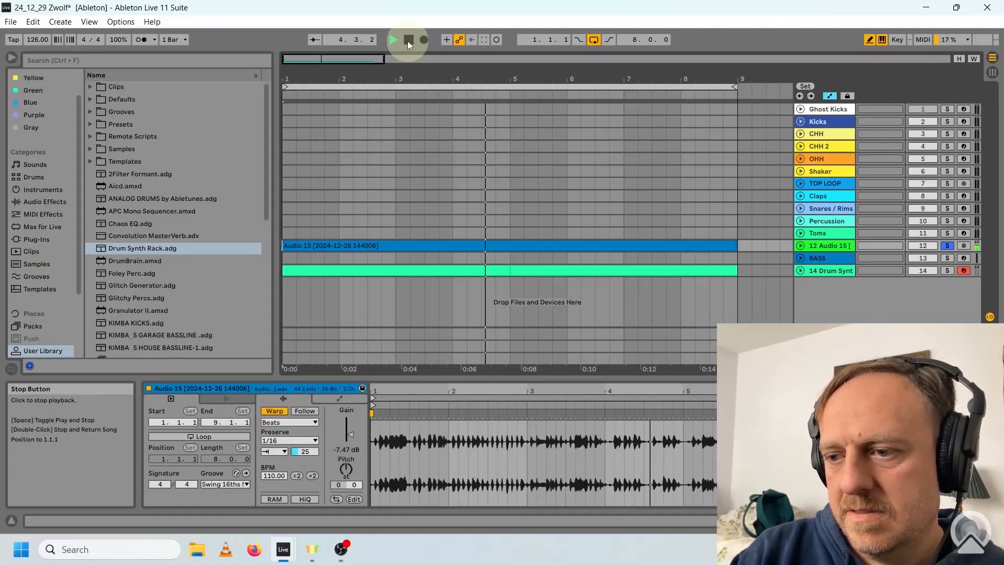
{"action": "left_click", "coordinate": [407, 41]}
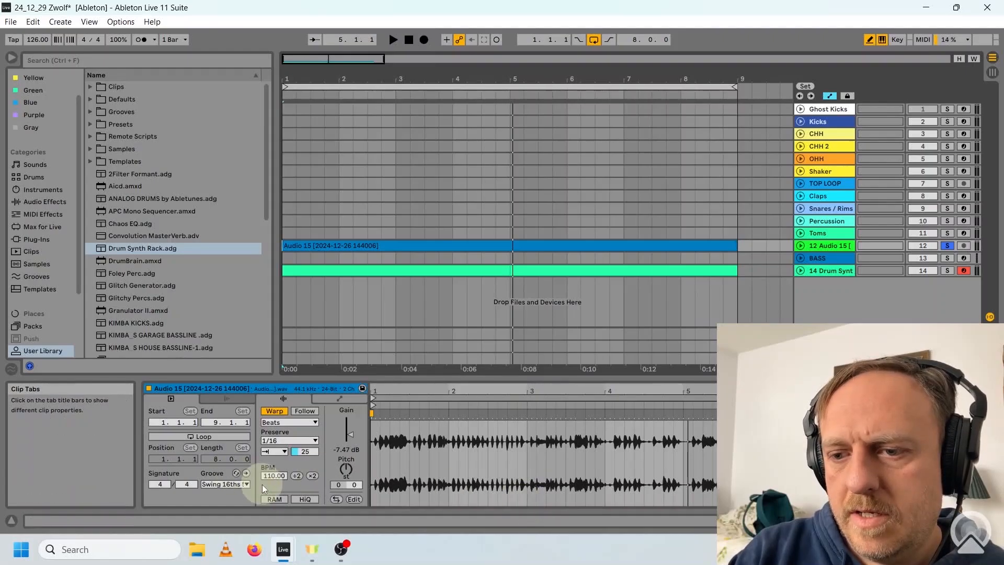
Step: Choose a different Swing 16ths groove for the Audio 15 clip and unsolo its track
{"action": "left_click", "coordinate": [247, 484]}
{"action": "left_click", "coordinate": [246, 456]}
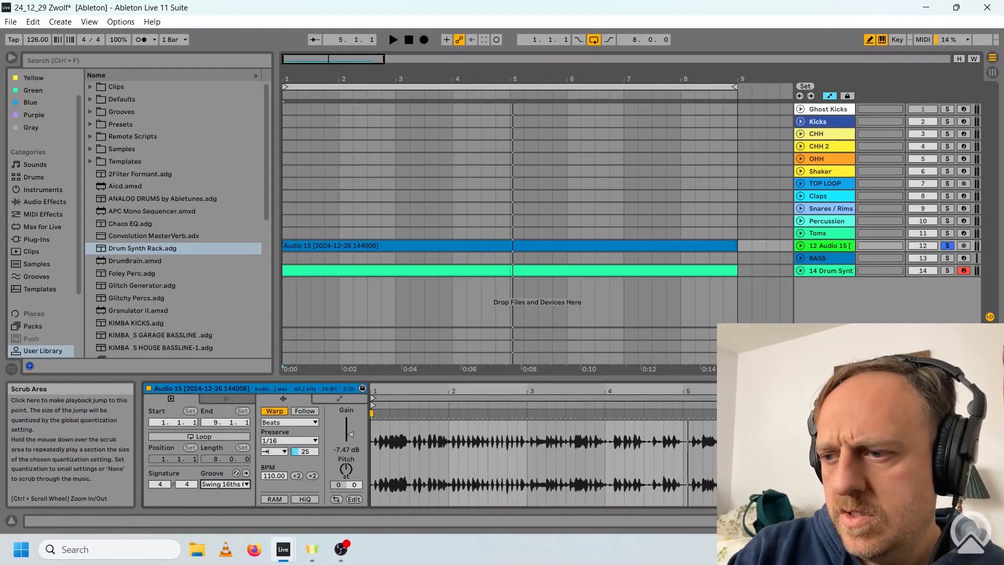
{"action": "left_click", "coordinate": [948, 248]}
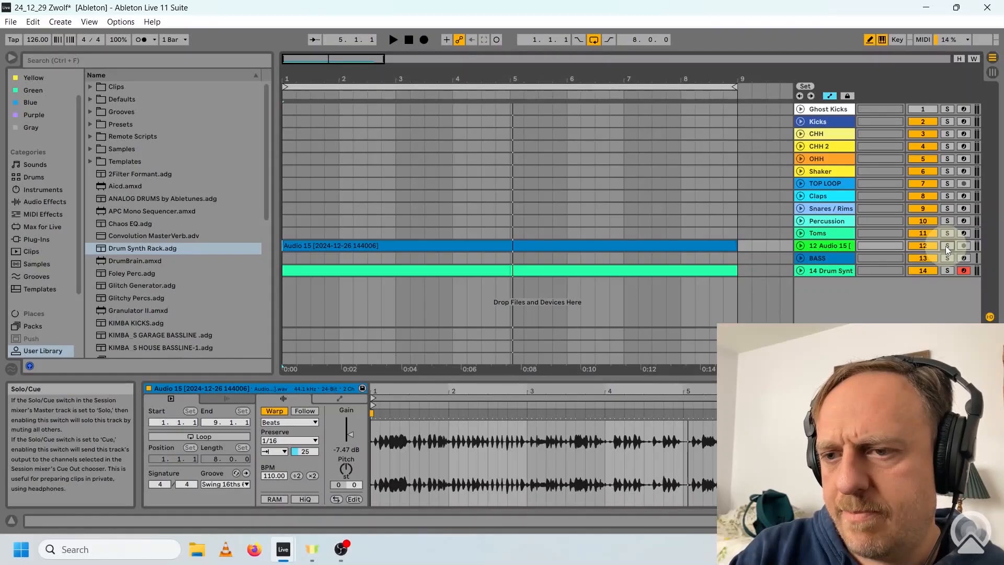
Step: Play the Audio 15 loop together with the drums and set the Audio 15 track's volume to -5 dB
{"action": "key", "text": "space"}
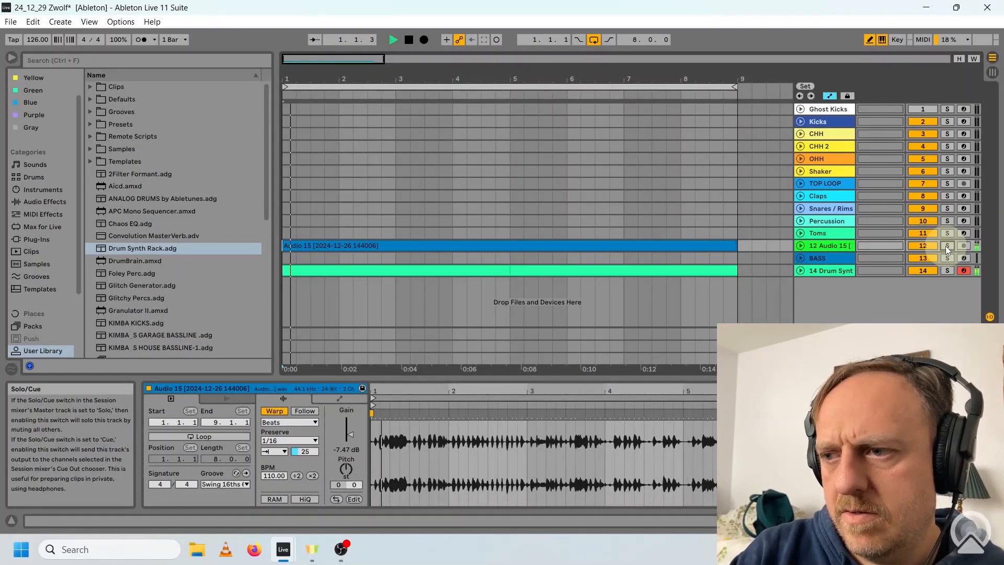
{"action": "left_click", "coordinate": [799, 246]}
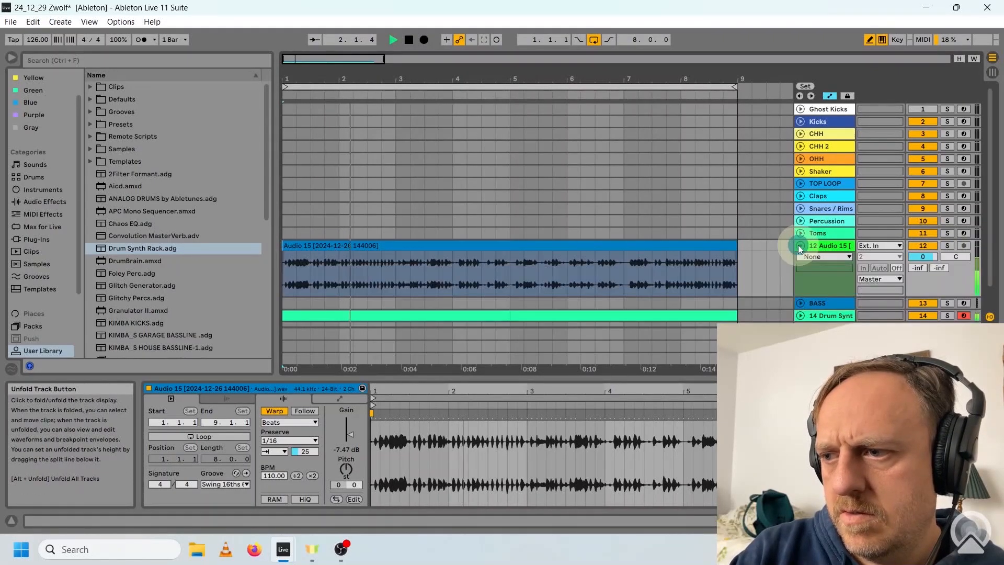
{"action": "left_click", "coordinate": [924, 258]}
{"action": "type", "text": "-"}
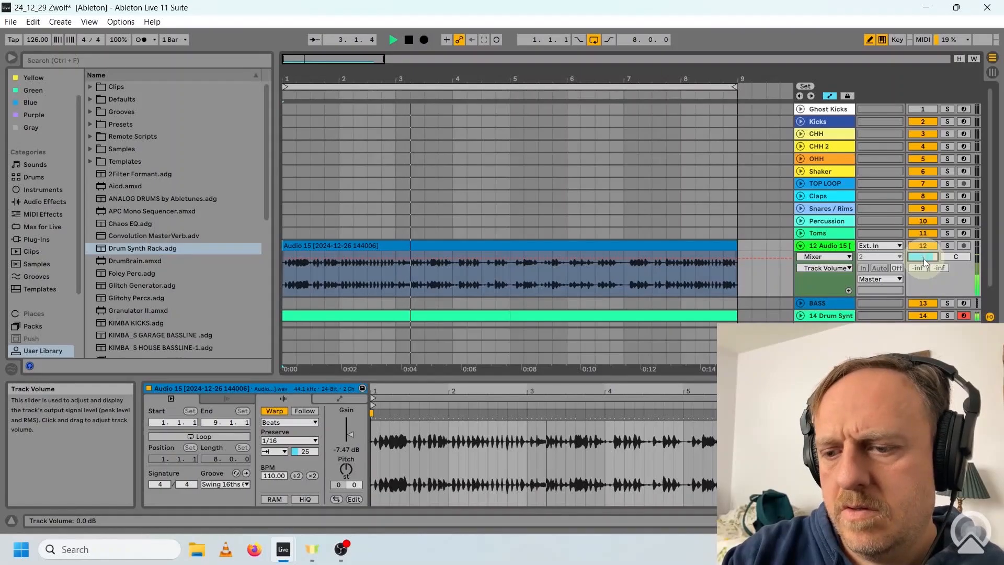
{"action": "type", "text": "5"}
{"action": "key", "text": "Return"}
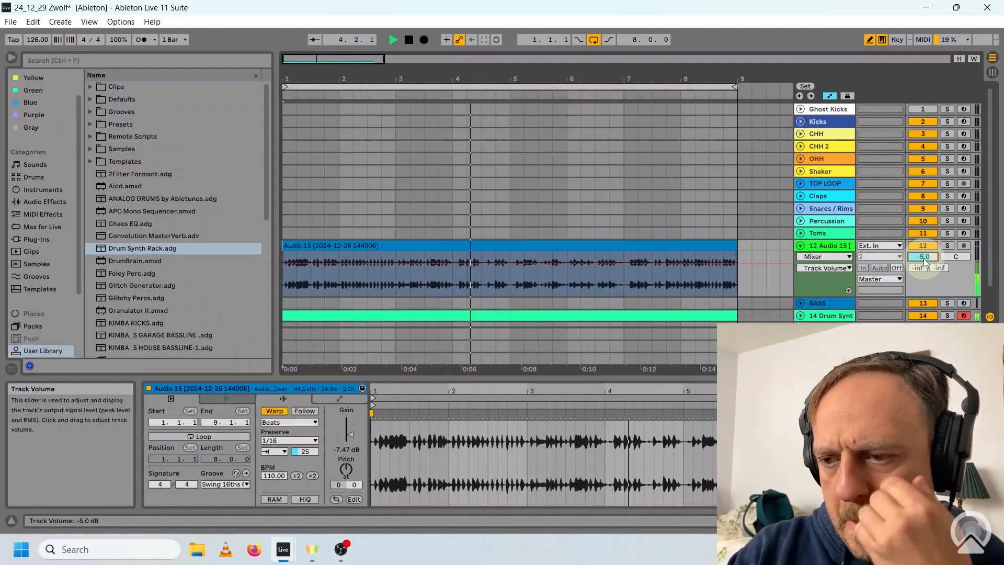
{"action": "left_click", "coordinate": [409, 40]}
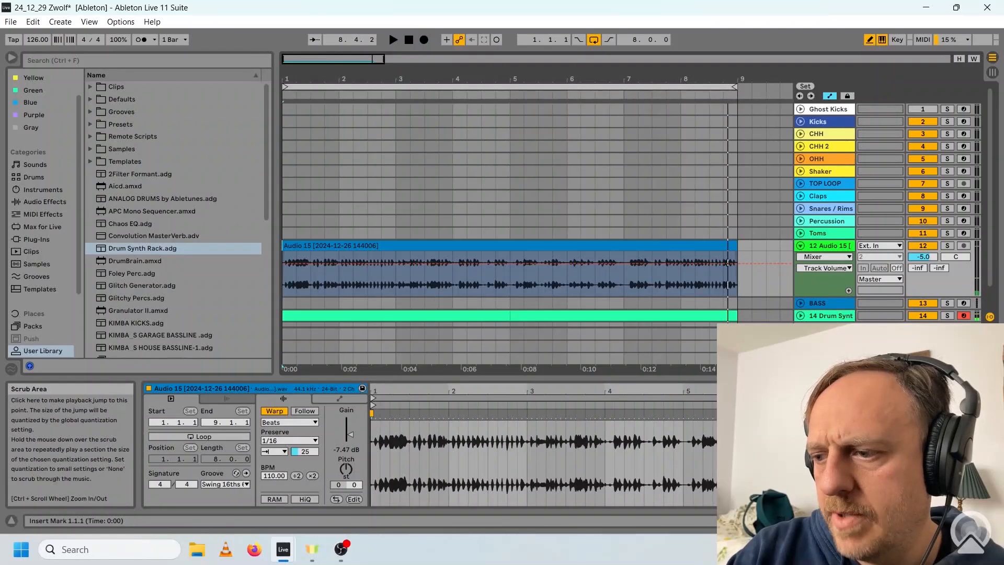
Step: Load an Auto Filter on the Audio 15 track and add an LFO device after it
{"action": "left_click", "coordinate": [937, 521]}
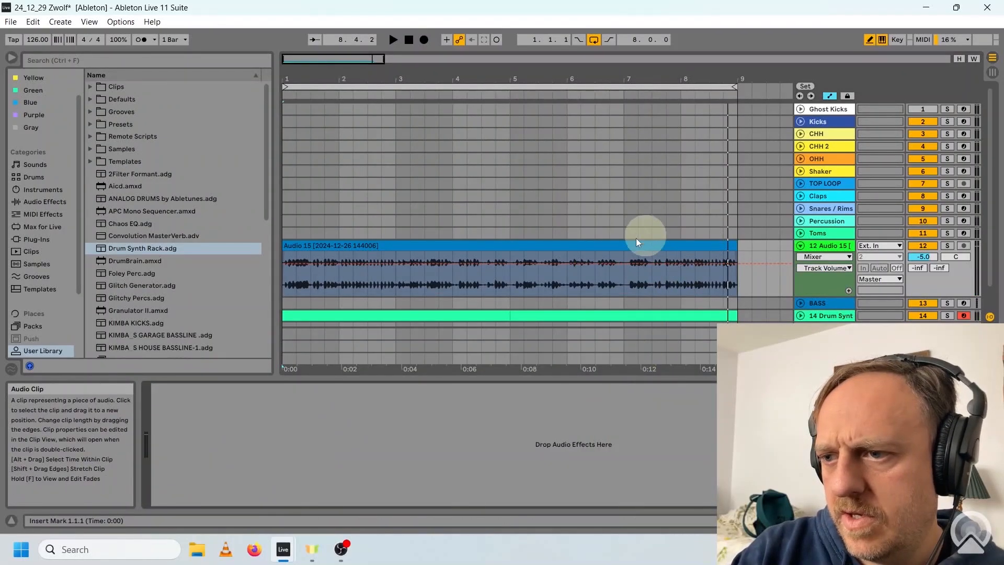
{"action": "left_click", "coordinate": [615, 248]}
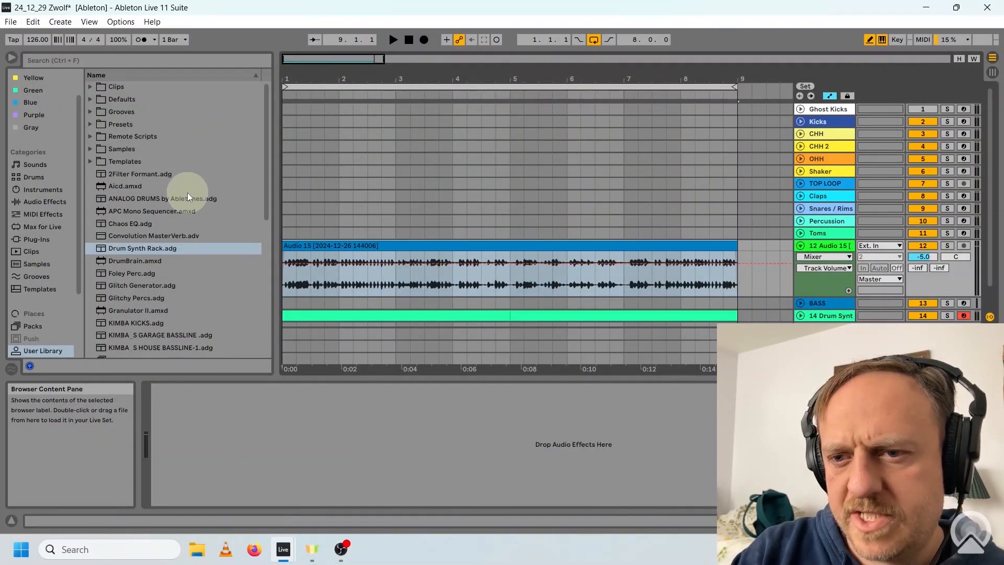
{"action": "left_click", "coordinate": [52, 202]}
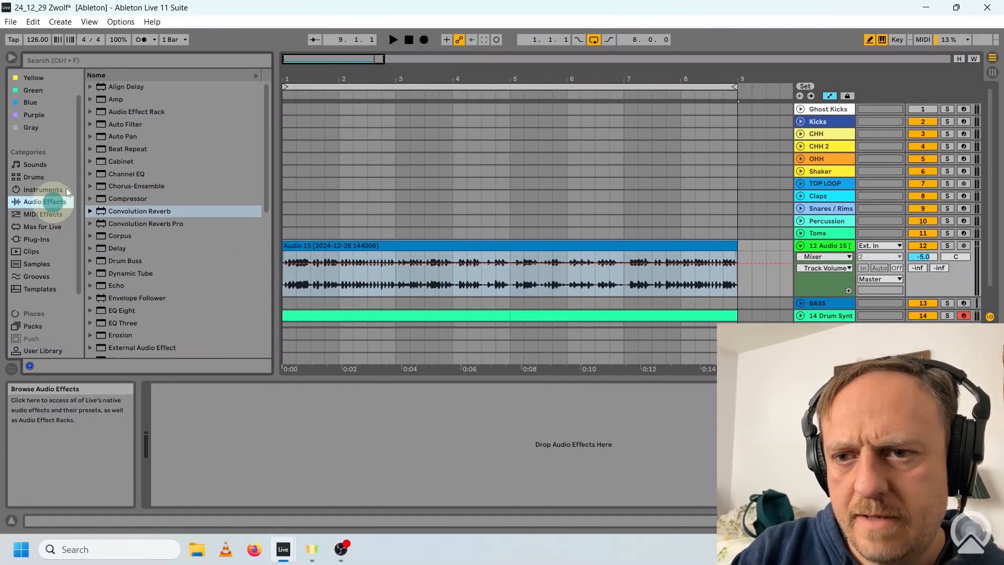
{"action": "key", "text": "Return"}
{"action": "scroll", "coordinate": [137, 220], "scroll_direction": "down", "scroll_amount": 10}
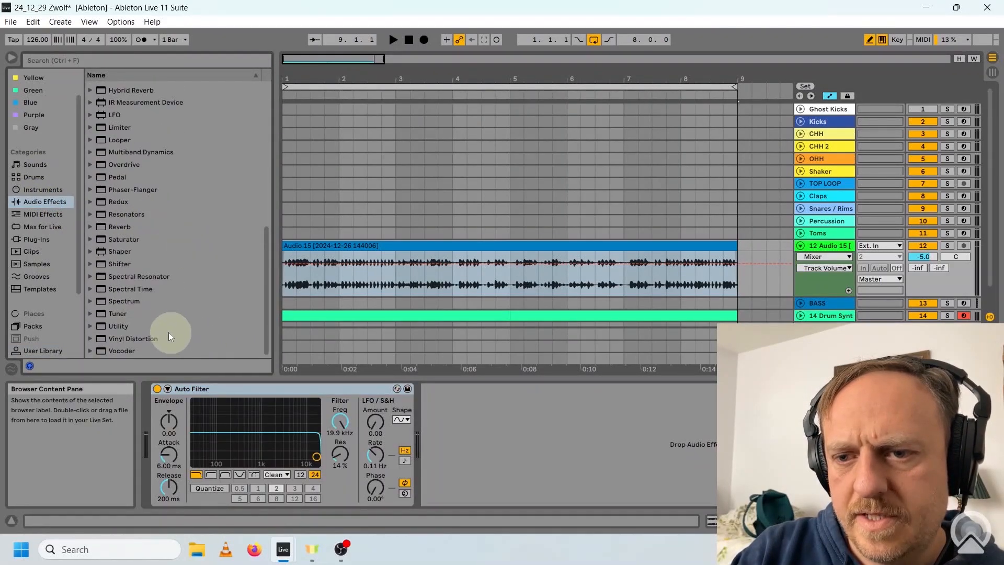
{"action": "left_click_drag", "start_coordinate": [117, 114], "coordinate": [502, 440]}
Step: Set the LFO's shape to Random with a tempo-synced rate of 3/16
{"action": "left_click", "coordinate": [454, 459]}
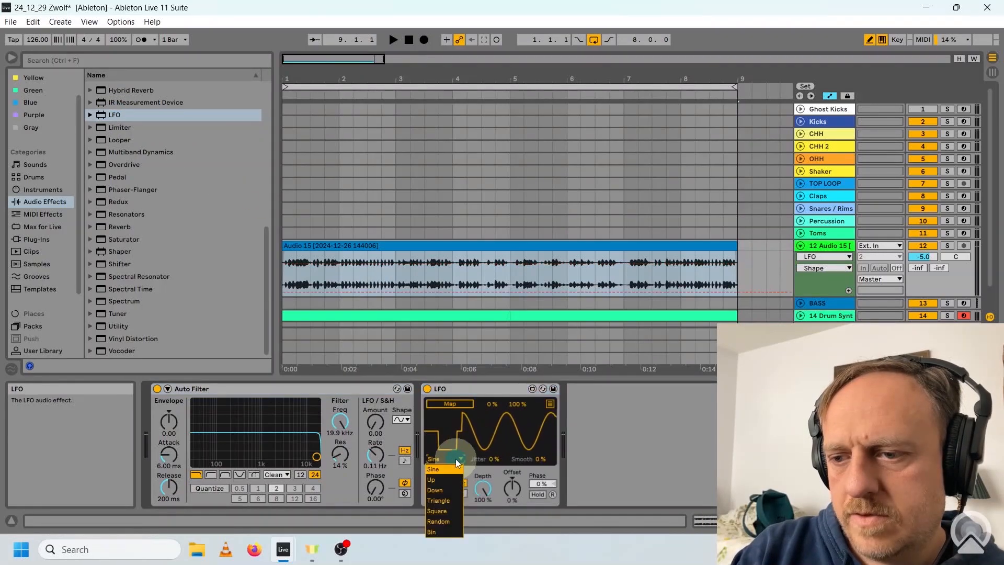
{"action": "left_click", "coordinate": [445, 521]}
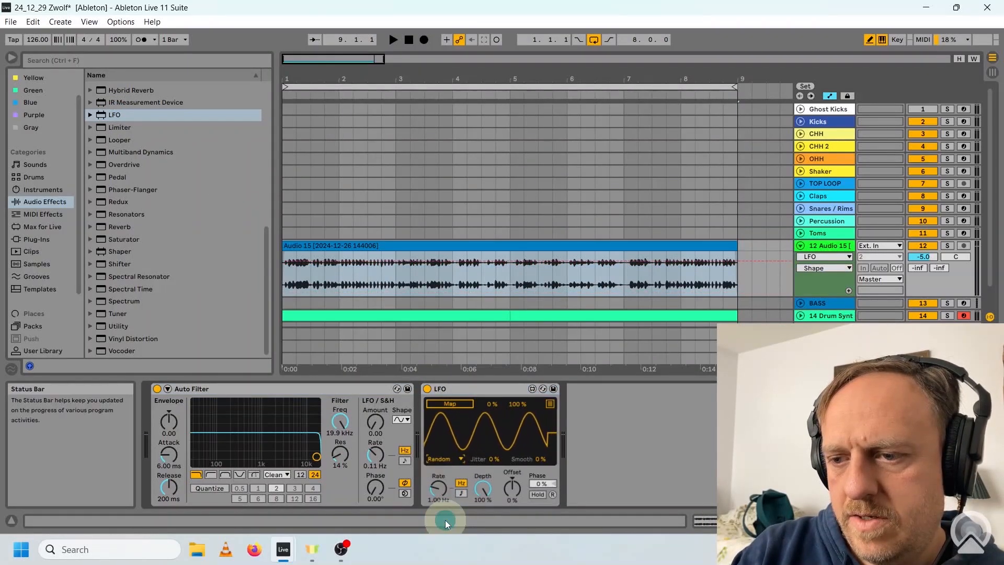
{"action": "left_click", "coordinate": [440, 489]}
{"action": "left_click_drag", "start_coordinate": [442, 497], "coordinate": [451, 518]}
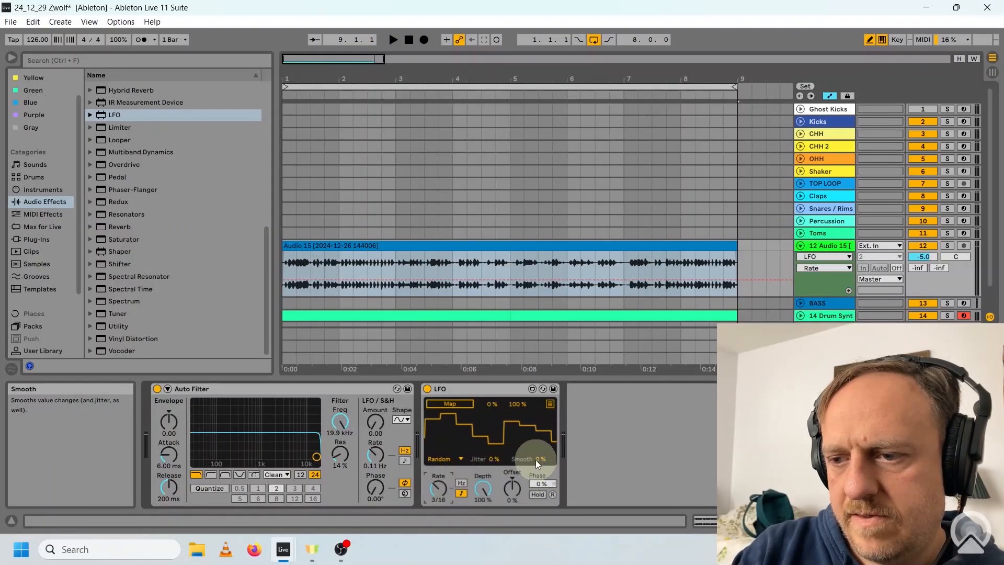
Step: Map the LFO to the Auto Filter's frequency with Smooth at 23% and the minimum at 60%
{"action": "left_click_drag", "start_coordinate": [536, 459], "coordinate": [532, 442]}
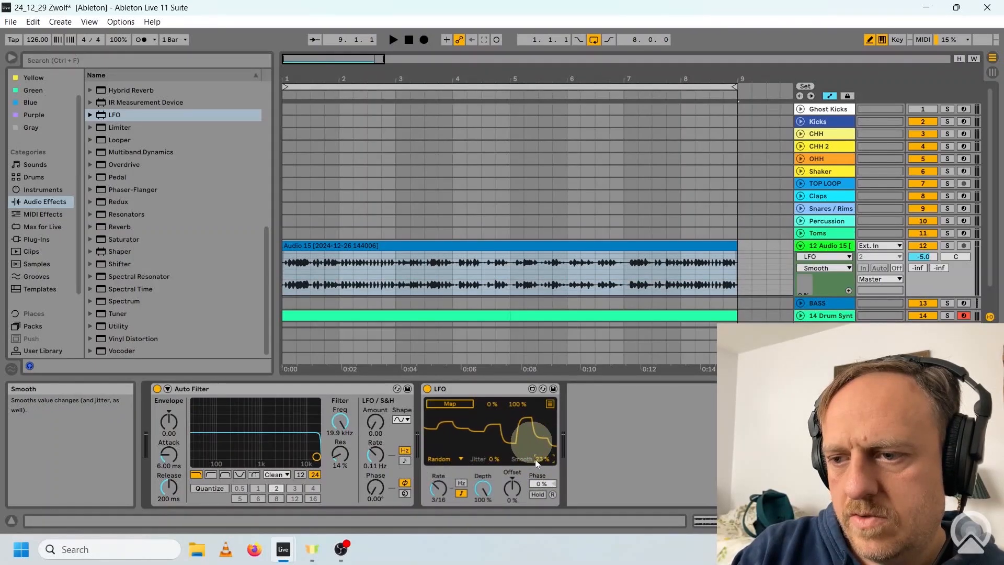
{"action": "left_click", "coordinate": [488, 405]}
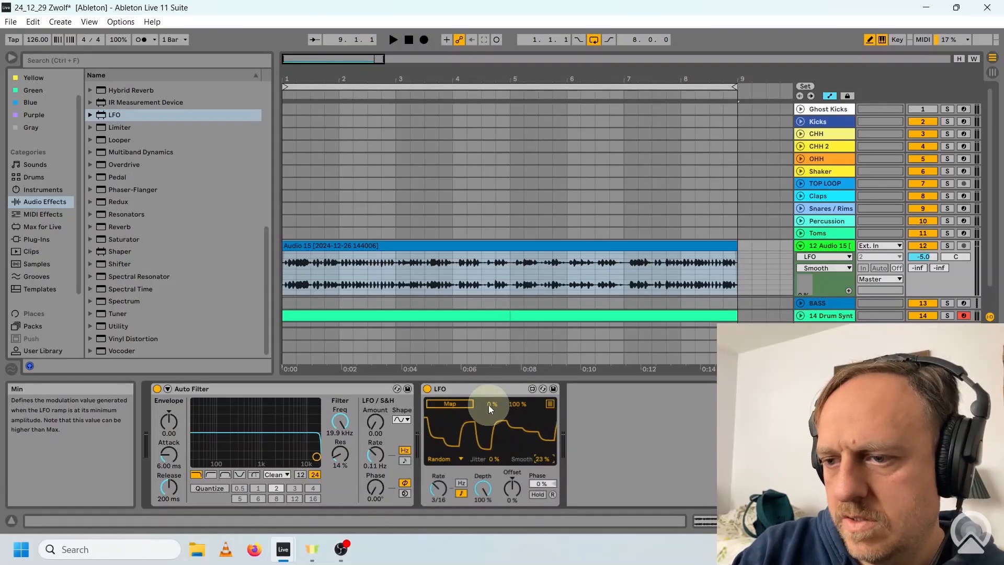
{"action": "type", "text": "60"}
{"action": "key", "text": "Return"}
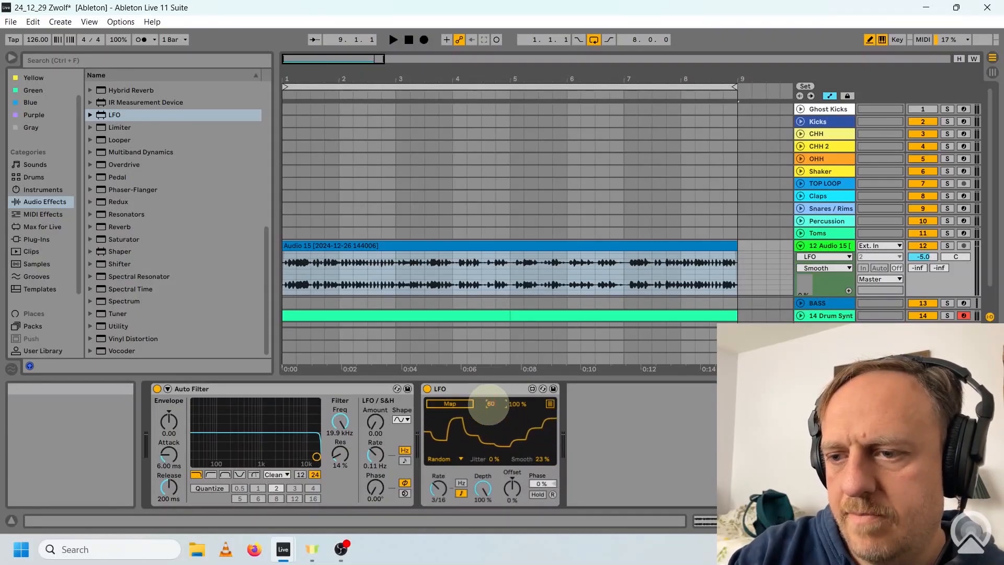
{"action": "left_click", "coordinate": [451, 404]}
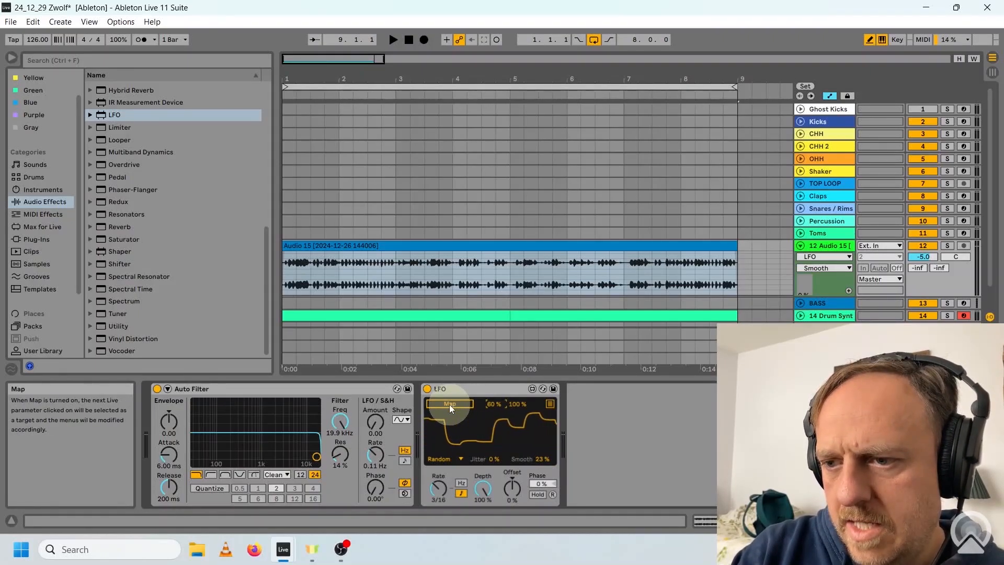
{"action": "left_click", "coordinate": [341, 422]}
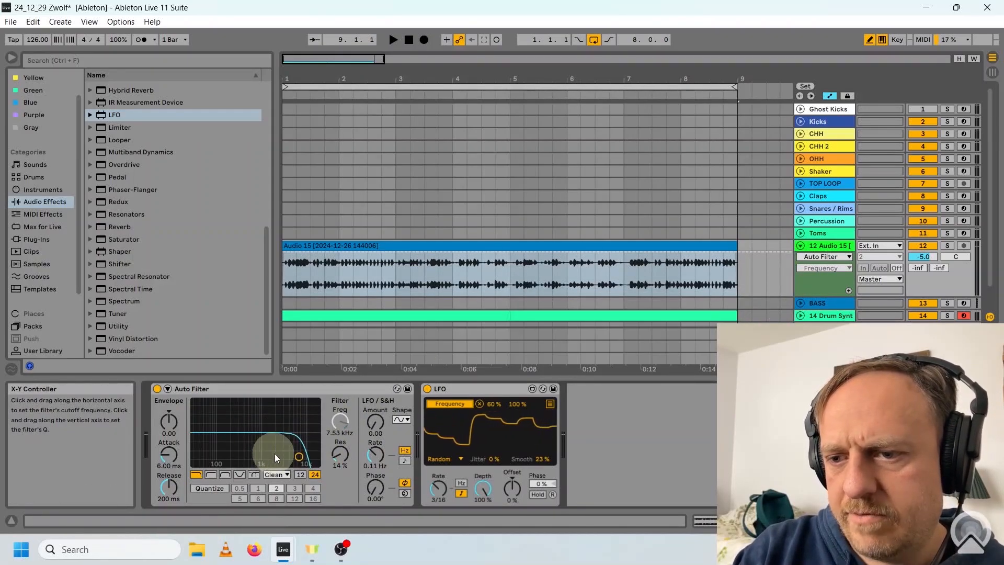
Step: Play the Audio 15 track soloed and in the full mix, and set the LFO's minimum to 70%
{"action": "left_click", "coordinate": [947, 245]}
{"action": "key", "text": "space"}
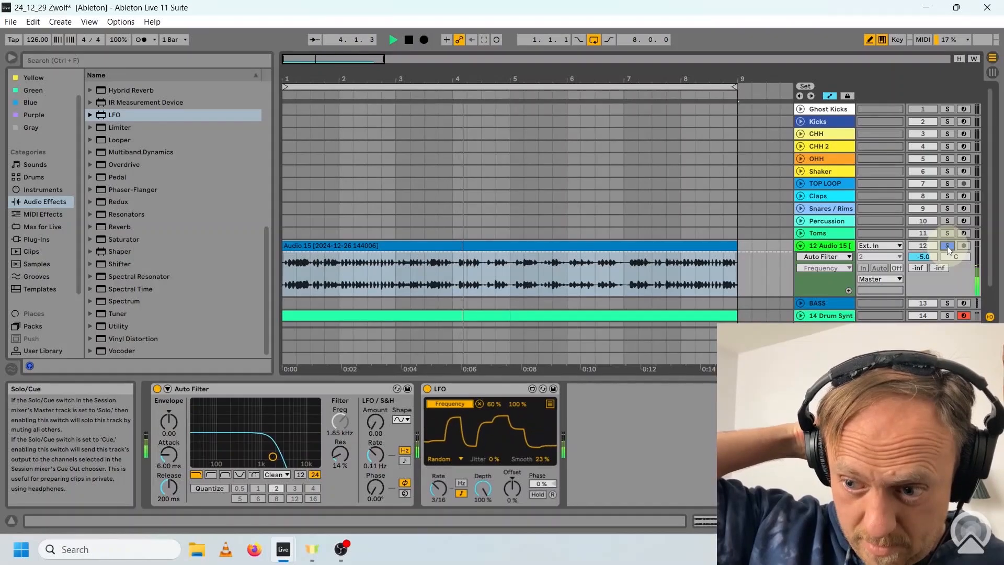
{"action": "left_click", "coordinate": [946, 246]}
{"action": "left_click", "coordinate": [630, 102]}
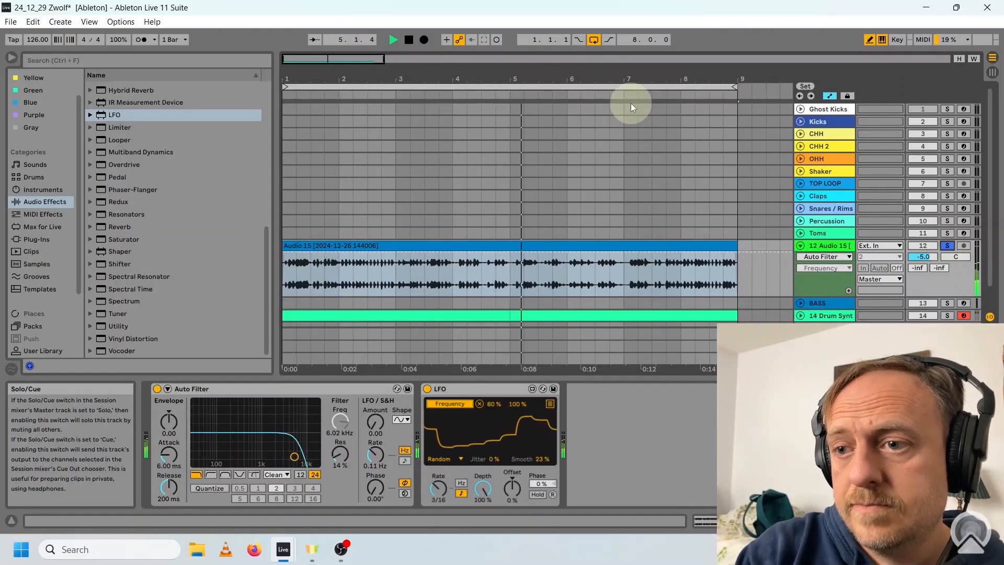
{"action": "left_click", "coordinate": [948, 247]}
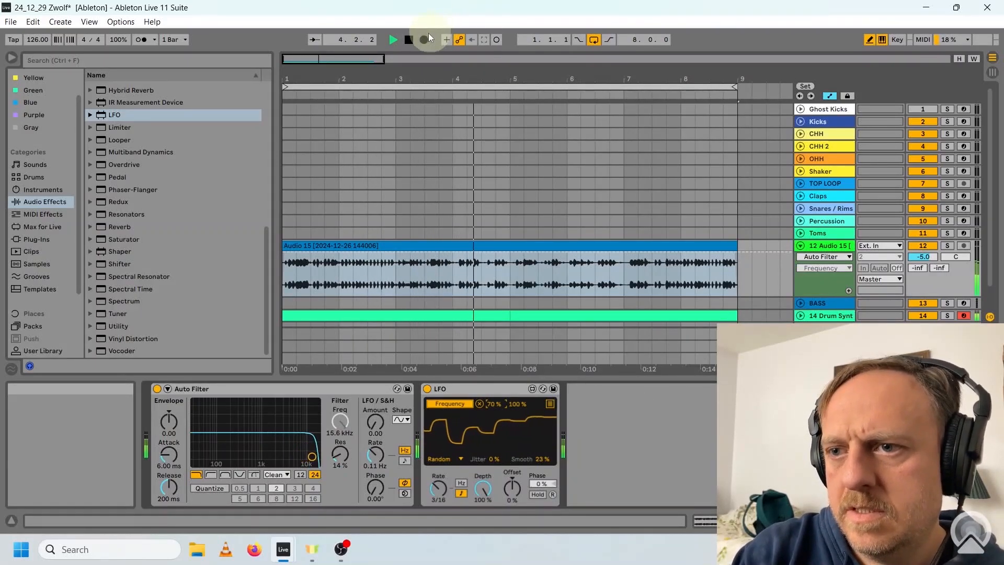
{"action": "left_click", "coordinate": [408, 39]}
Step: Load the Mixed In Key SE plug-in after the Drum Synth Rack on track 14
{"action": "scroll", "coordinate": [738, 255], "scroll_direction": "down", "scroll_amount": 1}
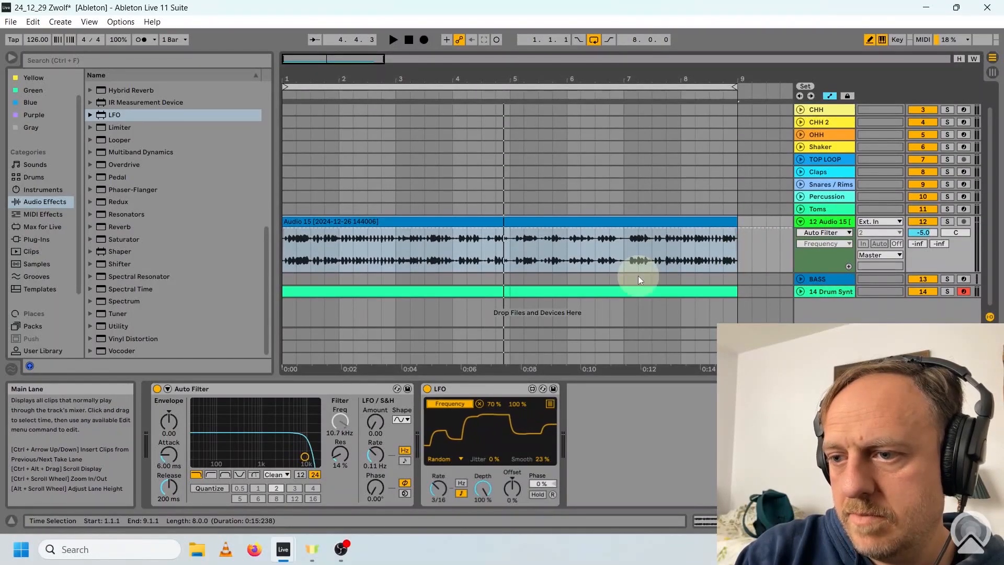
{"action": "left_click", "coordinate": [491, 292]}
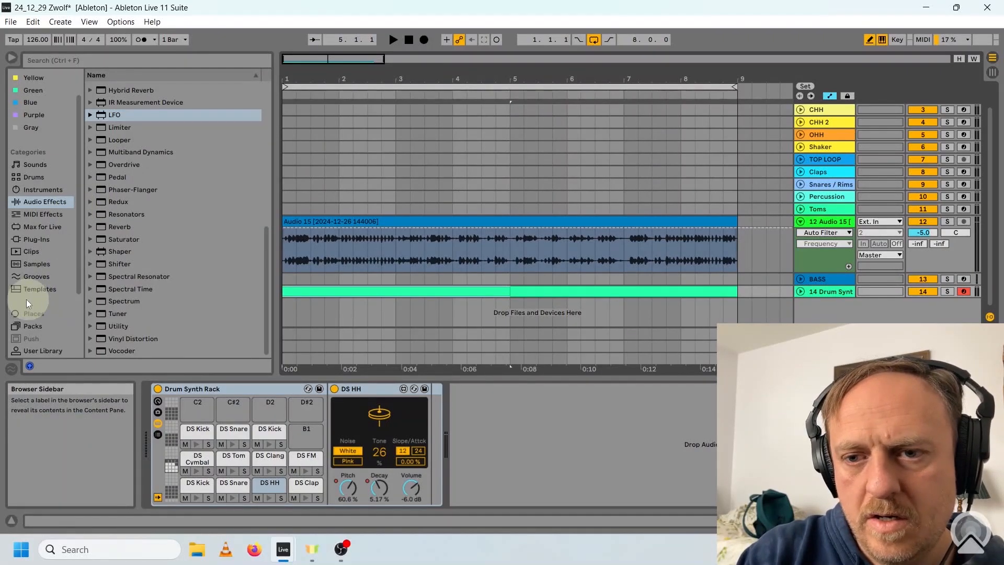
{"action": "left_click", "coordinate": [36, 239]}
{"action": "left_click_drag", "start_coordinate": [130, 171], "coordinate": [496, 440]}
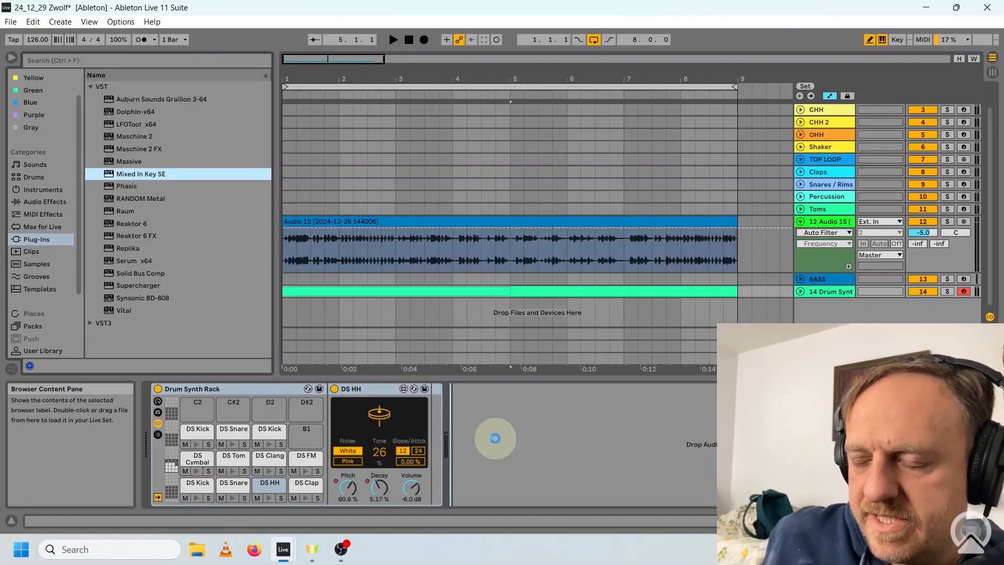
Step: Solo the Drum Synth Rack track and play it to analyze its key with Mixed In Key SE
{"action": "left_click", "coordinate": [948, 291]}
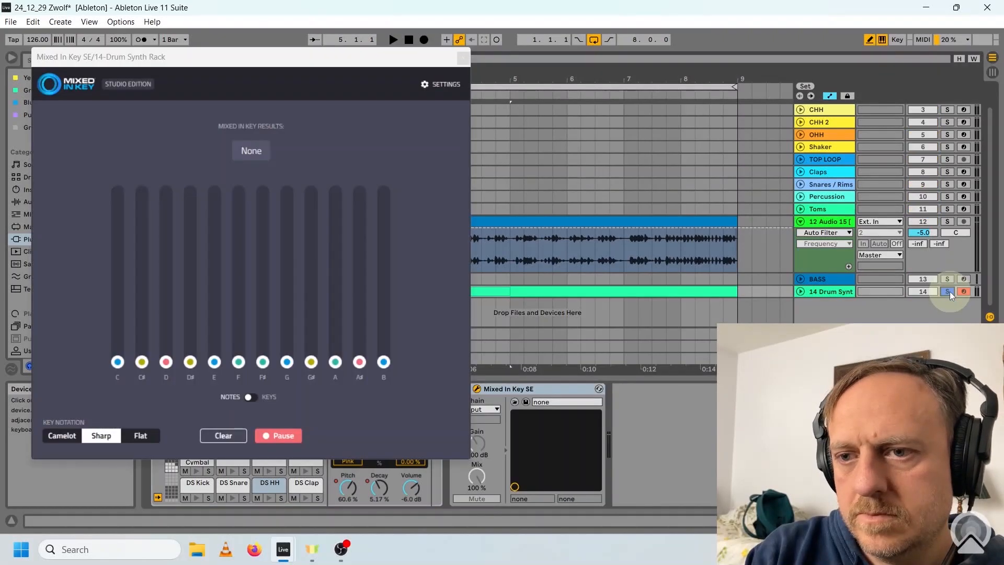
{"action": "key", "text": "space"}
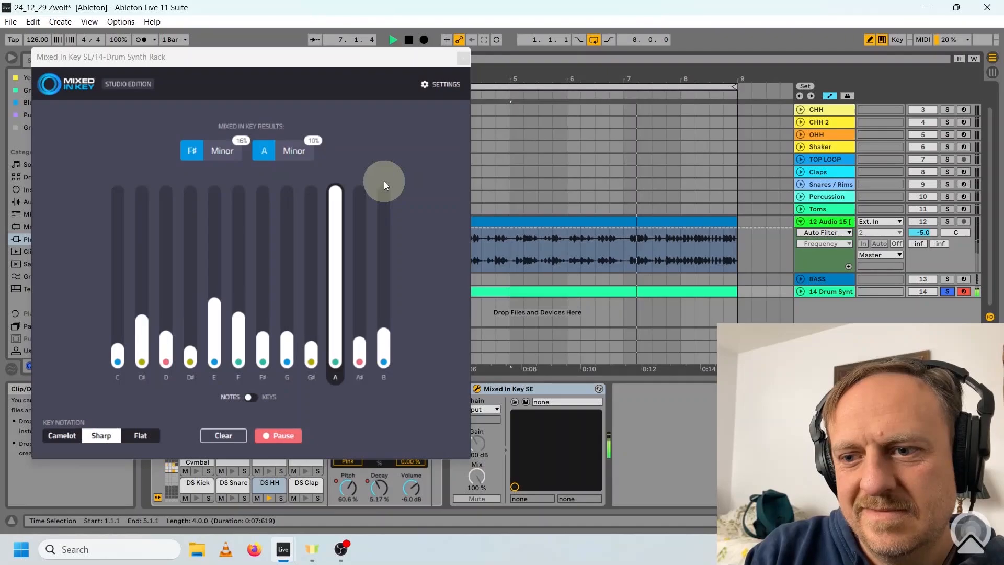
{"action": "key", "text": "space"}
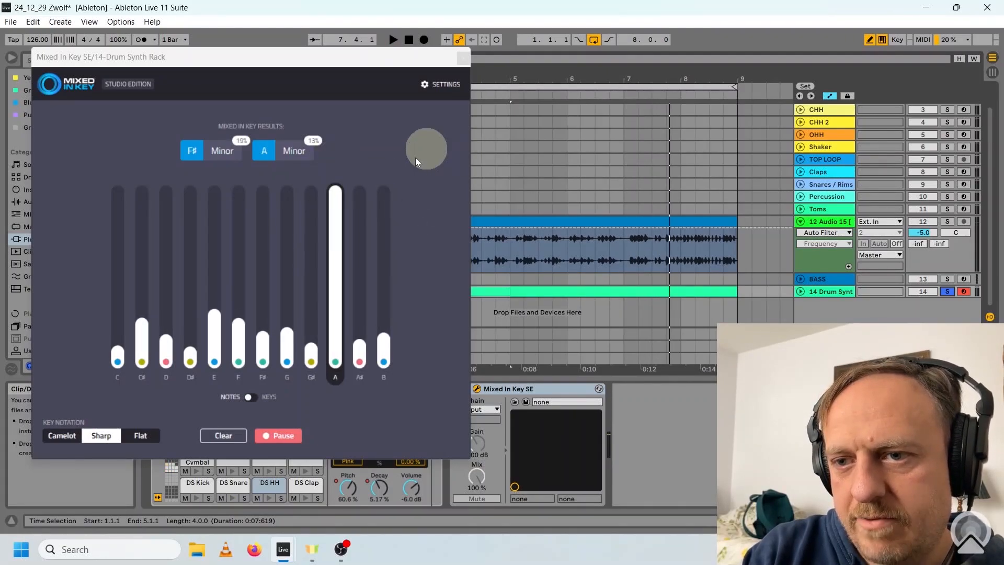
{"action": "left_click", "coordinate": [463, 58]}
Step: Fold the Audio 15 track and load the Operator instrument on the BASS track
{"action": "left_click", "coordinate": [800, 222]}
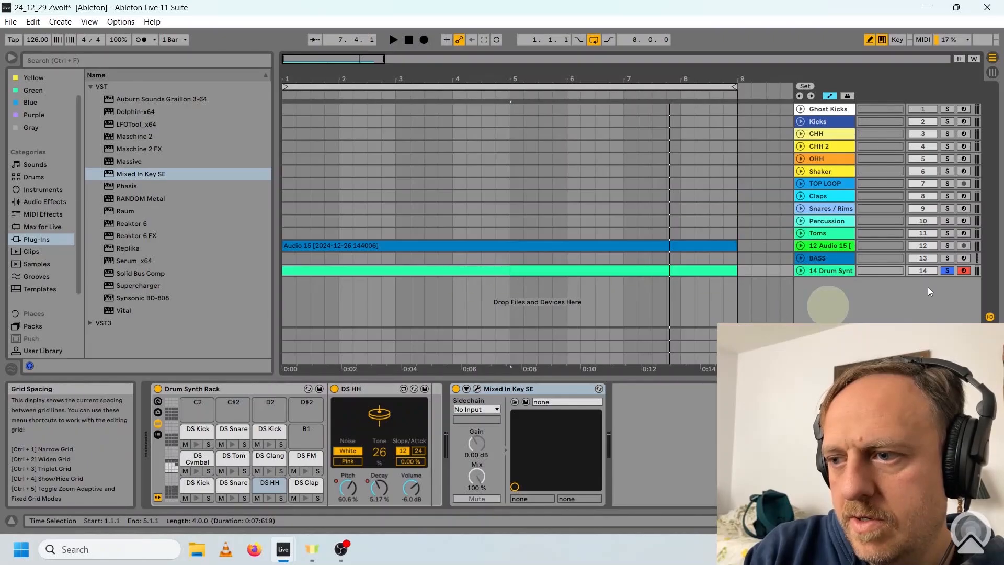
{"action": "left_click", "coordinate": [812, 256]}
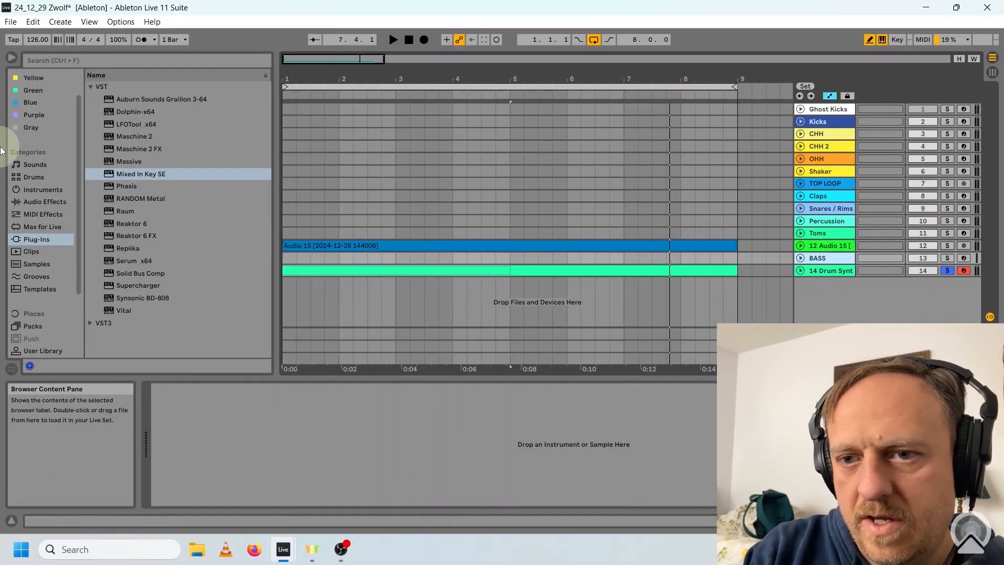
{"action": "left_click", "coordinate": [43, 189]}
{"action": "left_click_drag", "start_coordinate": [123, 198], "coordinate": [334, 503]}
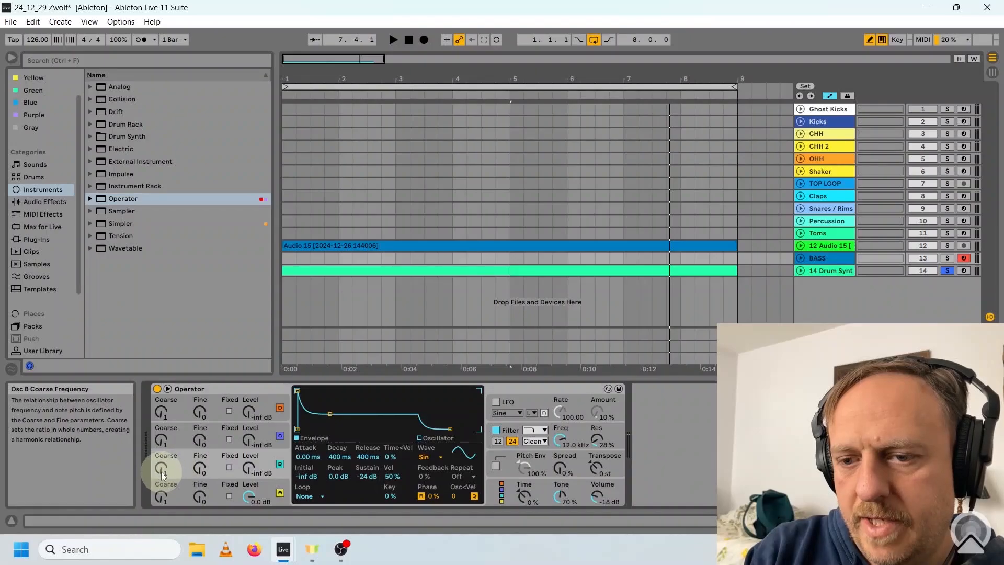
Step: Set Operator's oscillator B to Coarse 2 at -18 dB and oscillator C to Coarse 6 at -24 dB, with the BASS track soloed
{"action": "left_click_drag", "start_coordinate": [163, 474], "coordinate": [163, 470]}
{"action": "left_click_drag", "start_coordinate": [248, 470], "coordinate": [247, 466]}
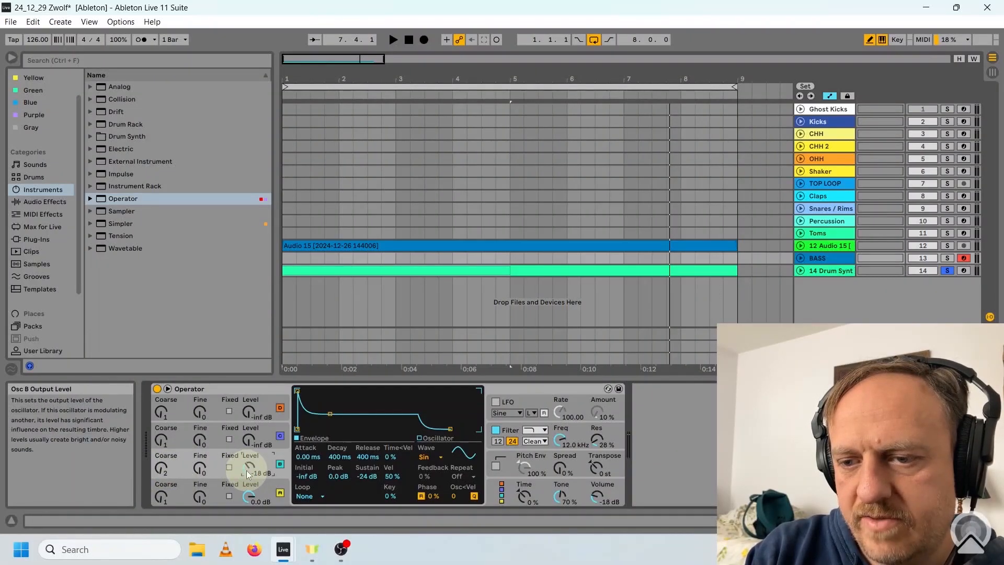
{"action": "left_click", "coordinate": [946, 258]}
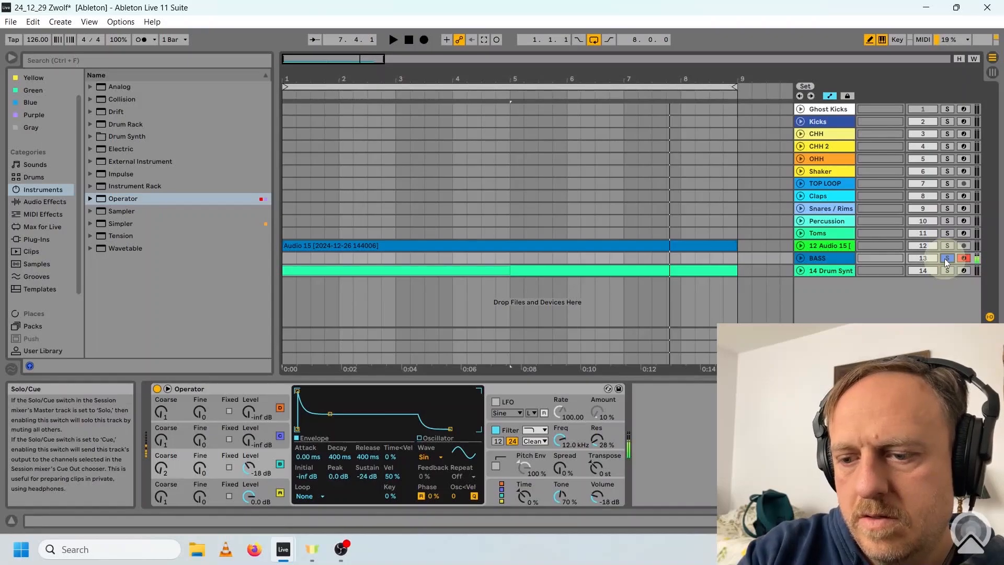
{"action": "left_click", "coordinate": [162, 440]}
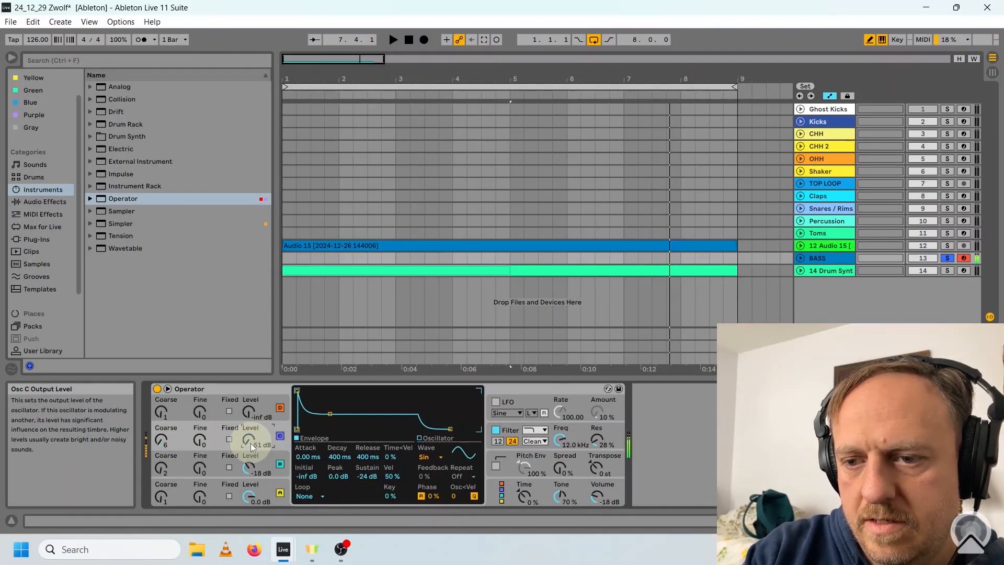
{"action": "scroll", "coordinate": [250, 443], "scroll_direction": "up", "scroll_amount": 5}
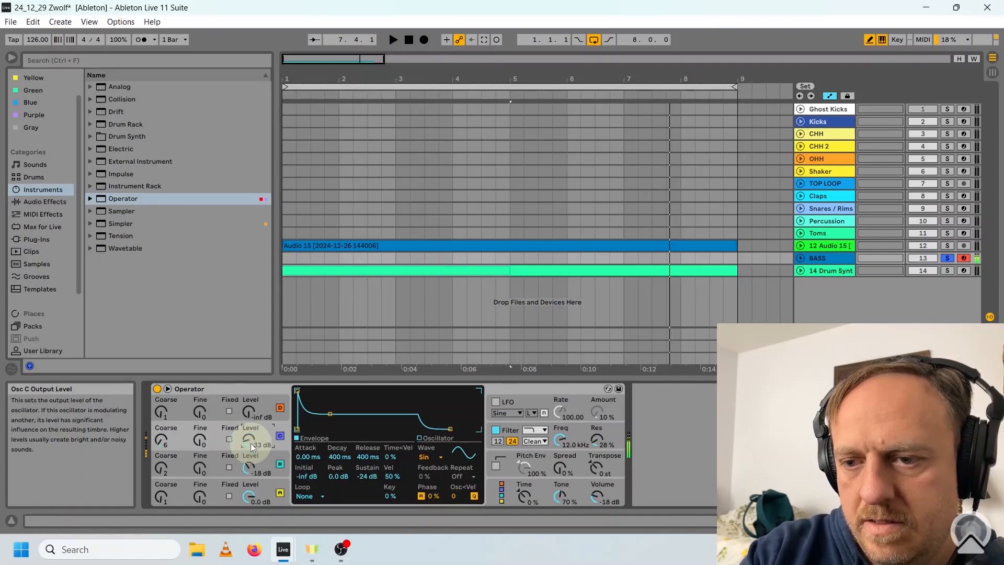
{"action": "scroll", "coordinate": [250, 444], "scroll_direction": "up", "scroll_amount": 3}
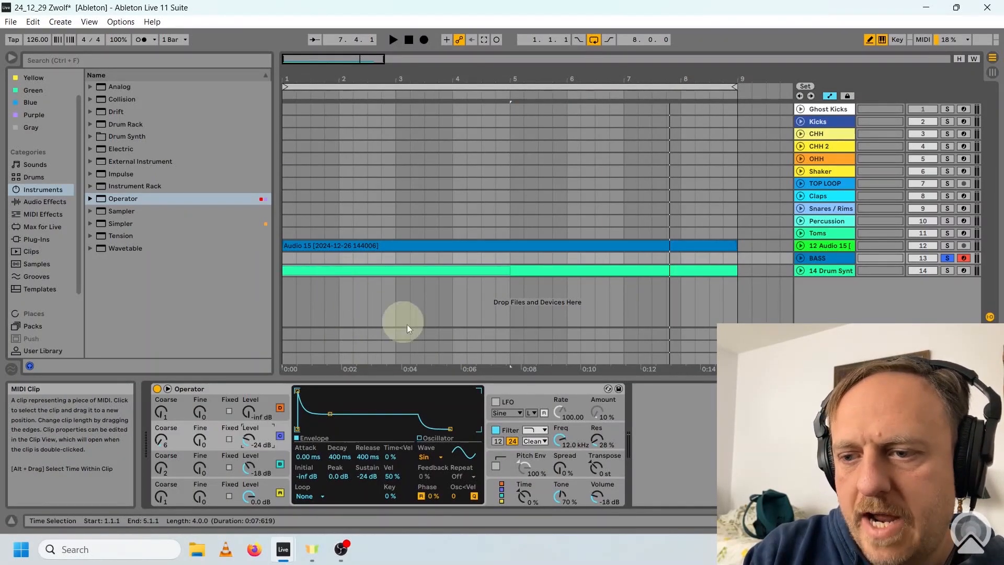
Step: Add an EQ Eight after Operator and set its first band's frequency to 166 Hz
{"action": "left_click", "coordinate": [237, 394]}
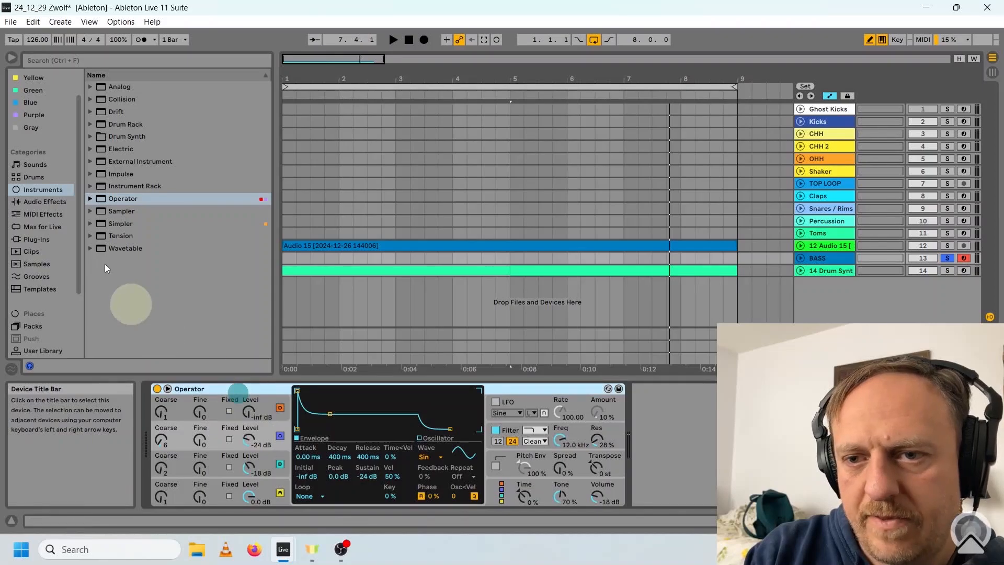
{"action": "left_click_drag", "start_coordinate": [122, 311], "coordinate": [688, 410]}
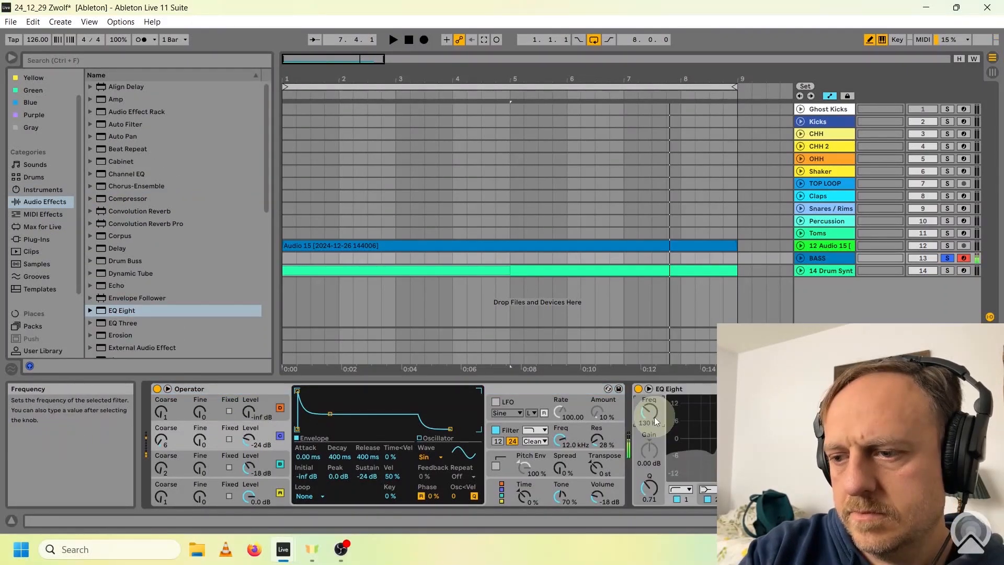
{"action": "left_click_drag", "start_coordinate": [654, 416], "coordinate": [651, 417]}
{"action": "key", "text": "a"}
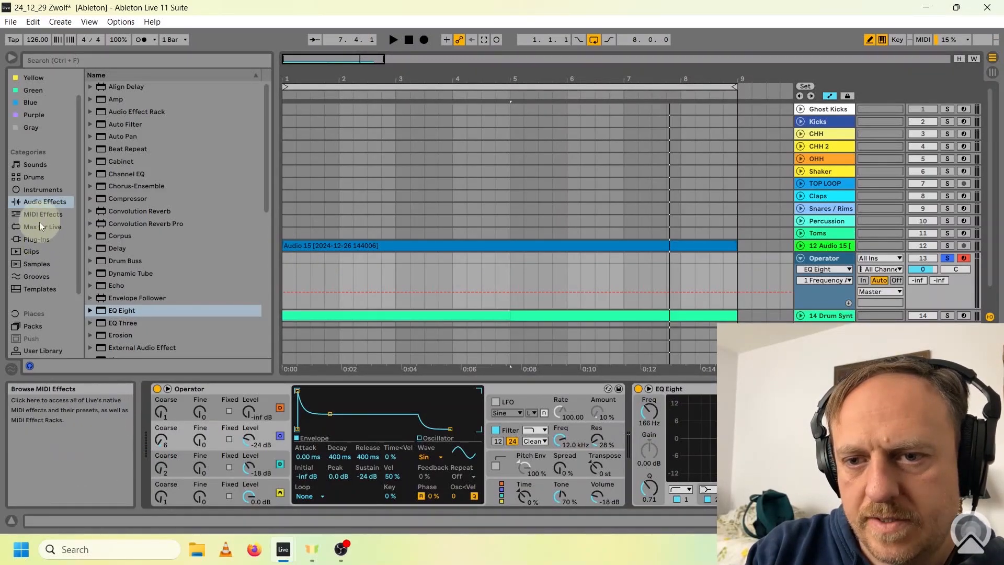
Step: Load the Minor scale preset before Operator and set its Base to A
{"action": "left_click", "coordinate": [37, 239]}
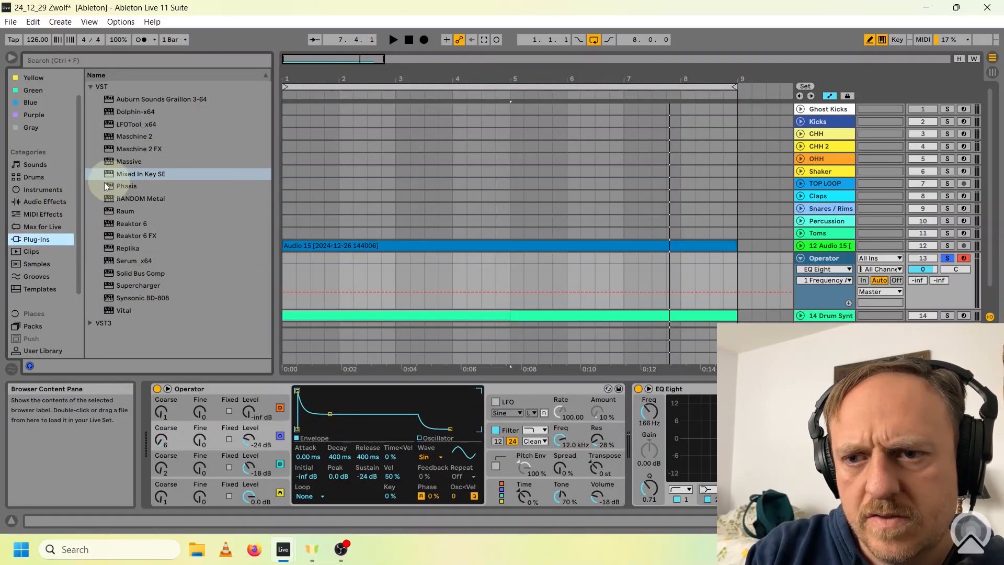
{"action": "left_click", "coordinate": [43, 203]}
{"action": "left_click", "coordinate": [43, 214]}
{"action": "left_click_drag", "start_coordinate": [111, 224], "coordinate": [283, 428]}
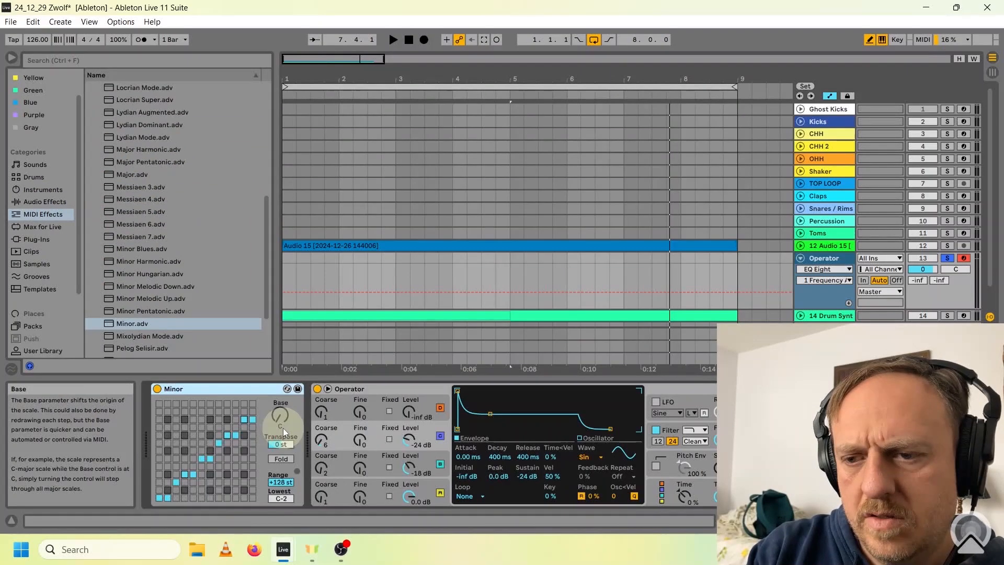
{"action": "left_click", "coordinate": [278, 420]}
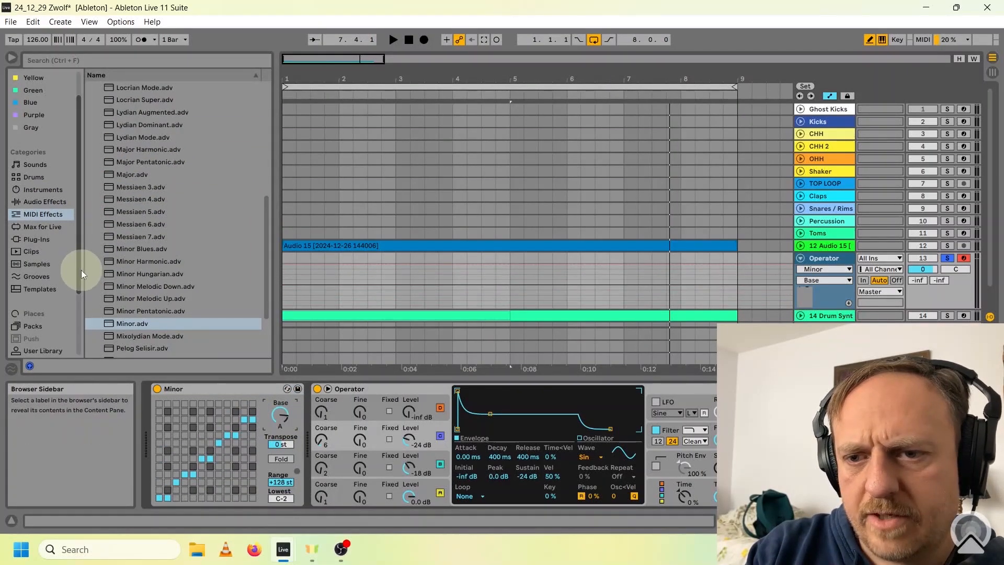
Step: Load MDD SNAKE V3.2.3 ahead of the Minor device, narrow its note randomization and set it to fundamental A, scale Minor
{"action": "left_click_drag", "start_coordinate": [80, 270], "coordinate": [80, 339]}
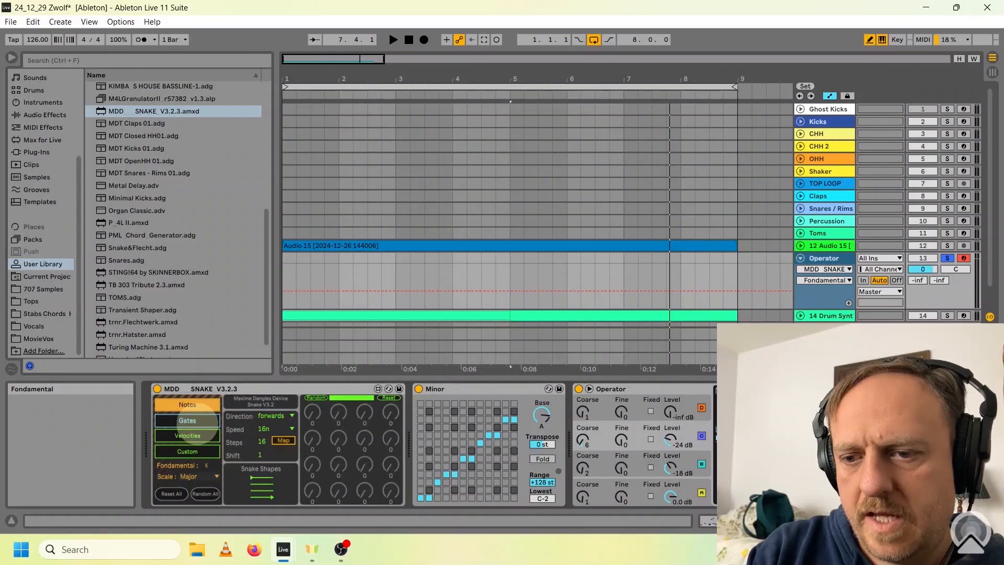
{"action": "left_click", "coordinate": [344, 399]}
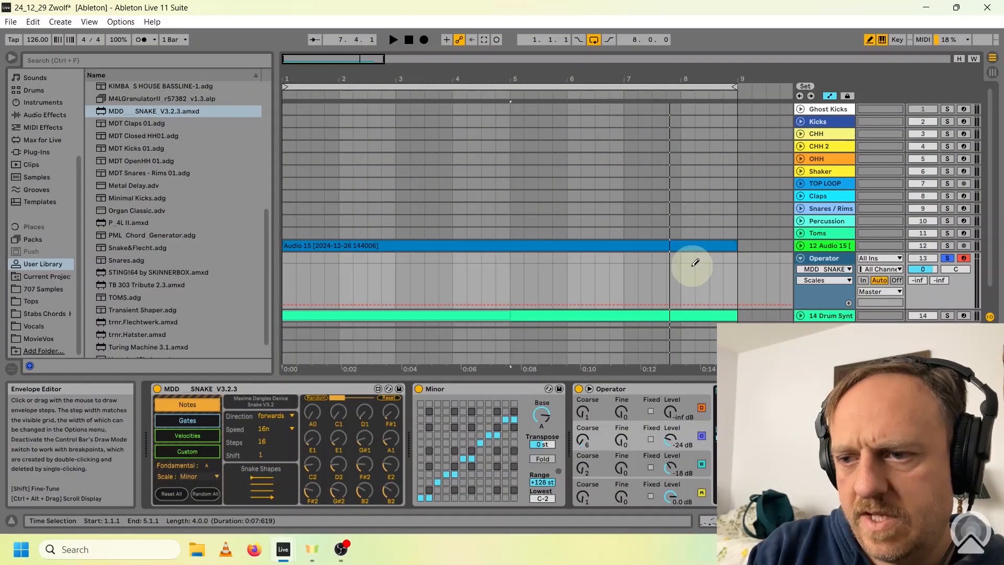
Step: Randomize all of Snake's steps more than once, playing each bass sequence unsoloed together with the drums and audio loop
{"action": "left_click", "coordinate": [202, 493]}
{"action": "key", "text": "space"}
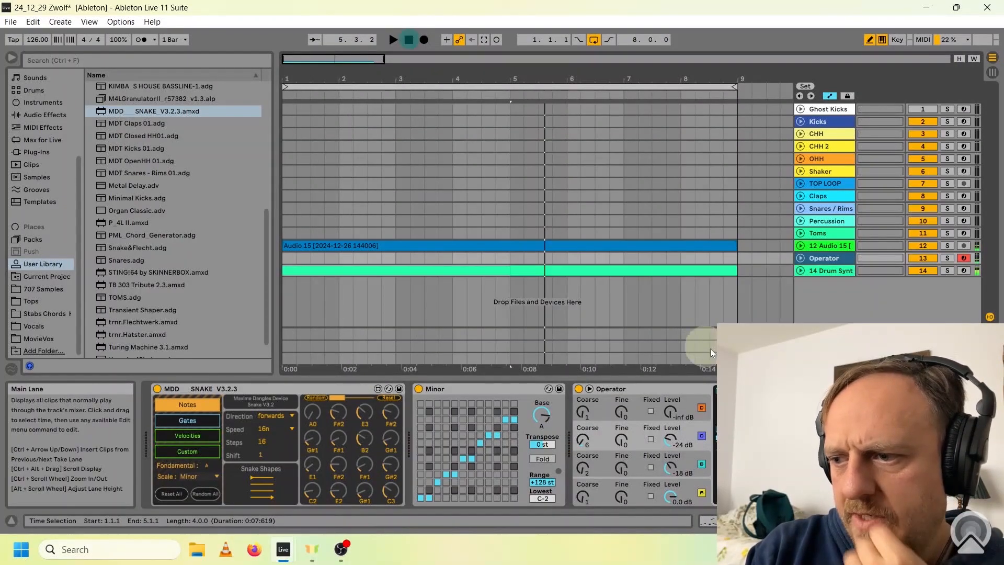
{"action": "left_click_drag", "start_coordinate": [884, 521], "coordinate": [936, 520]}
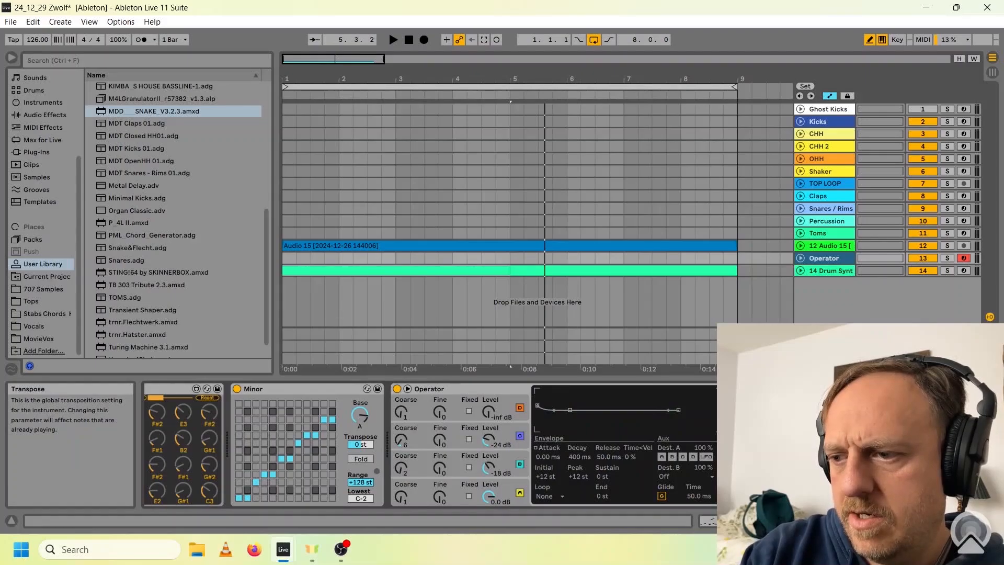
{"action": "key", "text": "space"}
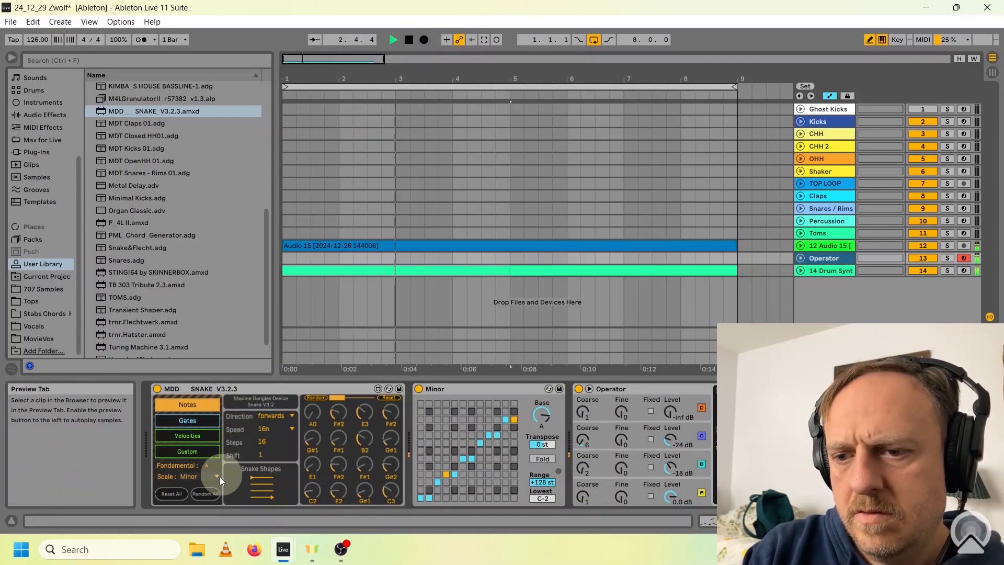
{"action": "left_click", "coordinate": [409, 39]}
{"action": "left_click", "coordinate": [205, 493]}
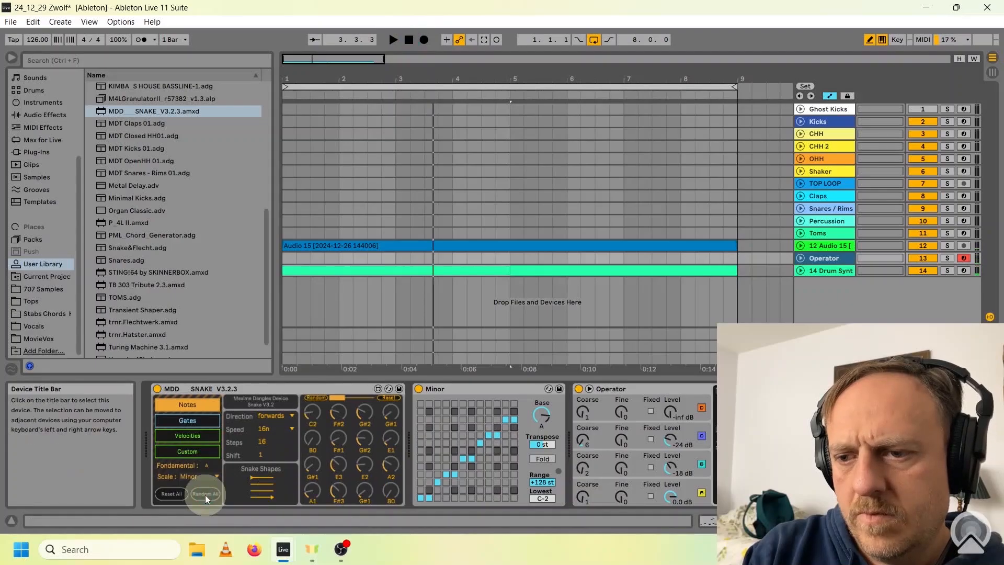
{"action": "key", "text": "space"}
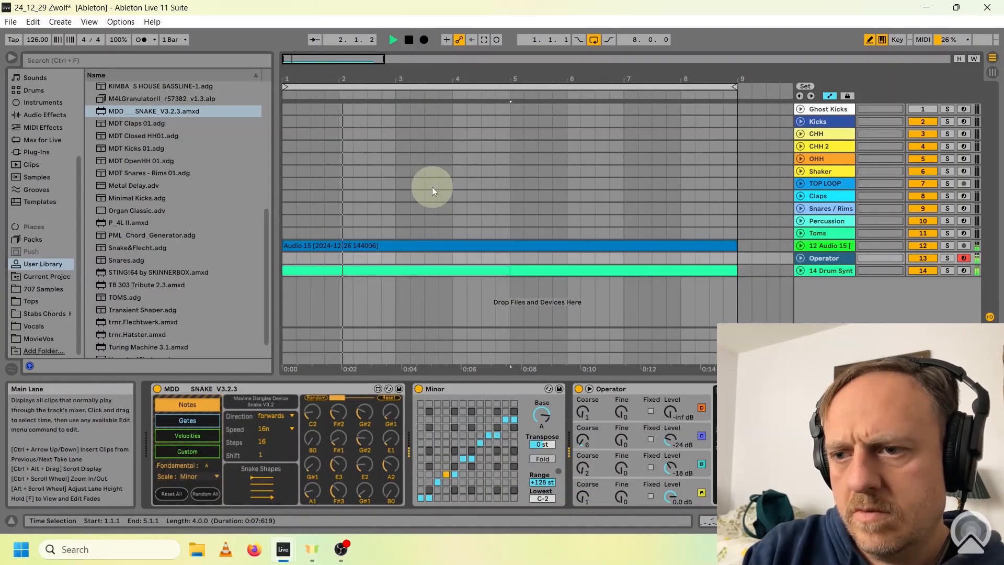
Step: Randomize the step velocities in MDD SNAKE and audition the resulting bass sequence on the Operator track
{"action": "double_click", "coordinate": [409, 39]}
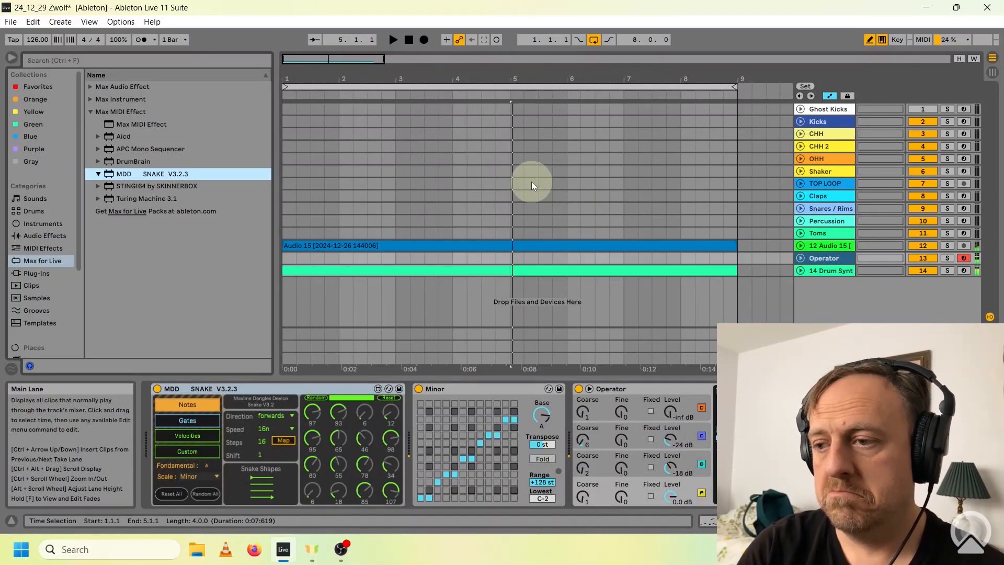
{"action": "left_click", "coordinate": [947, 258]}
{"action": "key", "text": "space"}
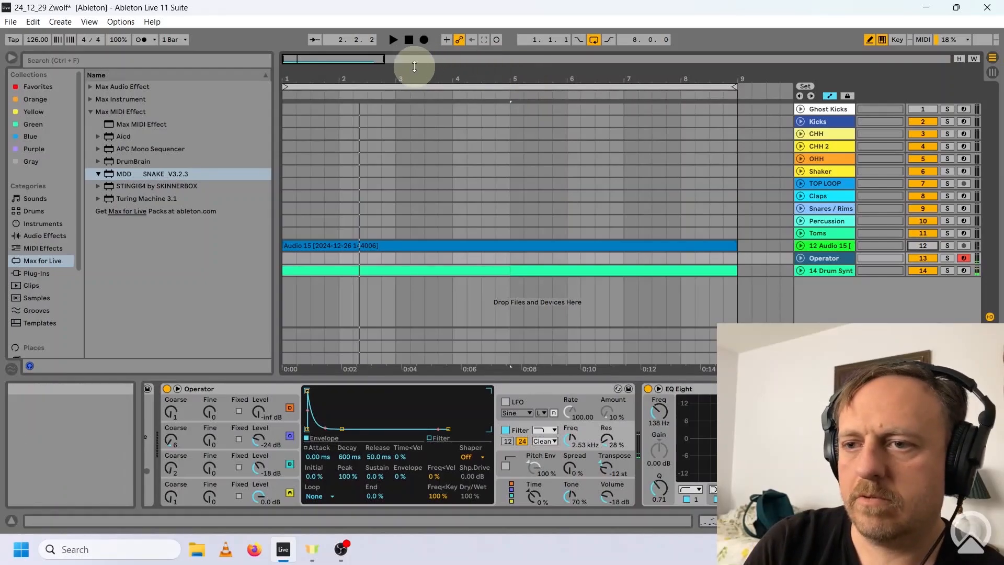
{"action": "left_click", "coordinate": [408, 40]}
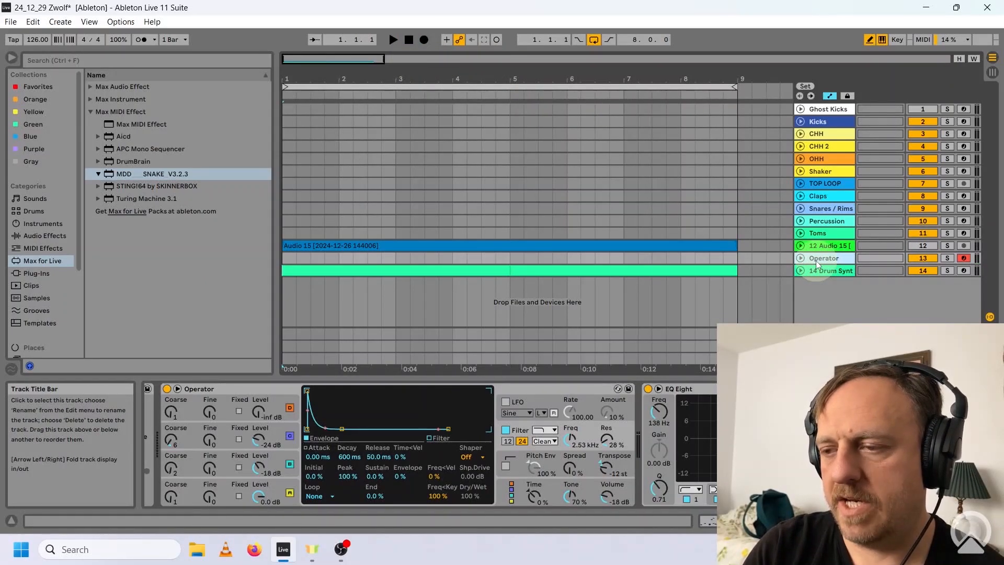
Step: Record the bass sequence on a second Operator track as a two-bar Swing 16ths loop spanning eight bars and play it soloed
{"action": "left_click", "coordinate": [423, 40]}
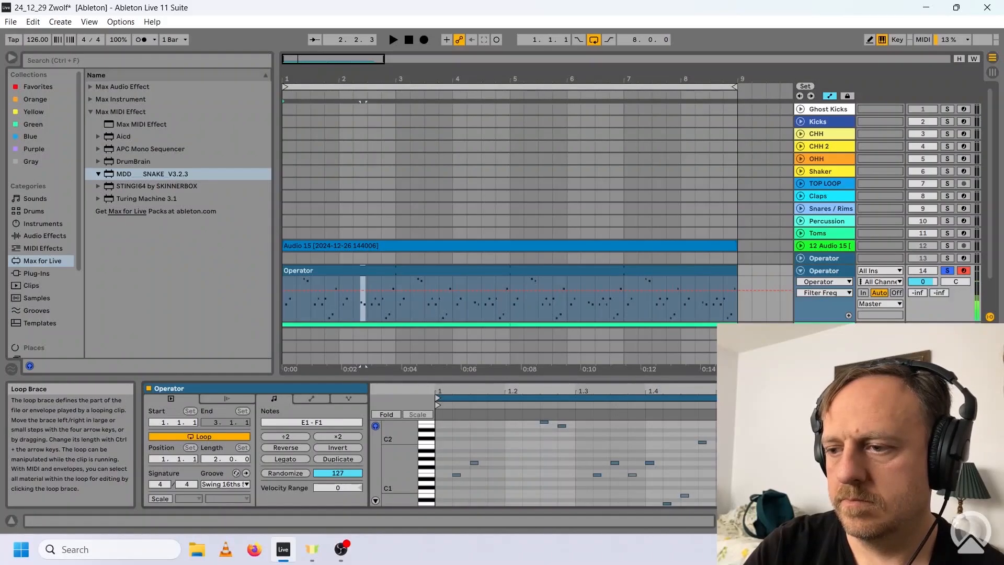
{"action": "key", "text": "space"}
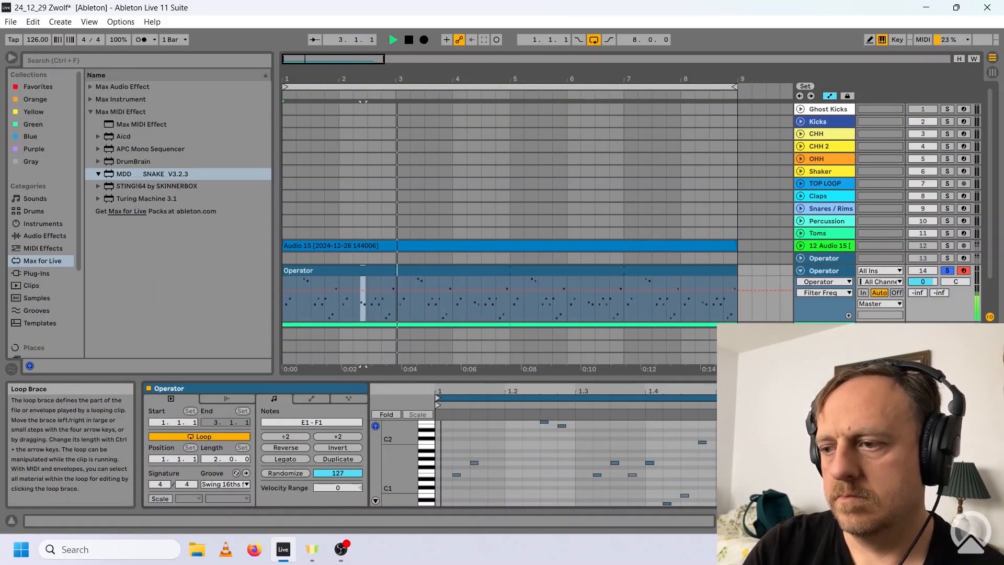
{"action": "key", "text": "space"}
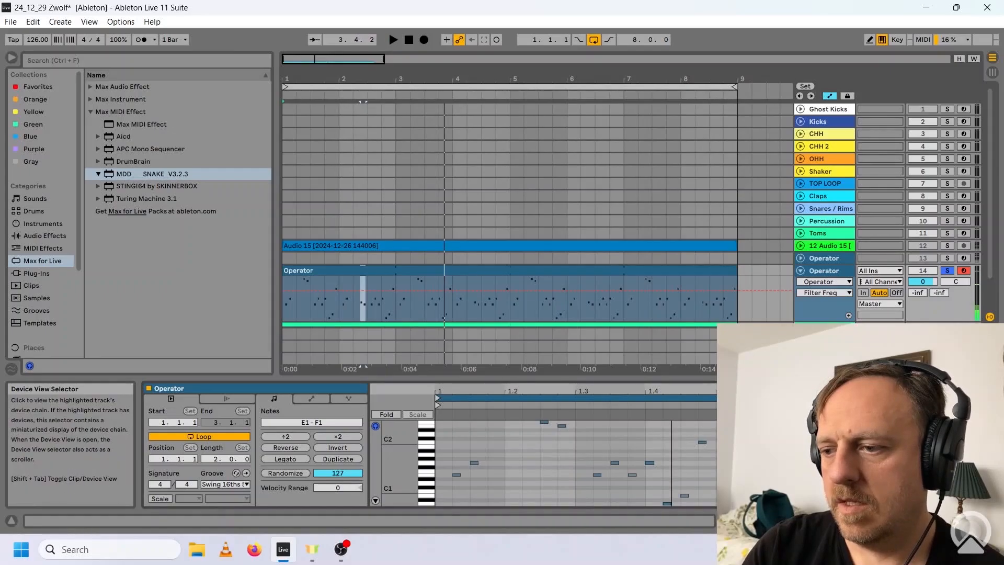
Step: Add a Random device before Minor on the recorded bass track with Choices 12 and a low Chance, auditioning it with the drums
{"action": "left_click", "coordinate": [90, 112]}
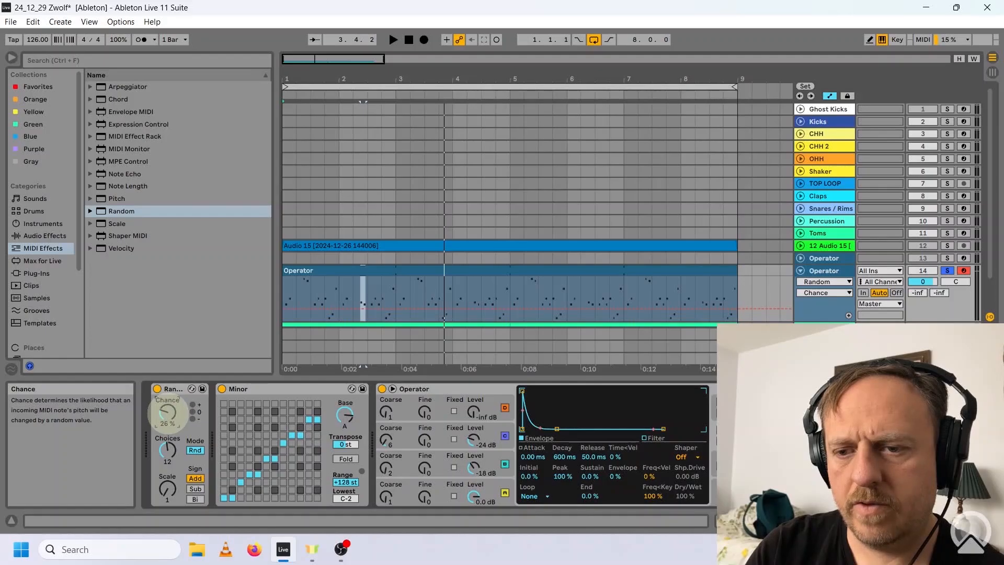
{"action": "key", "text": "space"}
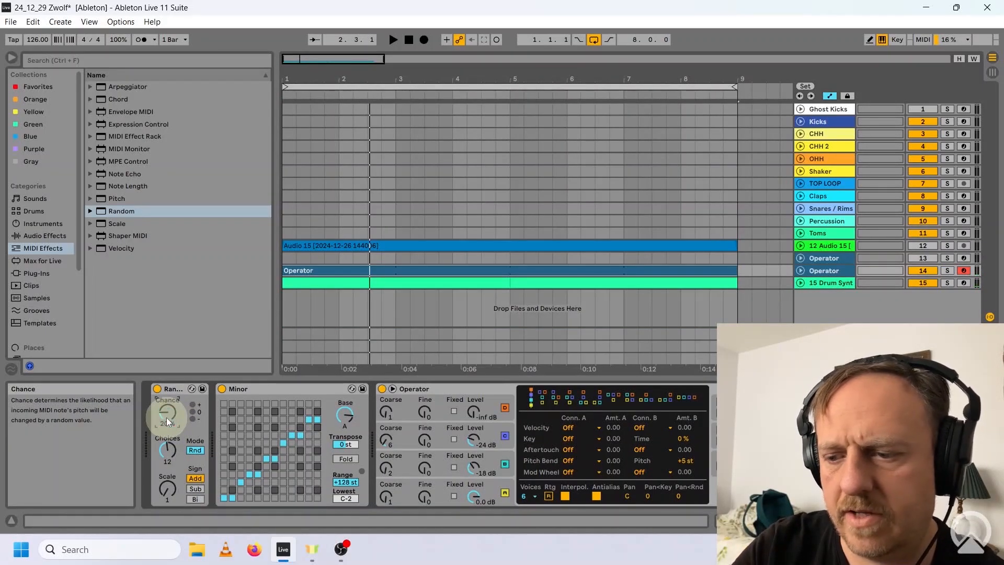
{"action": "key", "text": "space"}
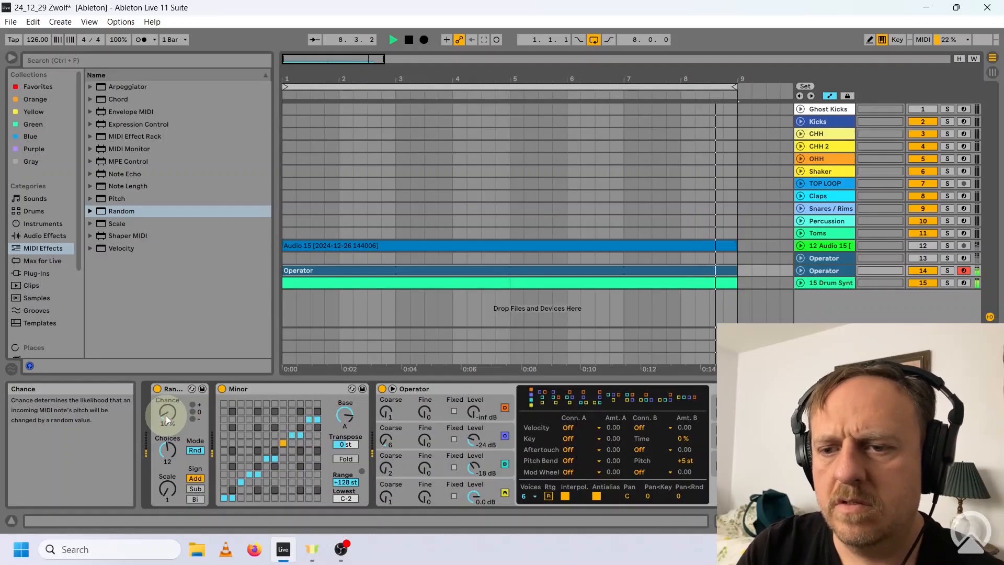
{"action": "left_click", "coordinate": [409, 39]}
Step: Add DS Clap notes on beats 2 and 4 of the Drum Synth clip's bars and play the groove
{"action": "left_click", "coordinate": [564, 283]}
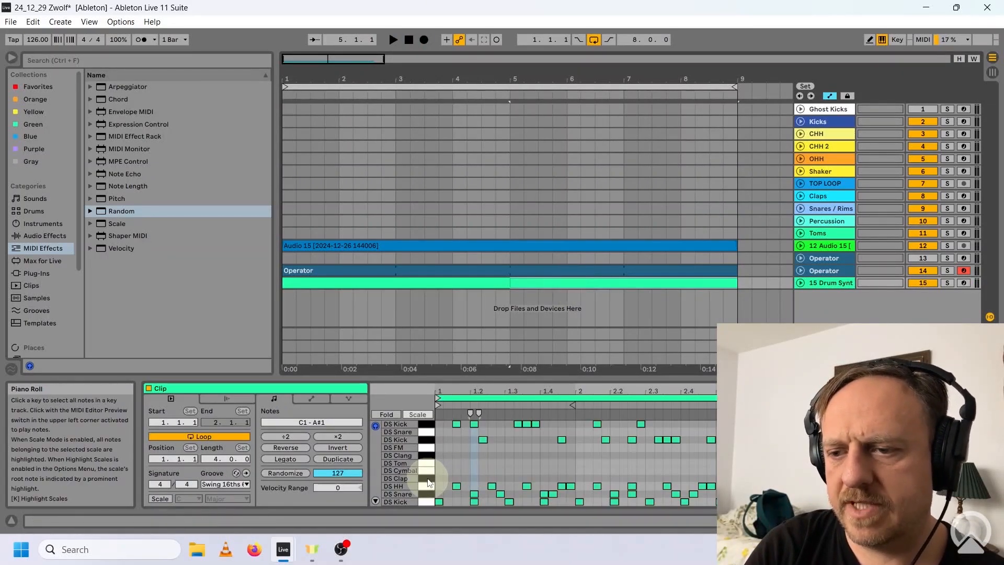
{"action": "left_click", "coordinate": [475, 478]}
{"action": "double_click", "coordinate": [474, 478]}
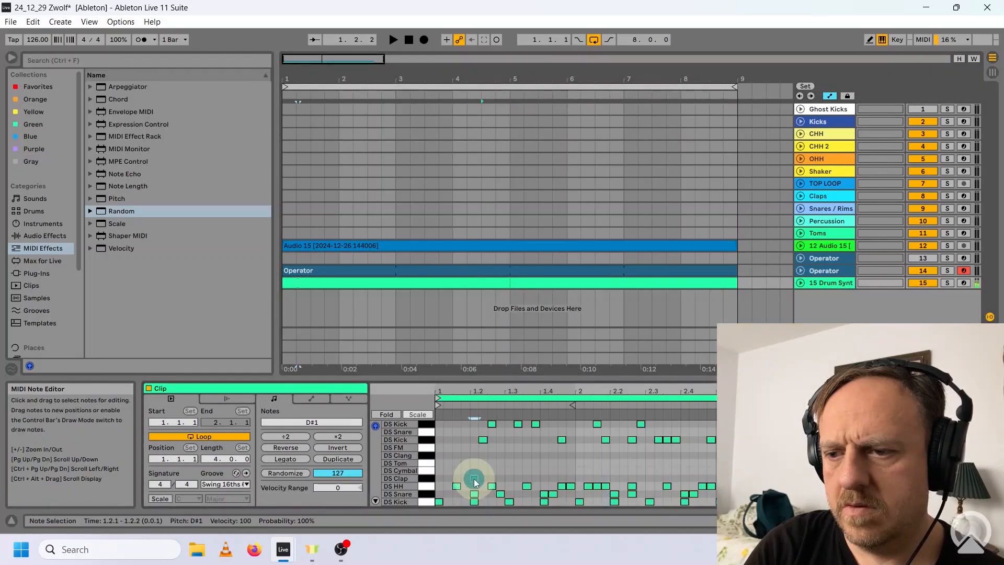
{"action": "left_click", "coordinate": [921, 248]}
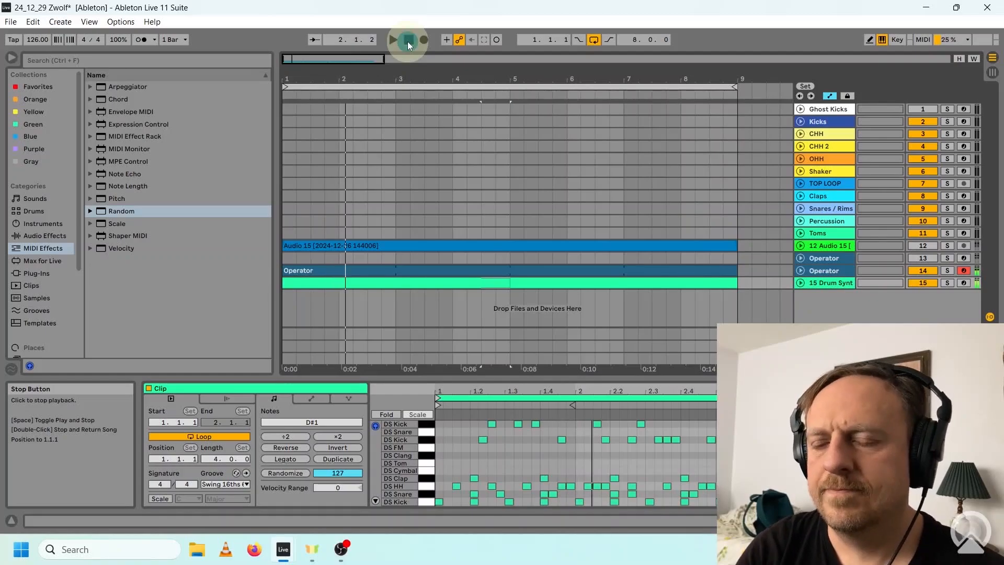
{"action": "left_click", "coordinate": [408, 42]}
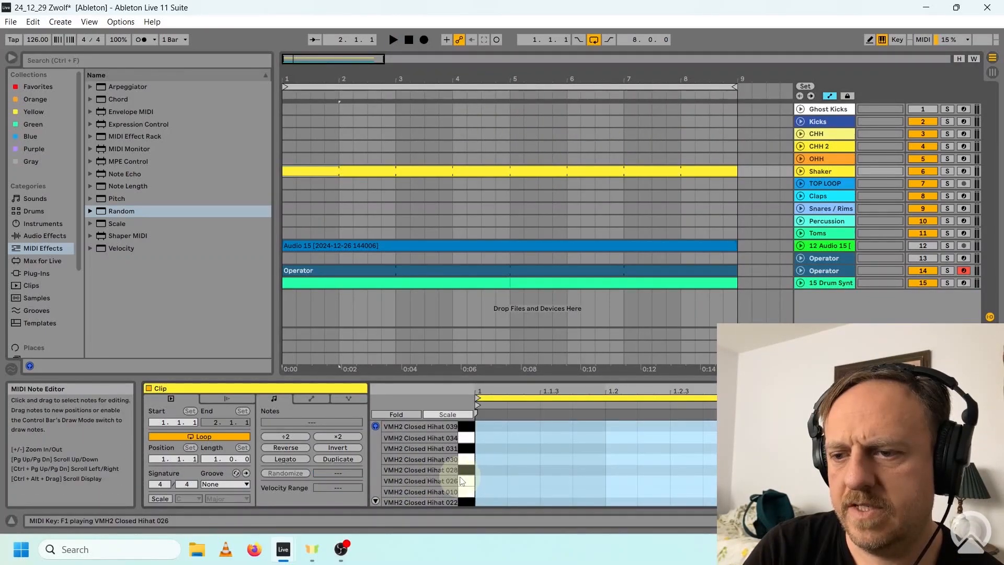
Step: Fill the Shaker track's one-bar loop with sixteenth notes on VMH2 Closed Hihat 030 (G1) and apply a Swing 16ths groove
{"action": "left_click", "coordinate": [490, 464]}
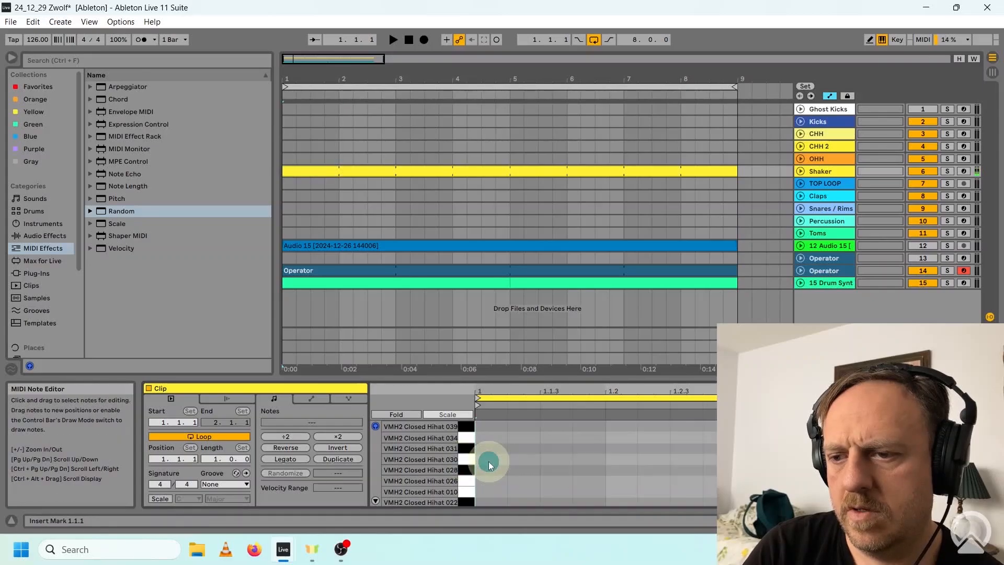
{"action": "double_click", "coordinate": [490, 462]}
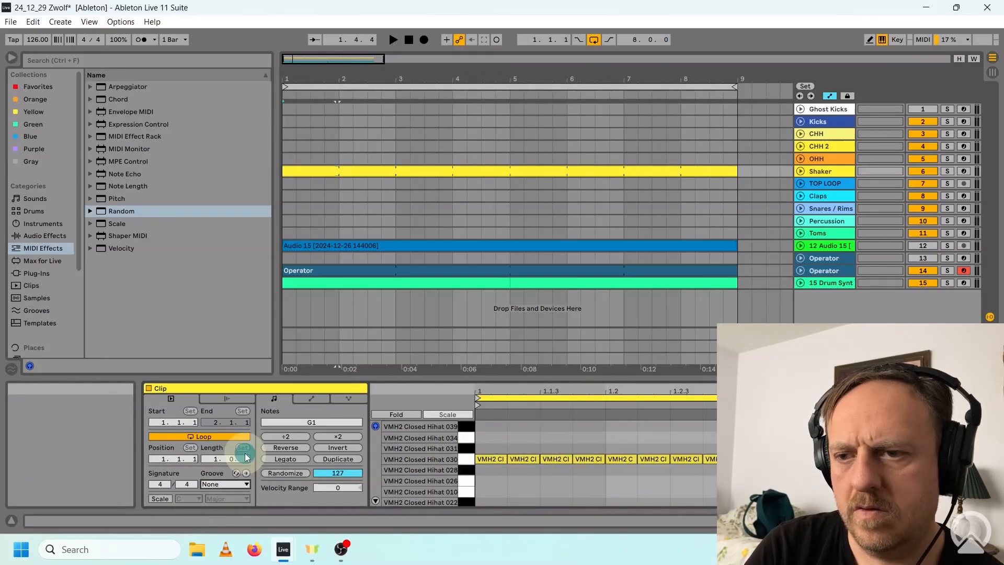
{"action": "key", "text": "space"}
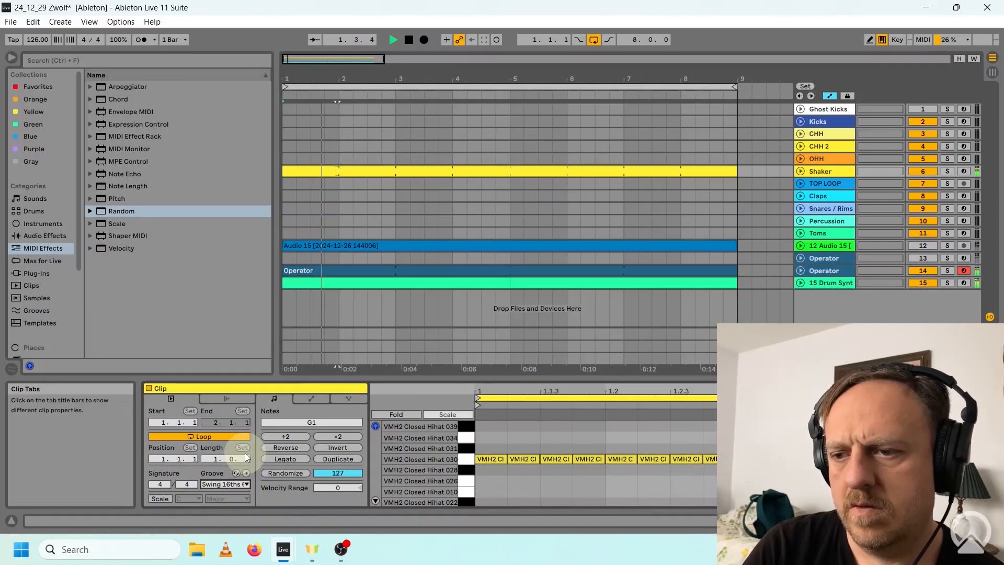
Step: Transpose all the Shaker notes up to A1, VMH2 Closed Hihat 034, while playing the groove
{"action": "left_click", "coordinate": [561, 438]}
{"action": "key", "text": "Up"}
{"action": "key", "text": "space"}
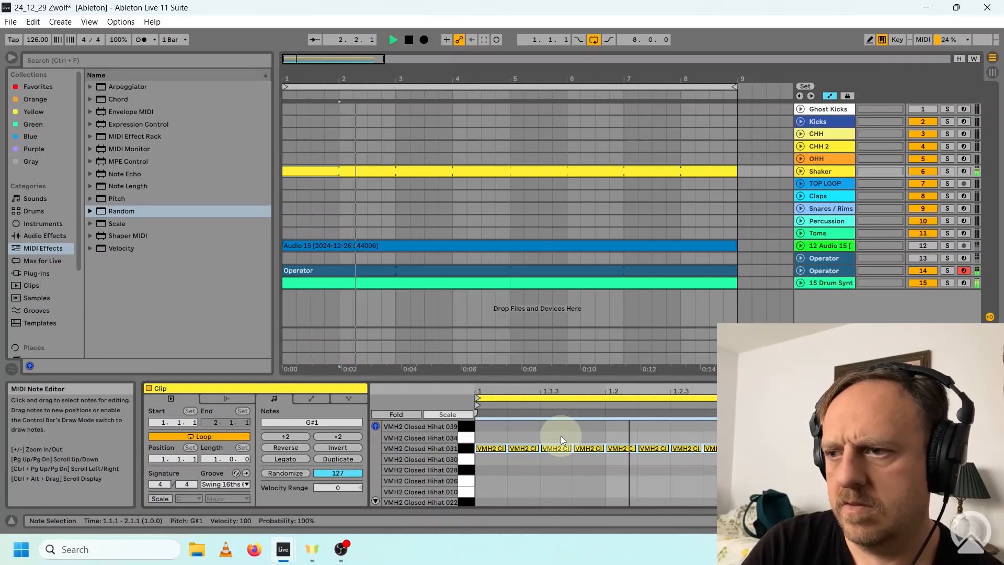
{"action": "key", "text": "Up"}
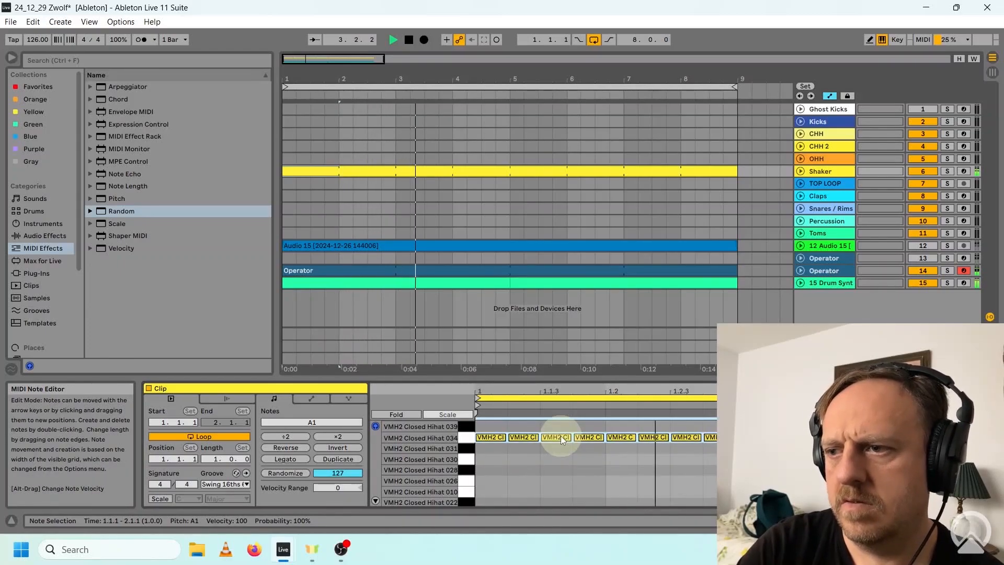
{"action": "key", "text": "space"}
Step: Switch the Shaker's VMH2 Closed Hihat 034 sample to Classic mode and set its attack to 44.7 ms with the track soloed
{"action": "left_click", "coordinate": [800, 171]}
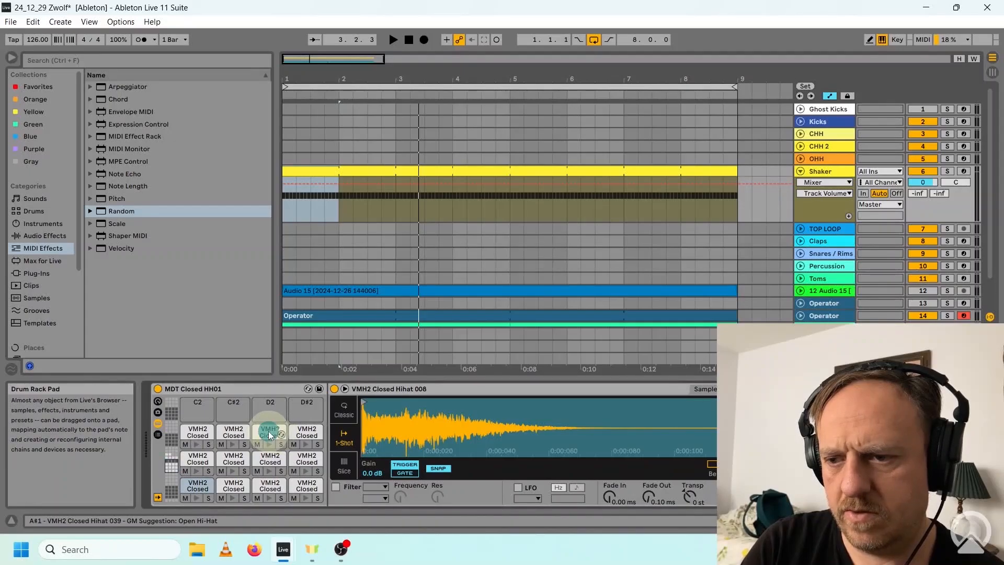
{"action": "left_click", "coordinate": [238, 432]}
{"action": "left_click_drag", "start_coordinate": [610, 496], "coordinate": [609, 517]}
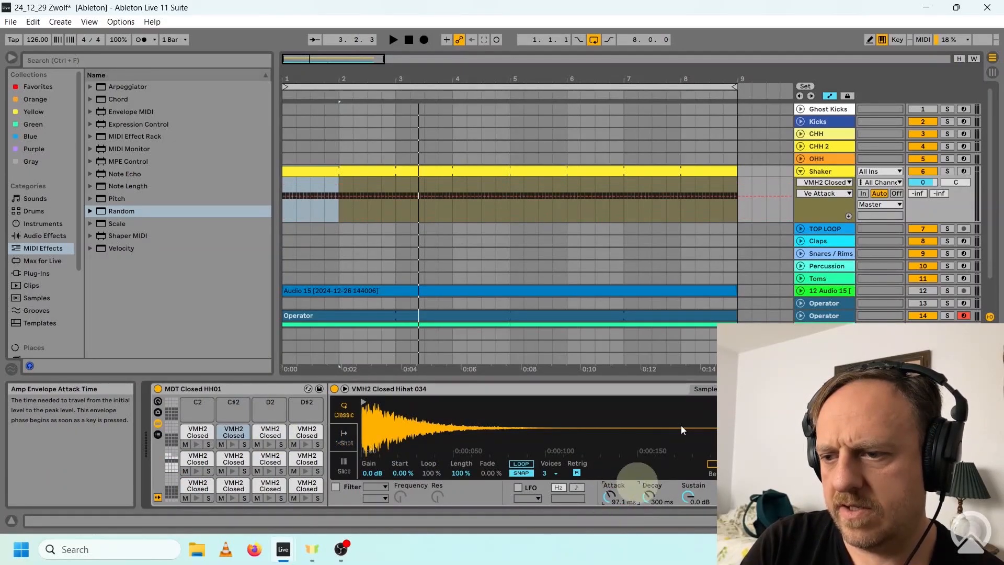
{"action": "key", "text": "space"}
{"action": "left_click", "coordinate": [948, 171]}
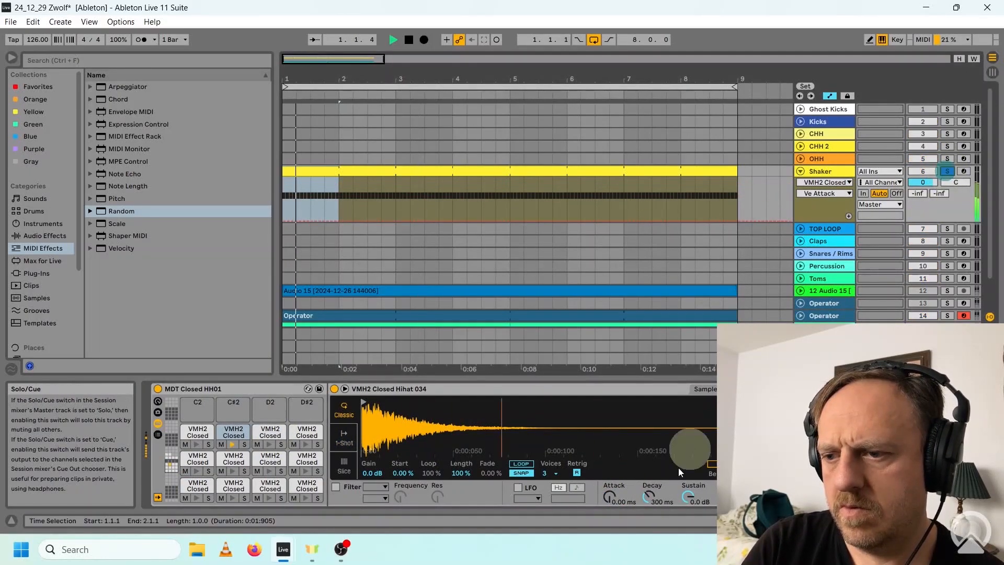
{"action": "left_click_drag", "start_coordinate": [601, 495], "coordinate": [613, 495]}
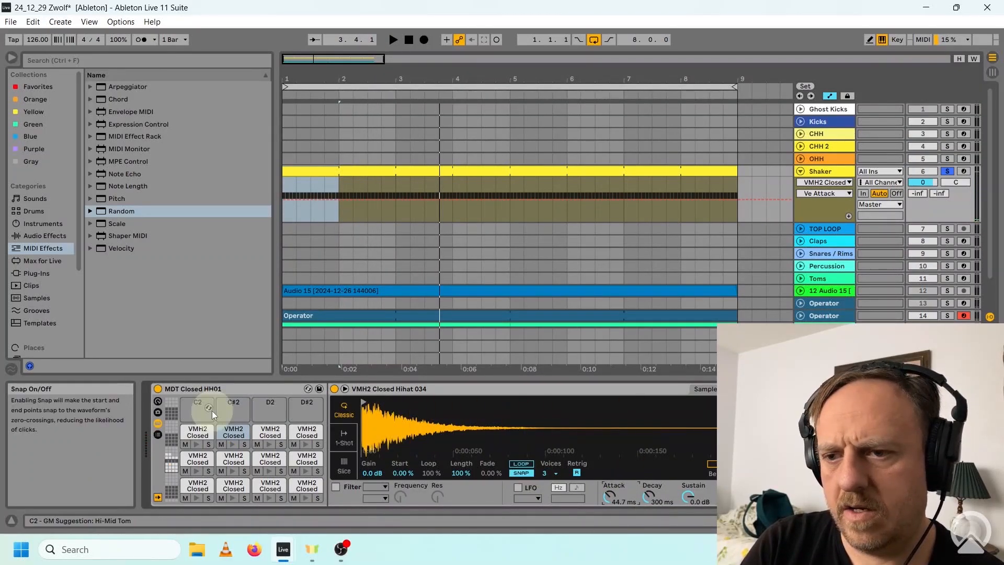
Step: Set the Velocity Range of the Shaker notes to -30 and play the soloed pattern
{"action": "key", "text": "shift+Tab"}
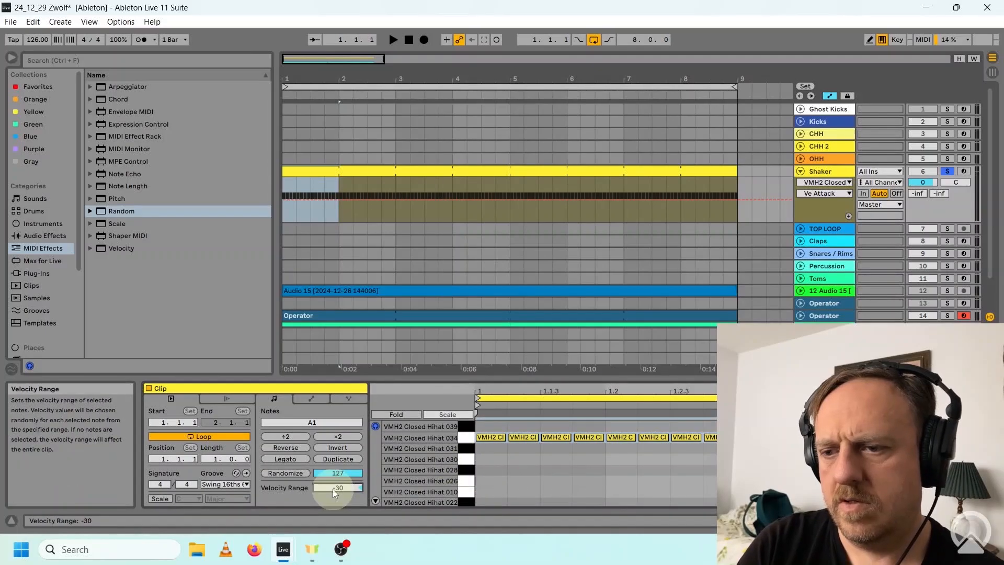
{"action": "left_click_drag", "start_coordinate": [333, 488], "coordinate": [334, 493]}
{"action": "key", "text": "space"}
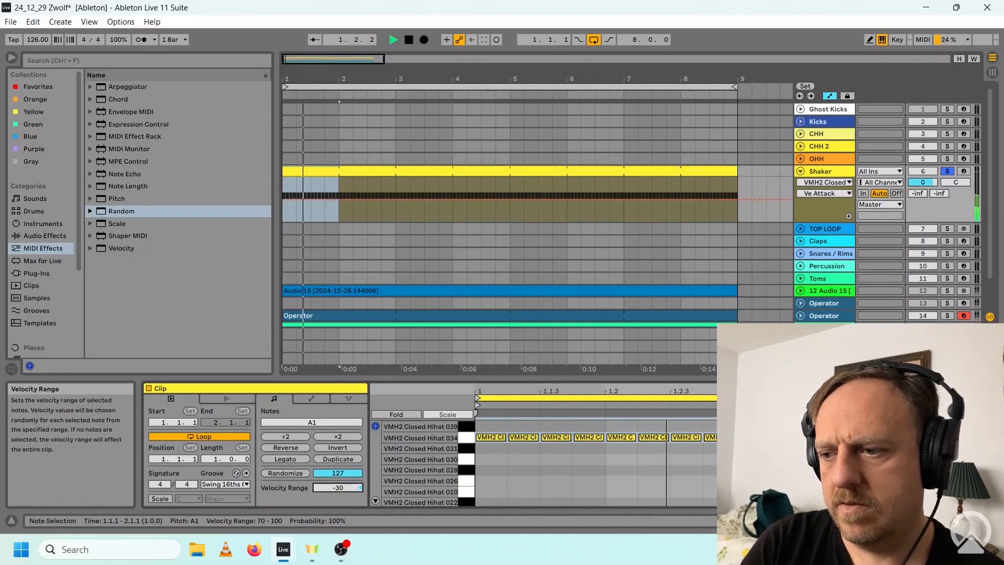
{"action": "key", "text": "space"}
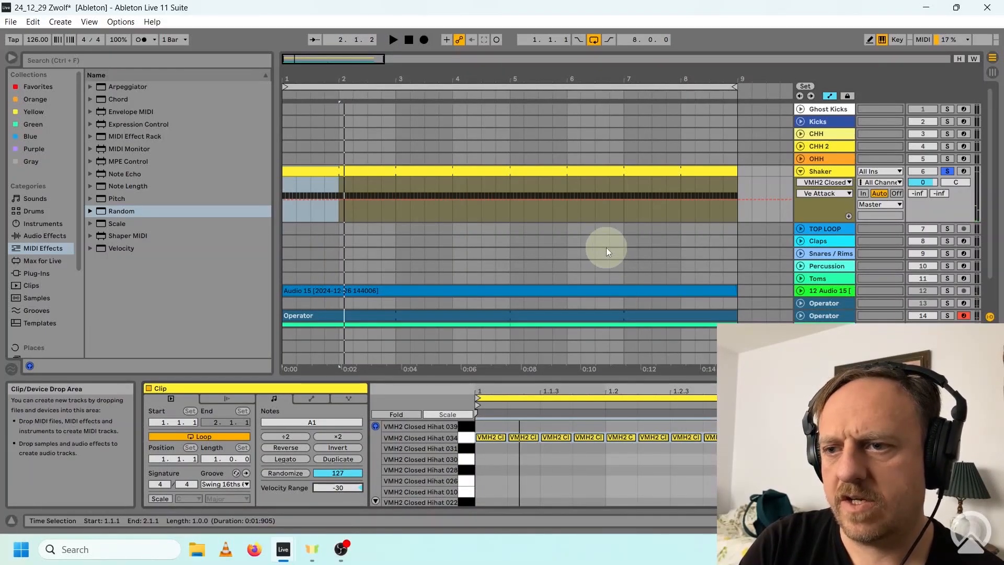
Step: Create an eight-bar Ghost Kicks clip with an F3 kick note on every beat, duplicating its one-beat loop to one bar
{"action": "left_click_drag", "start_coordinate": [285, 108], "coordinate": [736, 108]}
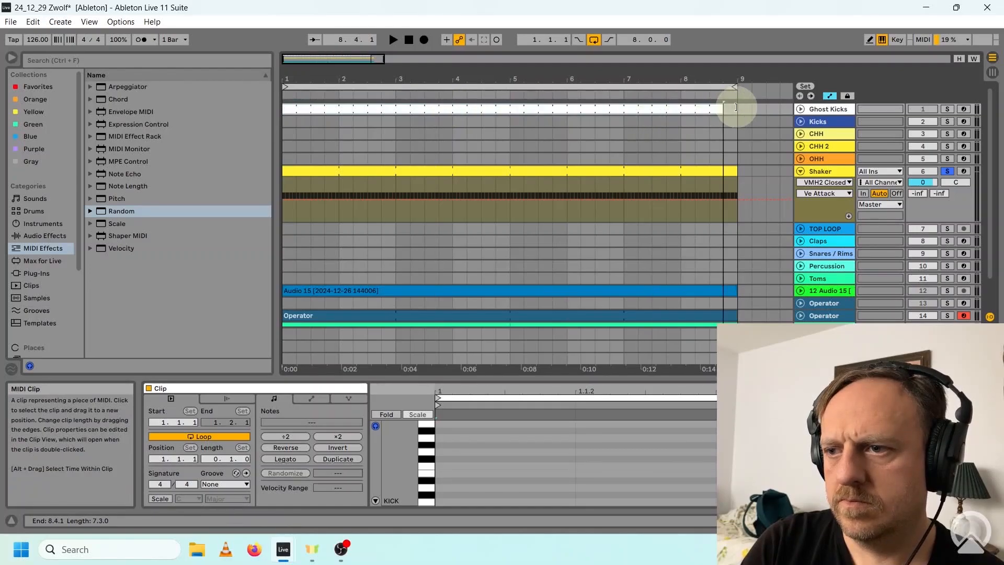
{"action": "left_click", "coordinate": [528, 465]}
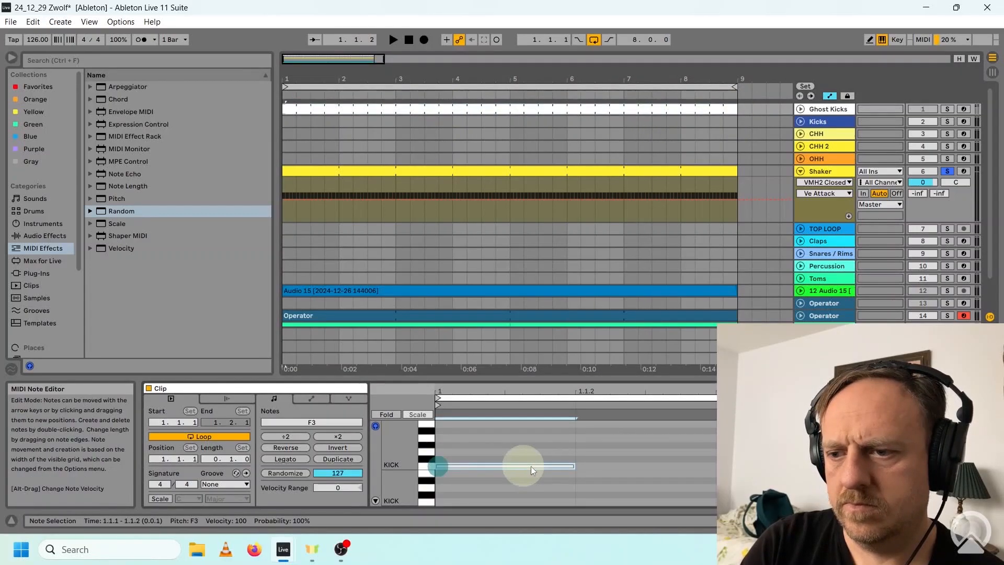
{"action": "left_click", "coordinate": [334, 458]}
{"action": "left_click", "coordinate": [334, 458]}
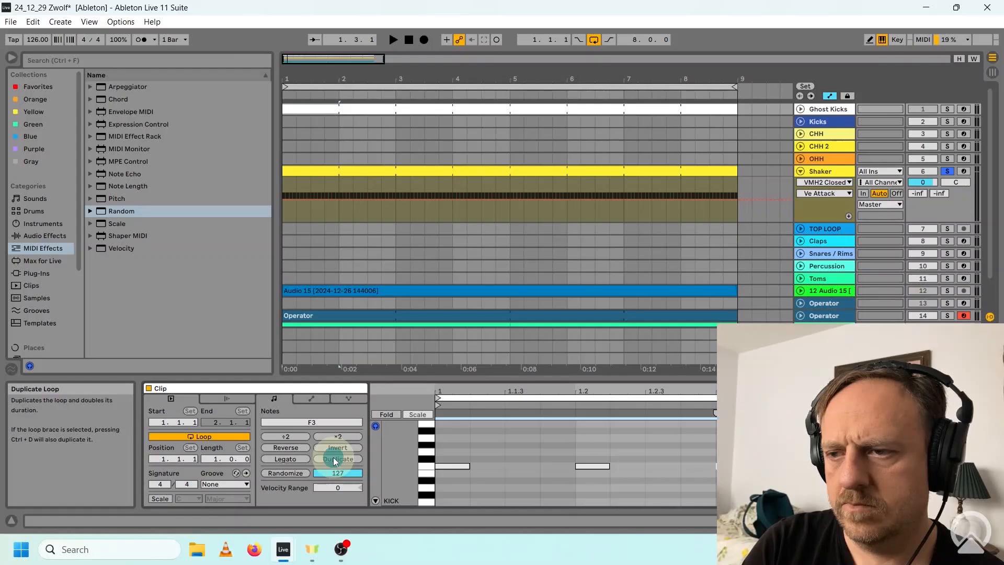
Step: Add a Compressor to the Shaker track and adjust its threshold while the track plays soloed
{"action": "left_click", "coordinate": [591, 171]}
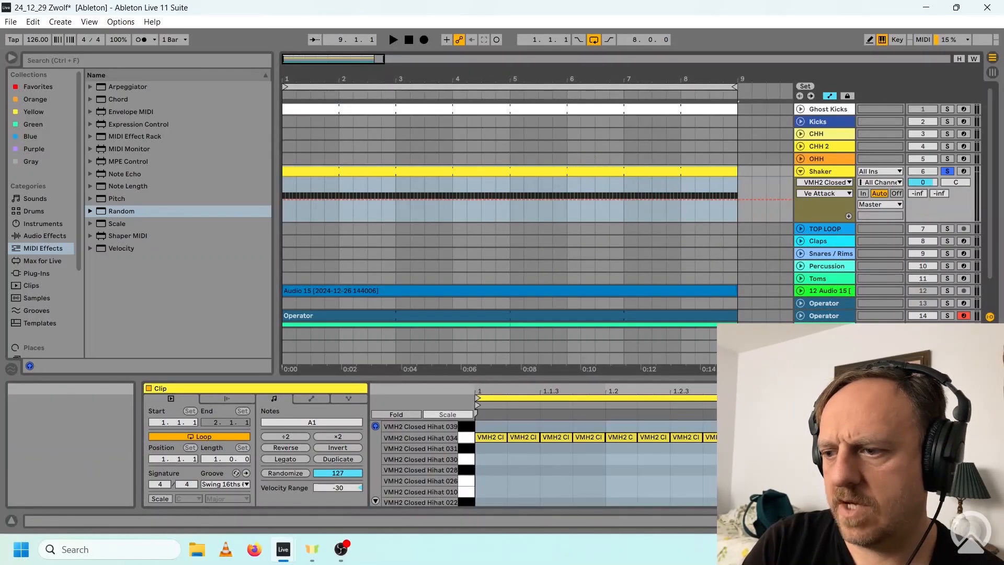
{"action": "left_click", "coordinate": [457, 386]}
{"action": "left_click", "coordinate": [93, 212]}
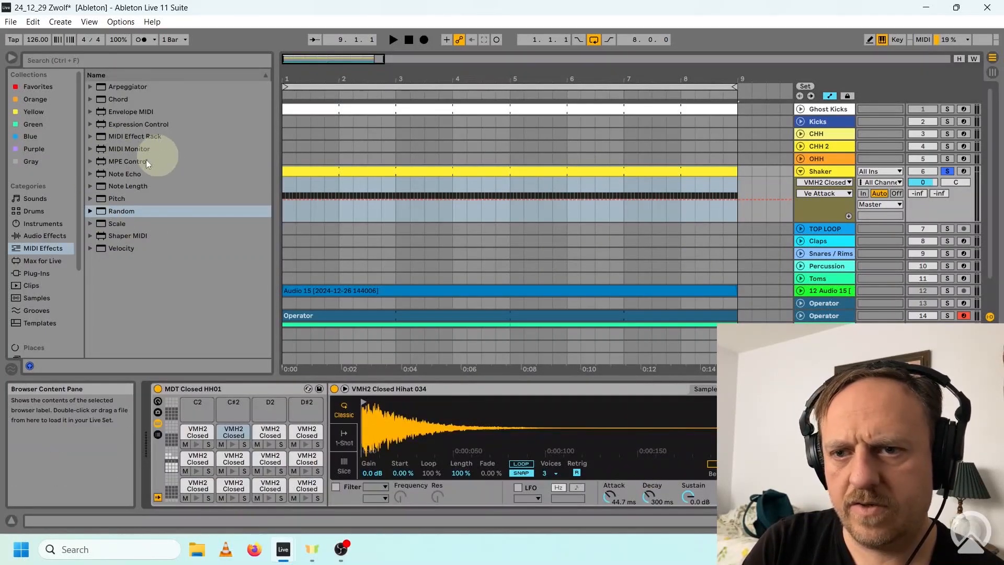
{"action": "left_click", "coordinate": [49, 235]}
{"action": "key", "text": "space"}
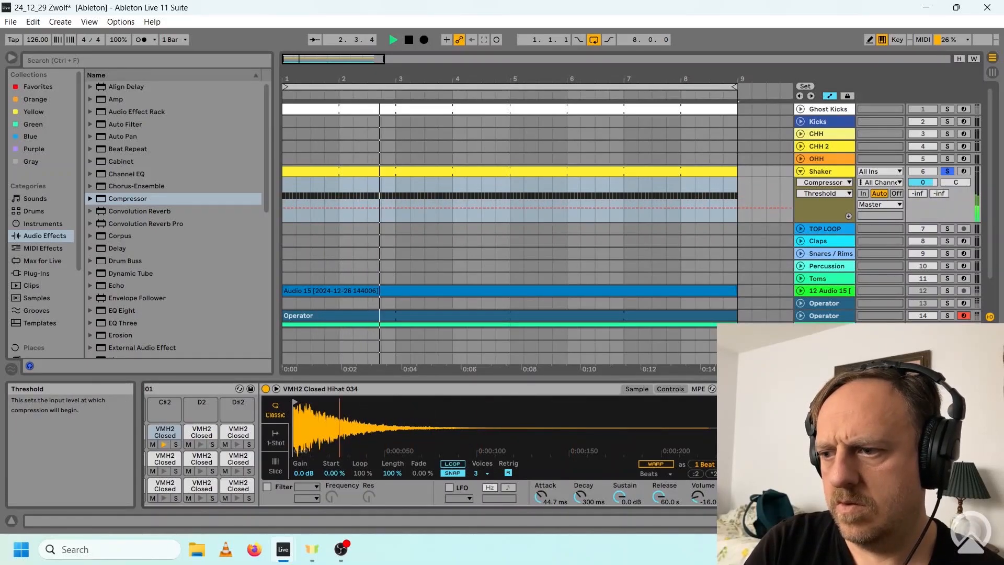
Step: Play the compressed Shaker unsoloed with the full groove, stop playback and solo its track again
{"action": "left_click", "coordinate": [947, 172]}
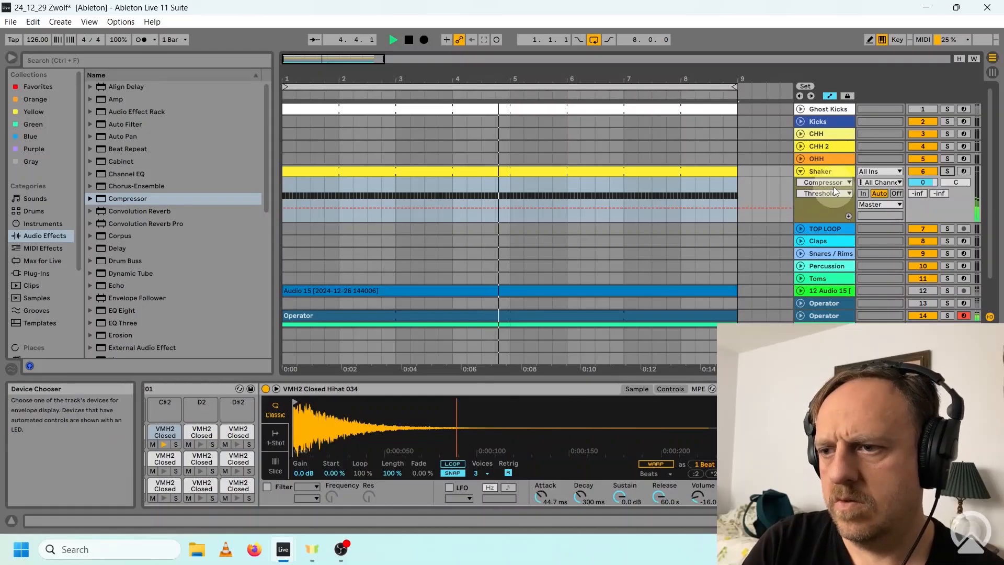
{"action": "left_click", "coordinate": [809, 172]}
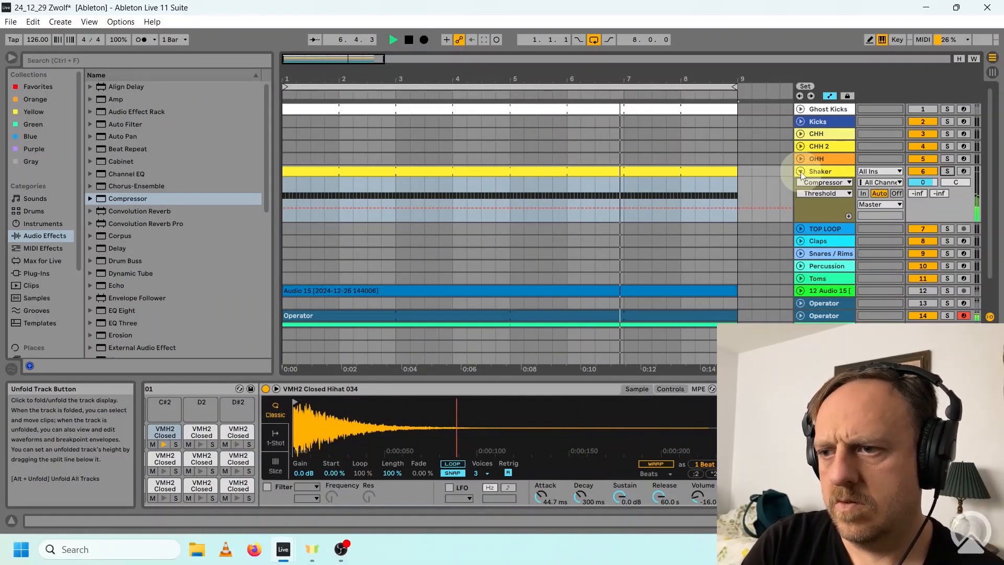
{"action": "scroll", "coordinate": [776, 215], "scroll_direction": "down", "scroll_amount": 2}
{"action": "left_click", "coordinate": [614, 135]}
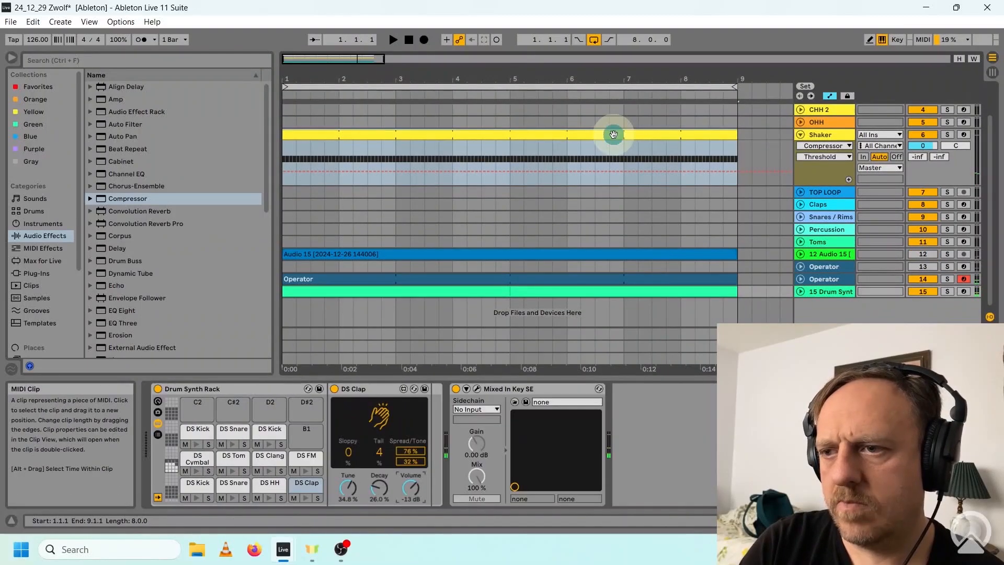
{"action": "key", "text": "space"}
{"action": "left_click", "coordinate": [947, 134]}
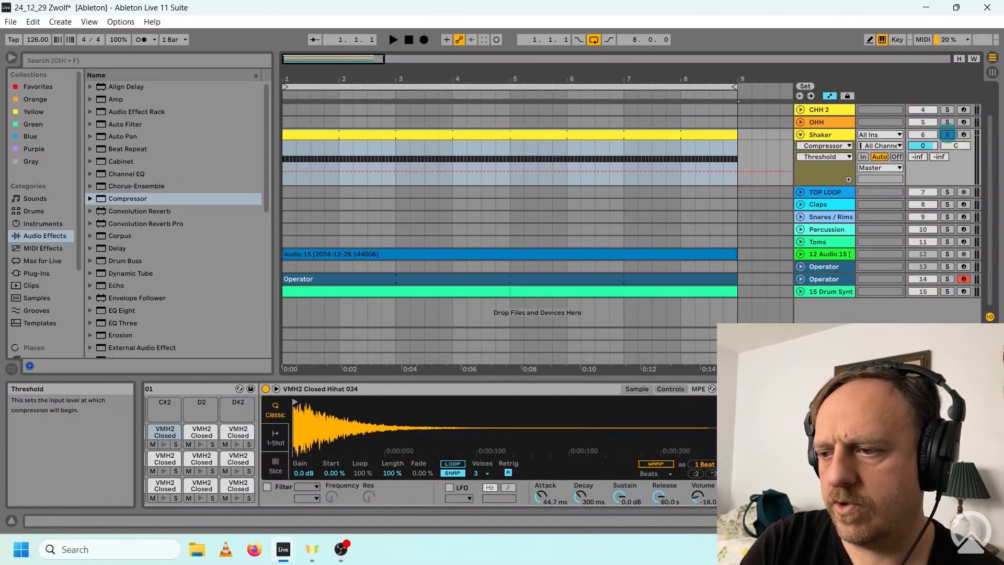
Step: Add a Vocoder after the Compressor on the soloed Shaker track, adjust its release time and compare the sound with it off and on
{"action": "key", "text": "space"}
{"action": "scroll", "coordinate": [129, 309], "scroll_direction": "down", "scroll_amount": 10}
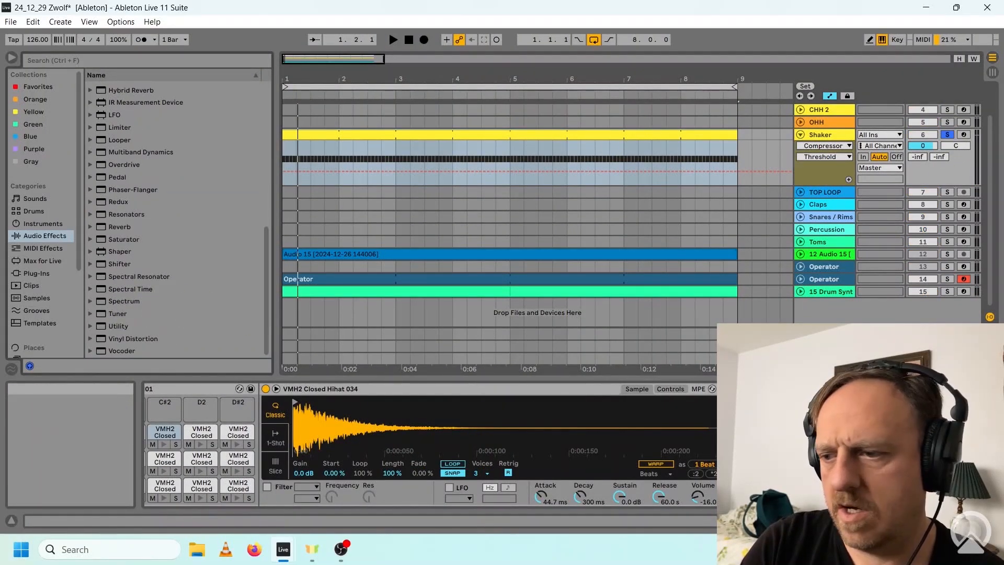
{"action": "left_click", "coordinate": [130, 349]}
{"action": "double_click", "coordinate": [131, 350]}
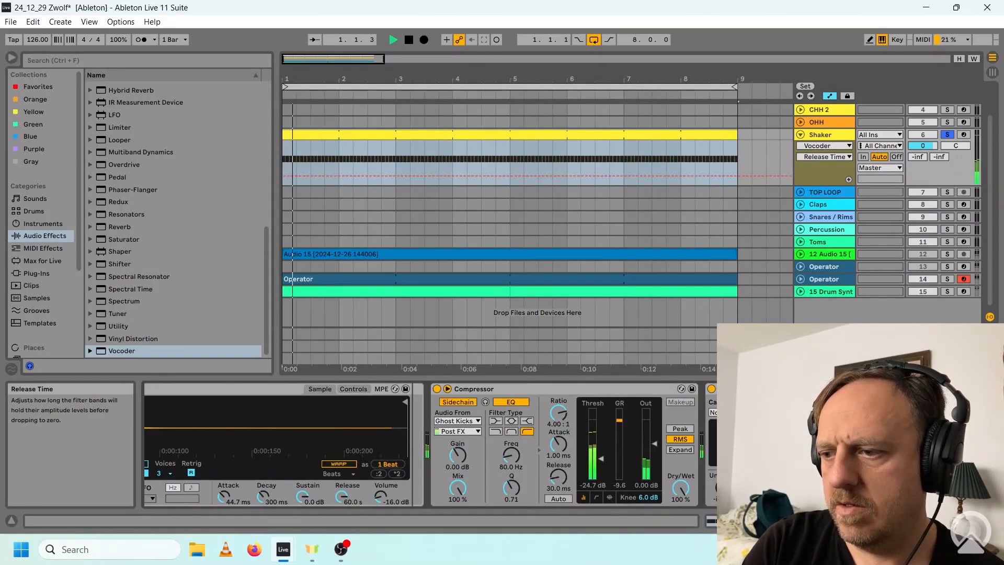
{"action": "left_click", "coordinate": [711, 390]}
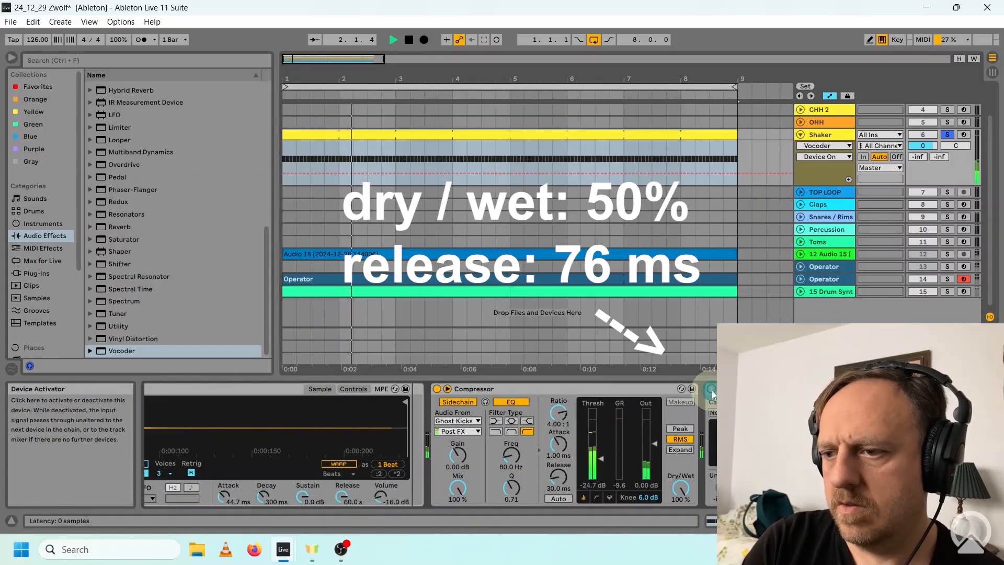
{"action": "left_click", "coordinate": [711, 391]}
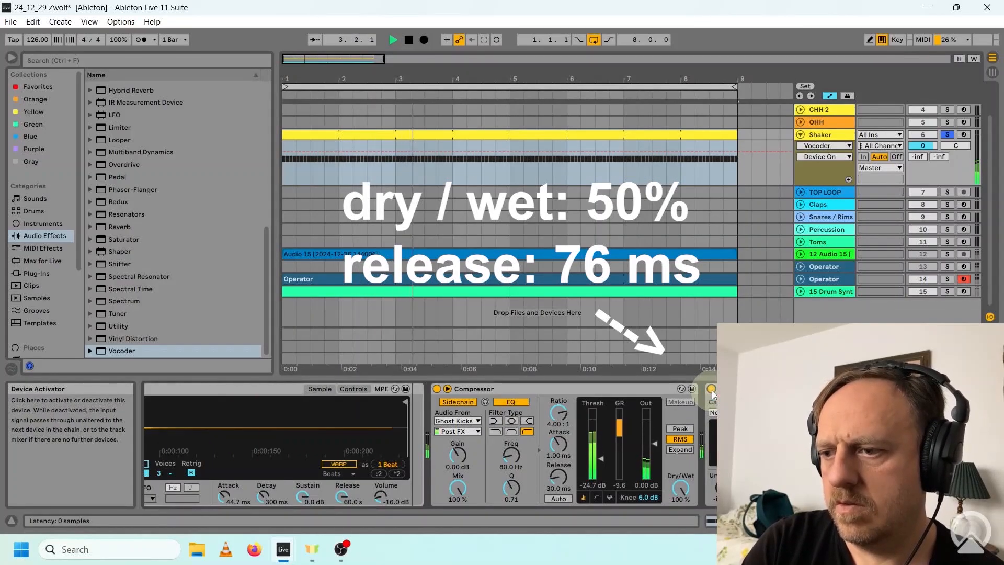
Step: Set the Shaker Compressor's output gain to 4.95 dB and play the track, bypassing the Vocoder to compare levels
{"action": "key", "text": "space"}
{"action": "left_click_drag", "start_coordinate": [655, 444], "coordinate": [654, 438]}
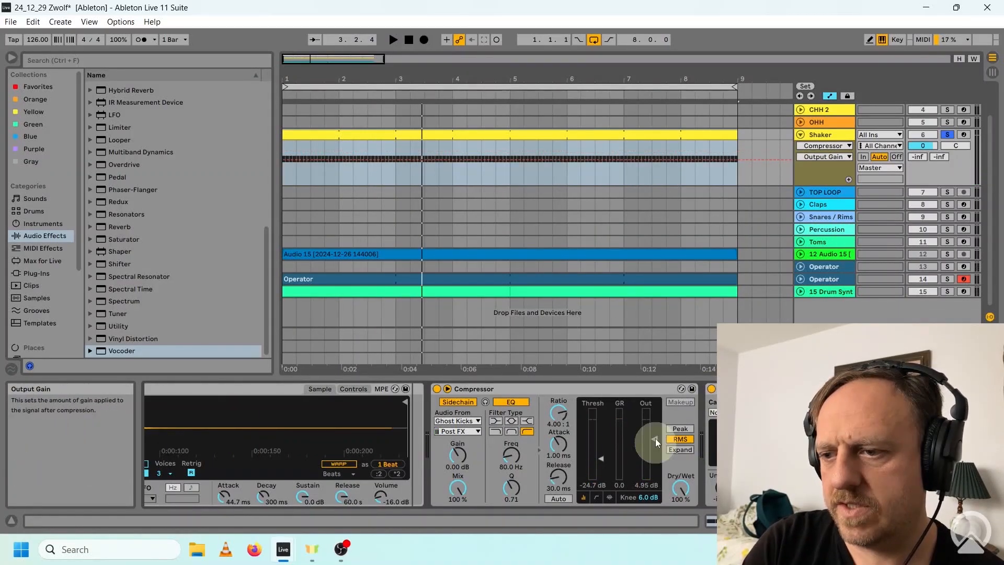
{"action": "key", "text": "space"}
{"action": "left_click", "coordinate": [711, 390]}
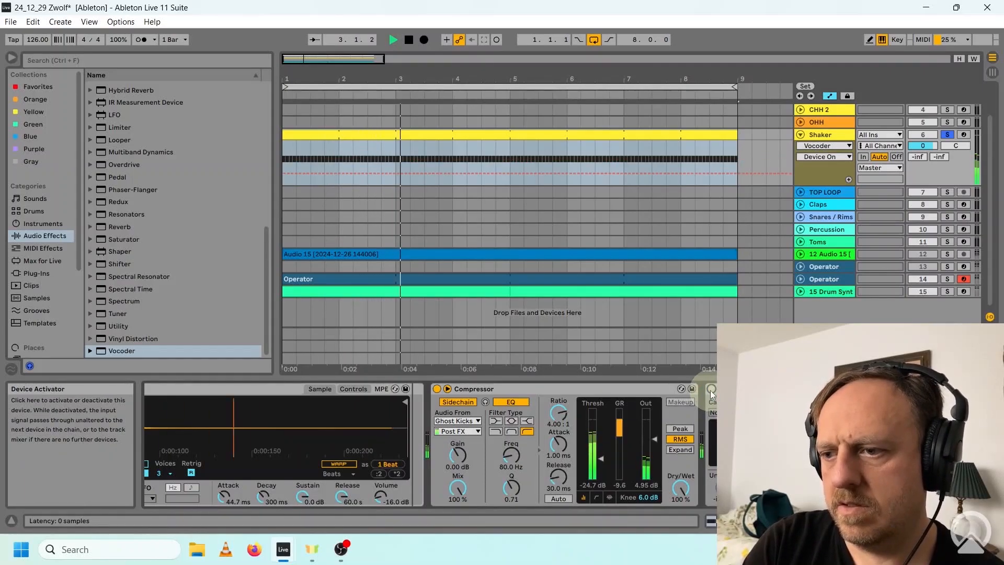
Step: Play the unsoloed Shaker with the full groove and set its sampler's release to 50.9 ms and volume to -12.0 dB
{"action": "left_click", "coordinate": [948, 134]}
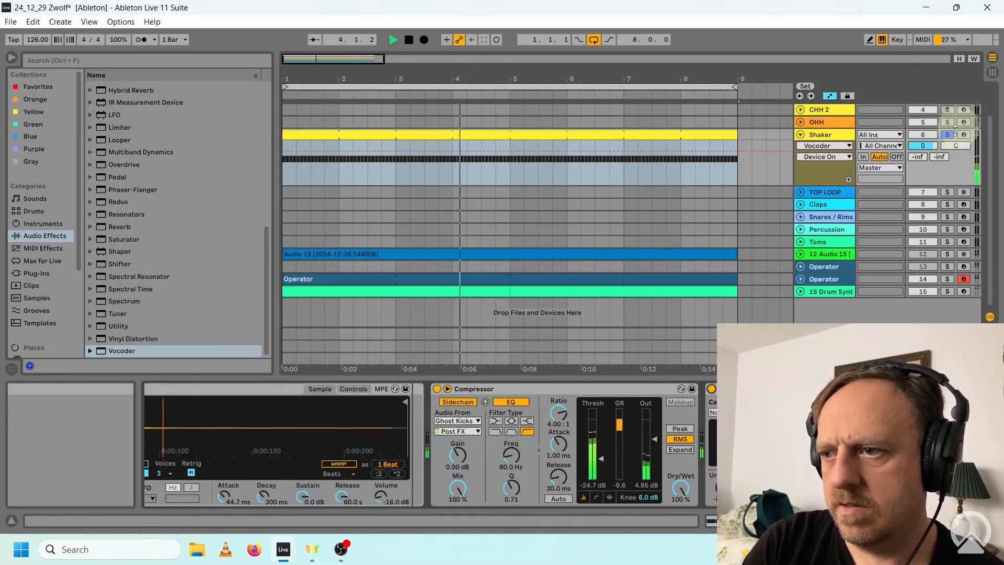
{"action": "left_click", "coordinate": [800, 135]}
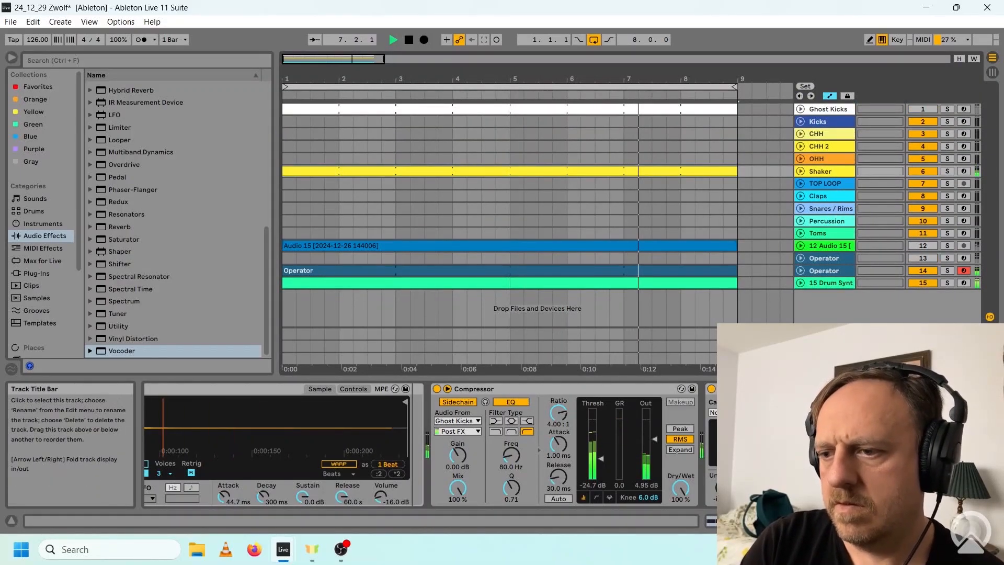
{"action": "left_click", "coordinate": [949, 171]}
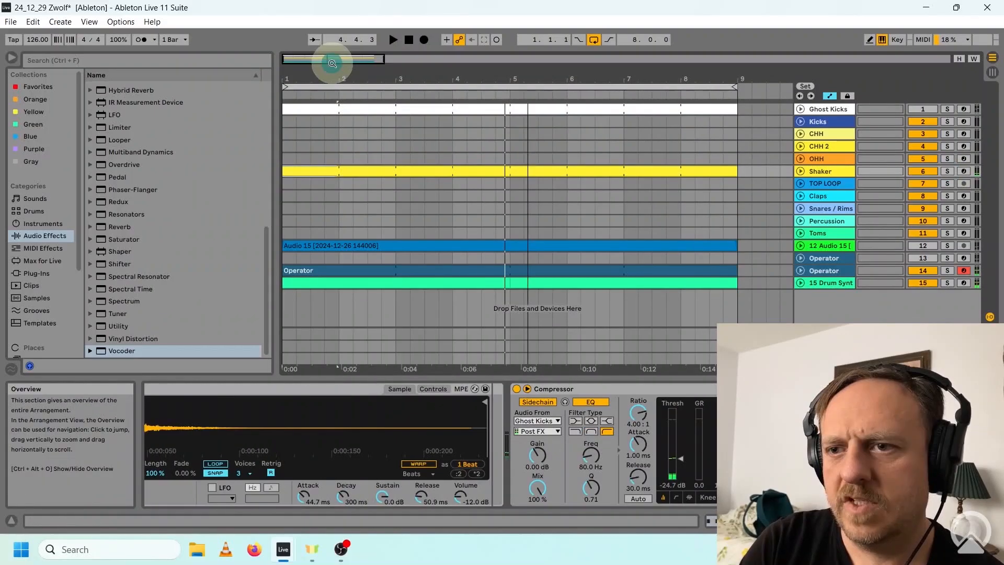
Step: Play the full groove and compare it with the Shaker track muted and unmuted
{"action": "left_click_drag", "start_coordinate": [333, 64], "coordinate": [331, 61]}
{"action": "left_click", "coordinate": [922, 173]}
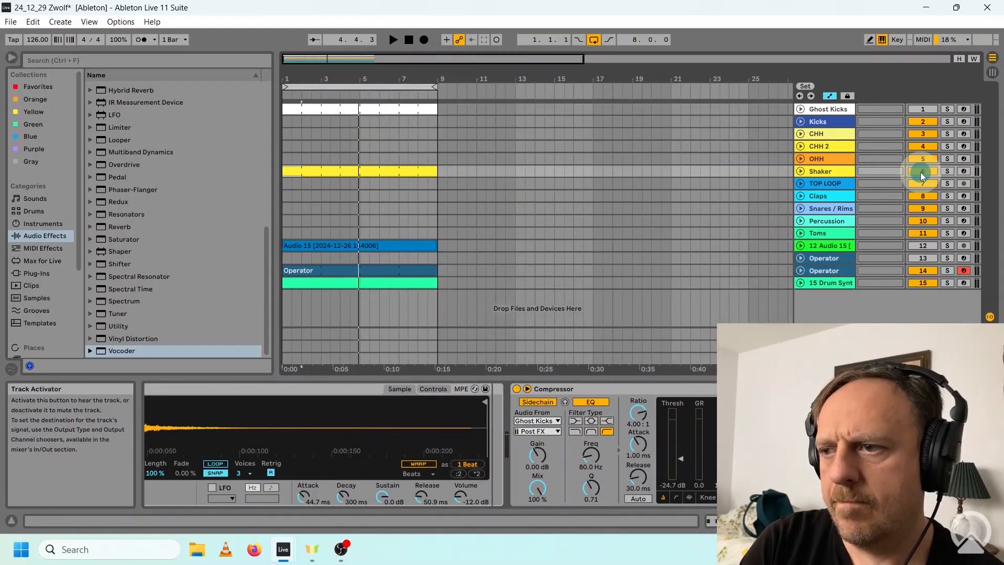
{"action": "key", "text": "space"}
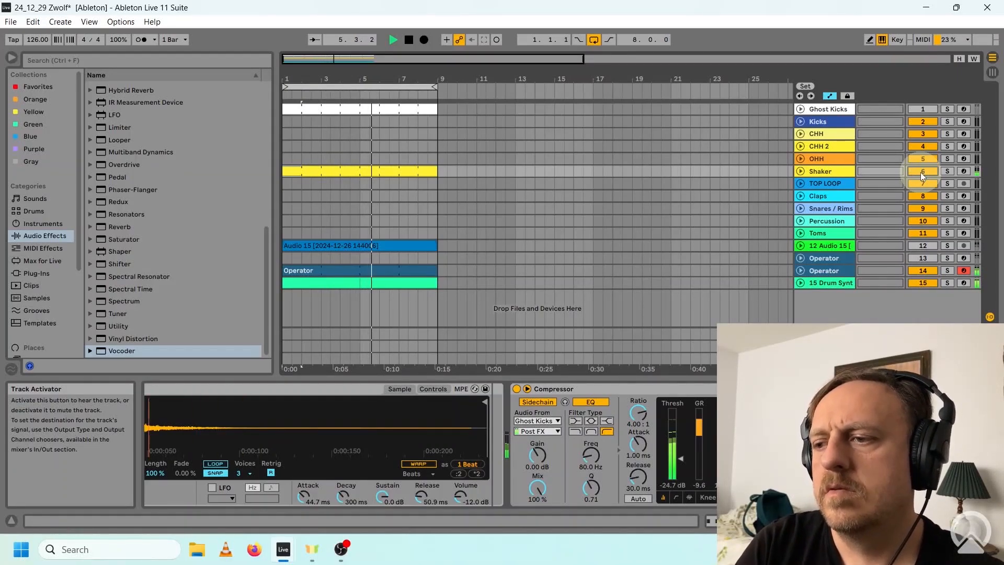
{"action": "left_click", "coordinate": [920, 172]}
{"action": "left_click", "coordinate": [650, 280]}
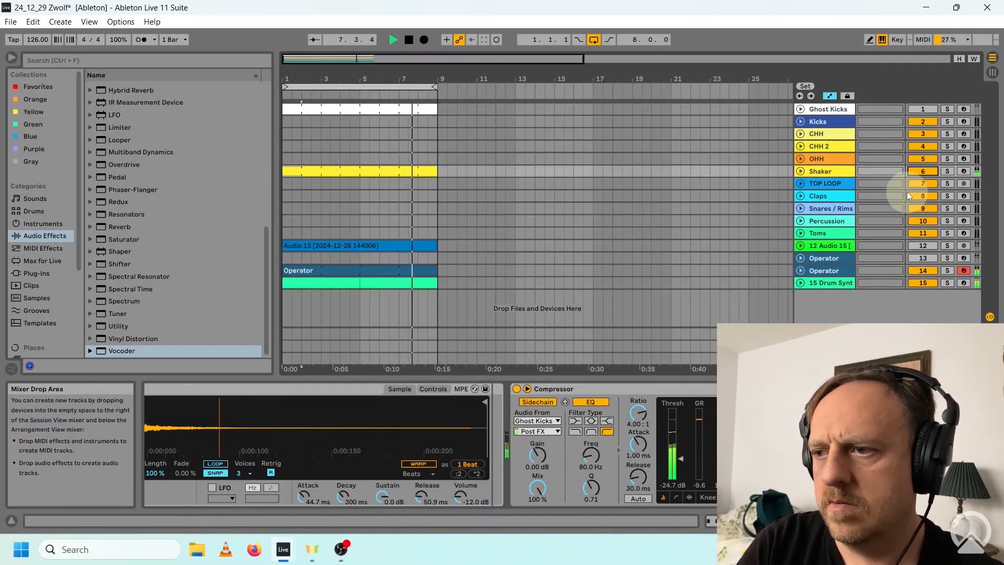
Step: Set the Shaker track volume to -2.0 dB during playback, stop playback and fold the track
{"action": "left_click", "coordinate": [801, 172]}
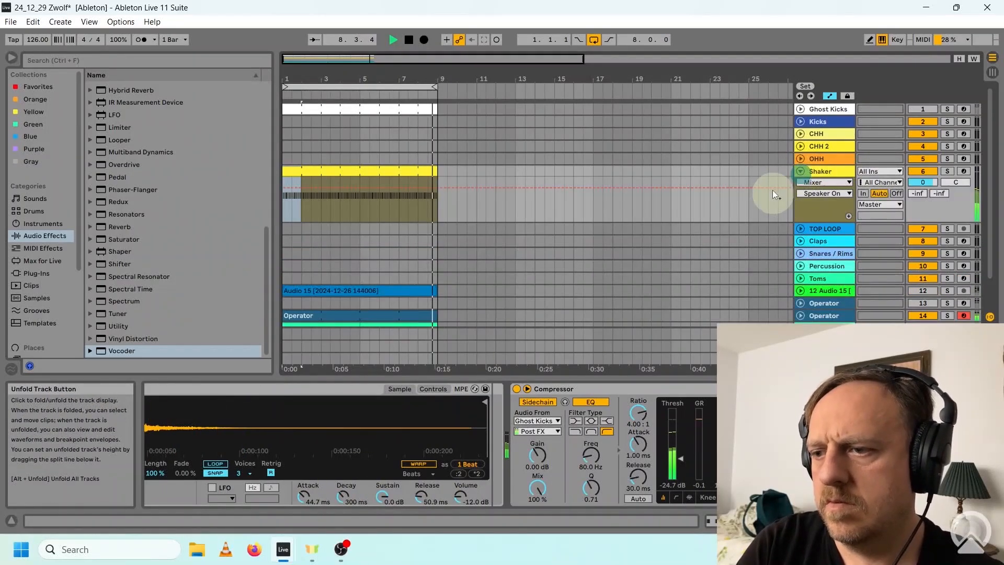
{"action": "left_click", "coordinate": [924, 183]}
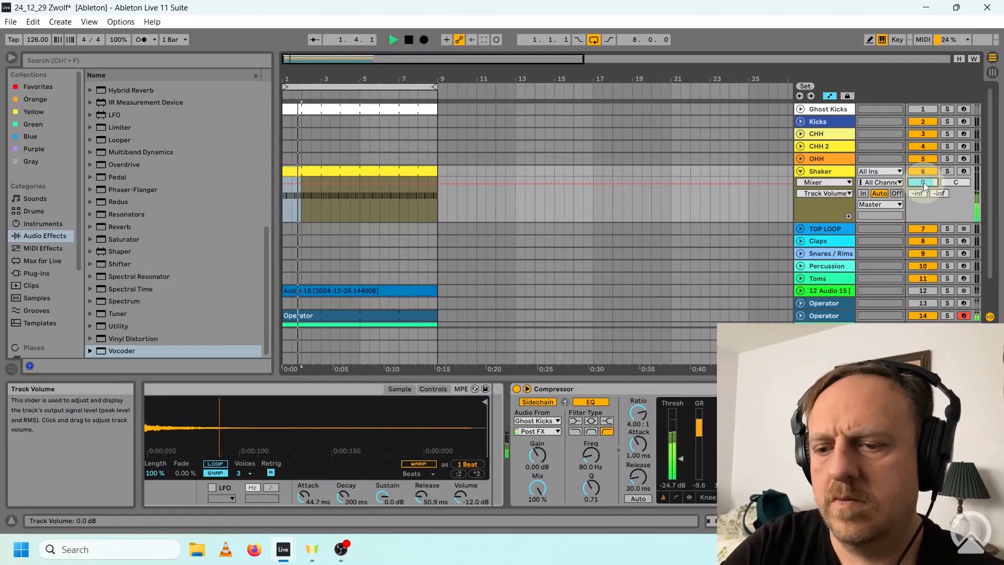
{"action": "type", "text": "-3"}
{"action": "key", "text": "Return"}
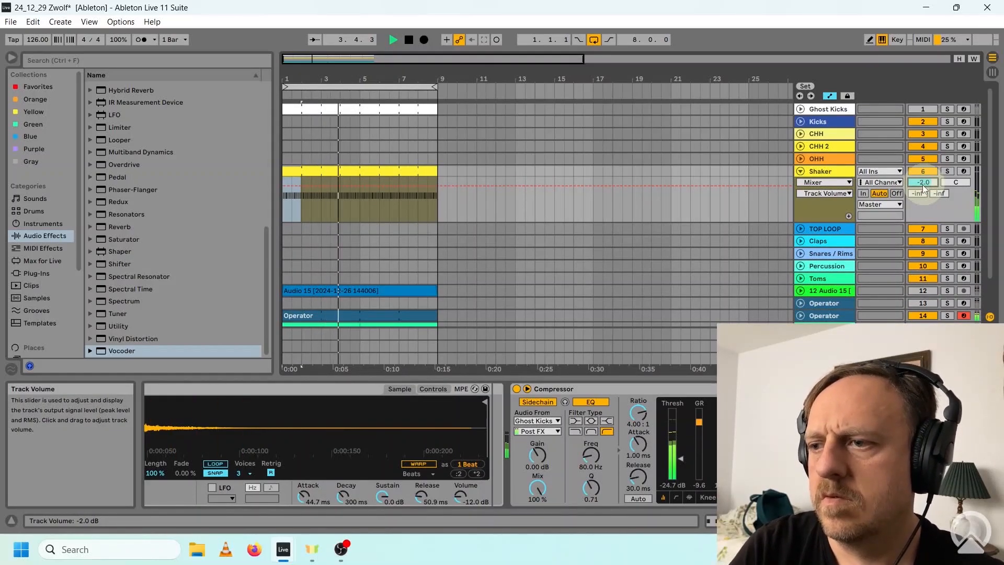
{"action": "left_click_drag", "start_coordinate": [924, 183], "coordinate": [924, 178]}
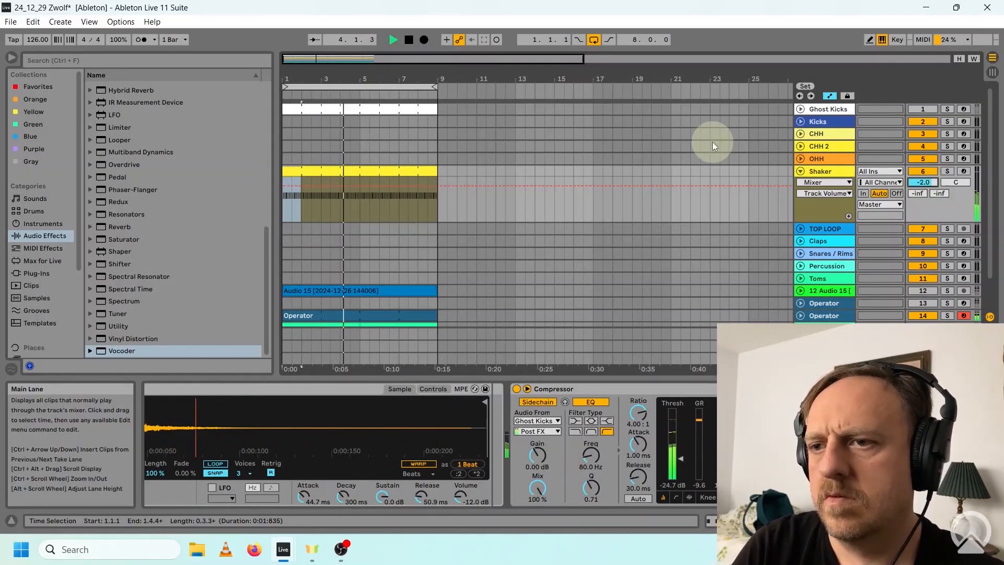
{"action": "left_click", "coordinate": [409, 40]}
{"action": "left_click", "coordinate": [798, 172]}
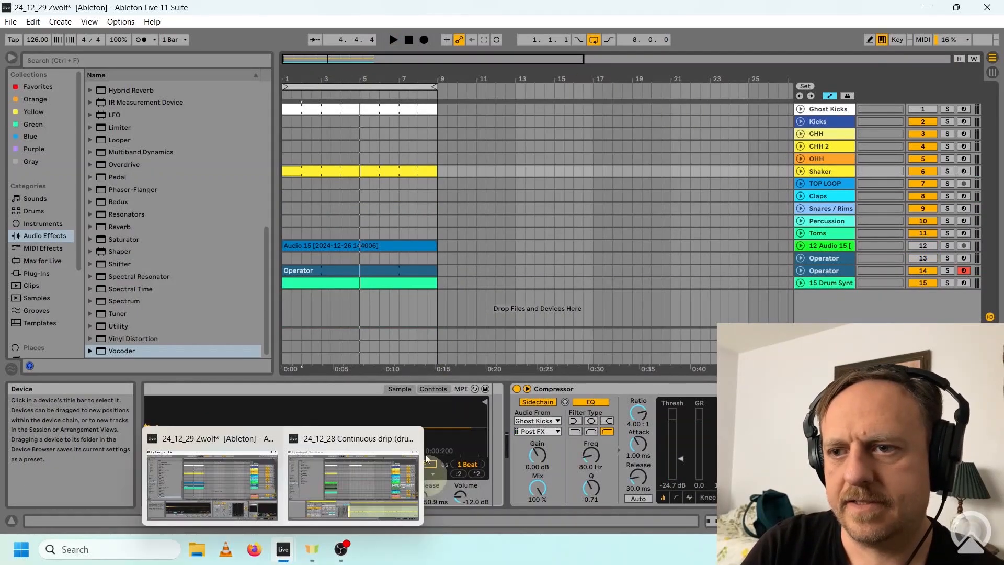
{"action": "left_click", "coordinate": [453, 194]}
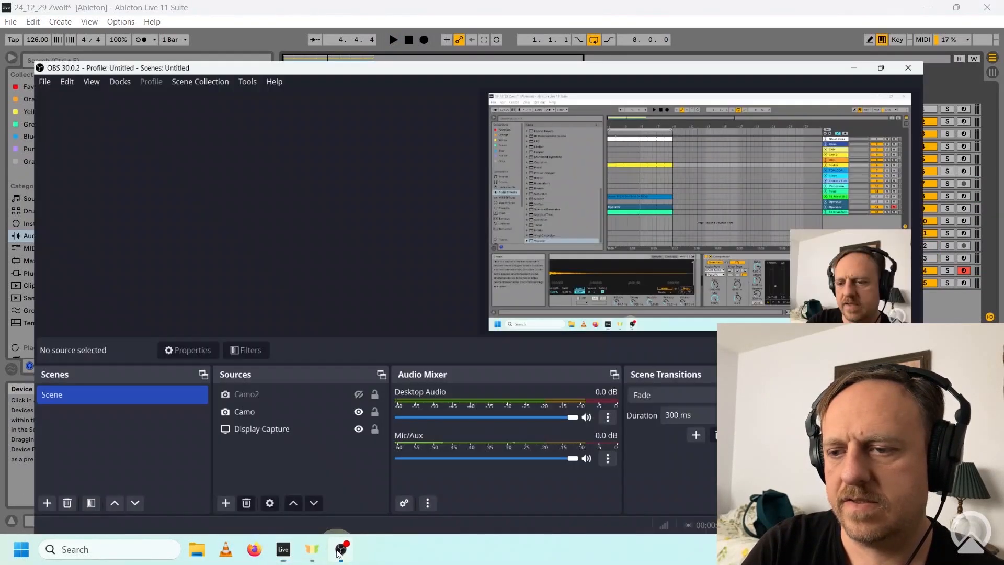
{"action": "left_click", "coordinate": [341, 259]}
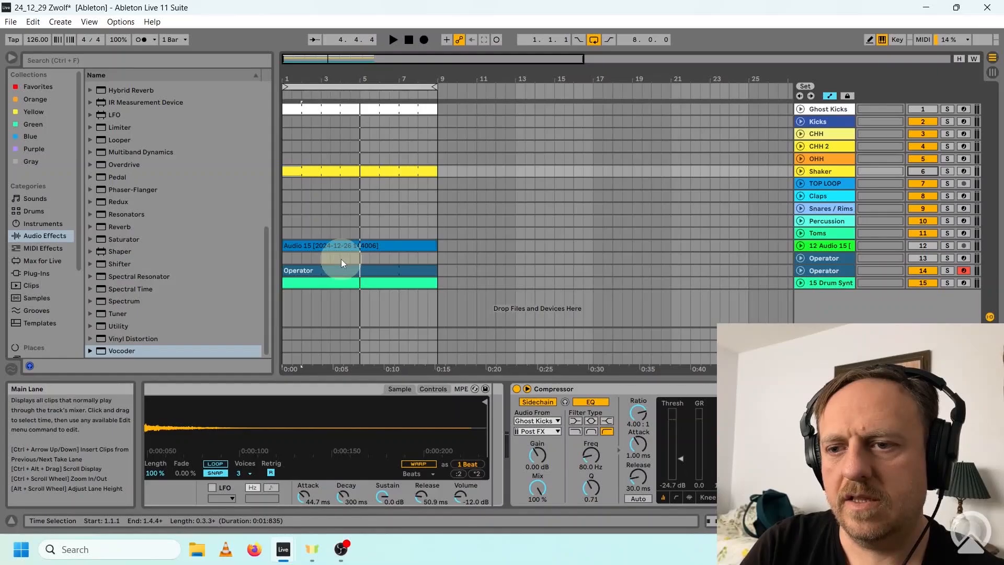
Step: Audition the A, C and F texture samples in the Samplephonics Complex Textures folder of 707 Samples against the soloed Operator bassline
{"action": "left_click", "coordinate": [90, 87]}
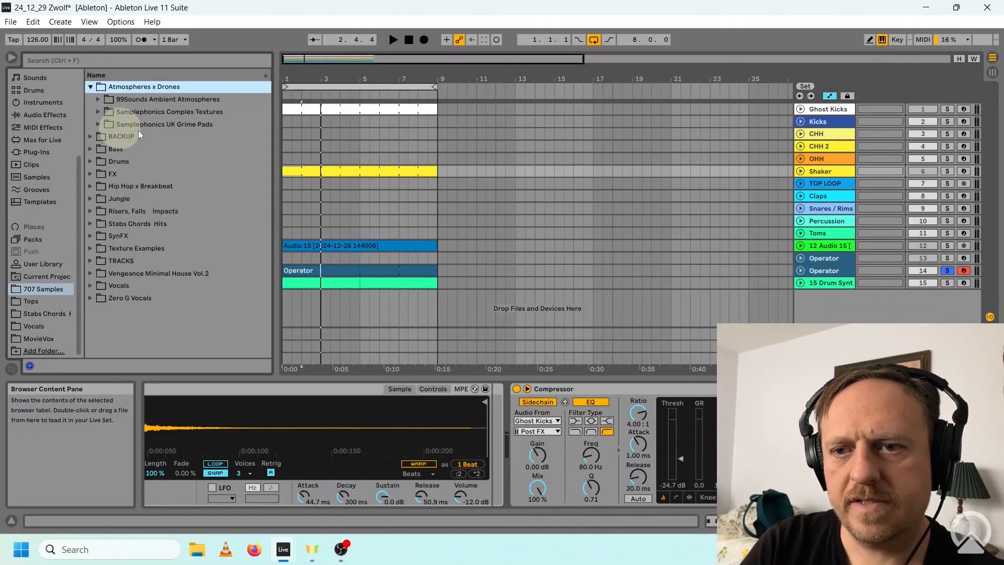
{"action": "left_click", "coordinate": [97, 112]}
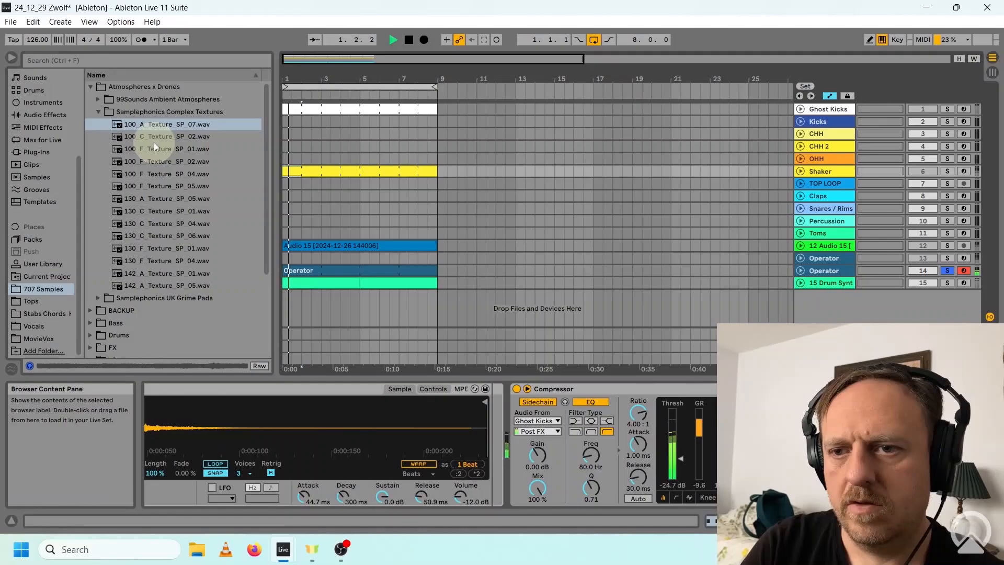
{"action": "left_click", "coordinate": [156, 138]}
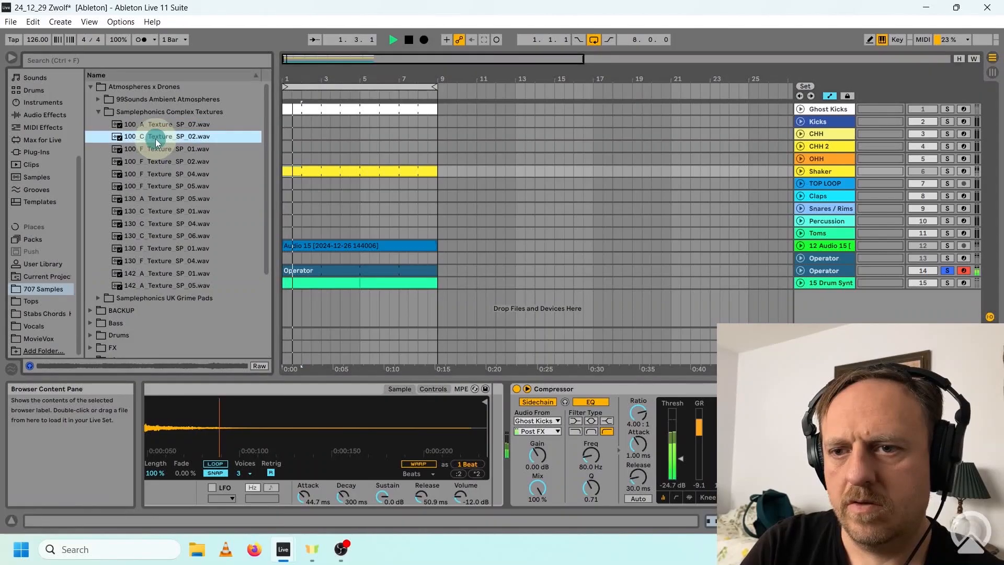
{"action": "left_click", "coordinate": [182, 125]}
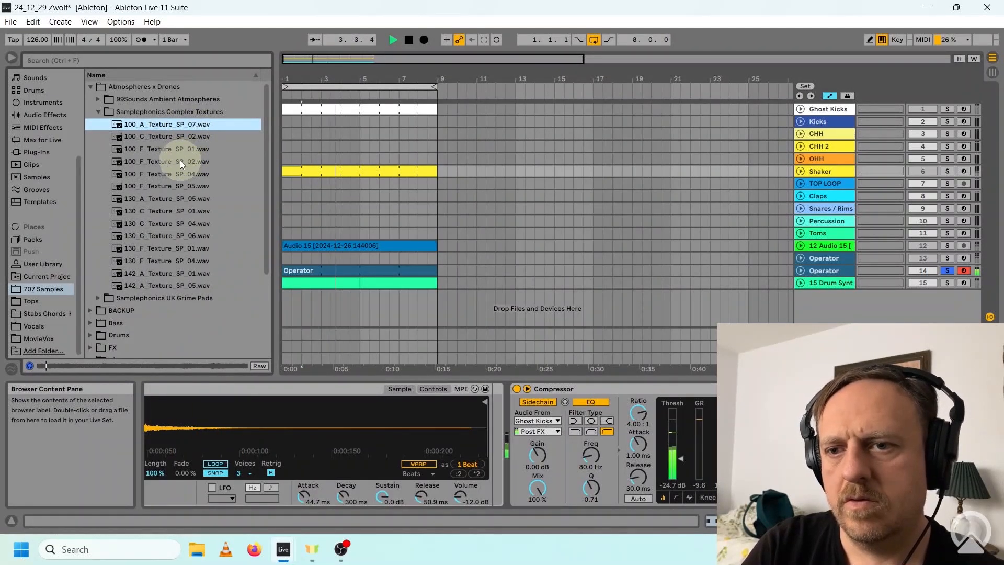
{"action": "left_click", "coordinate": [171, 148]}
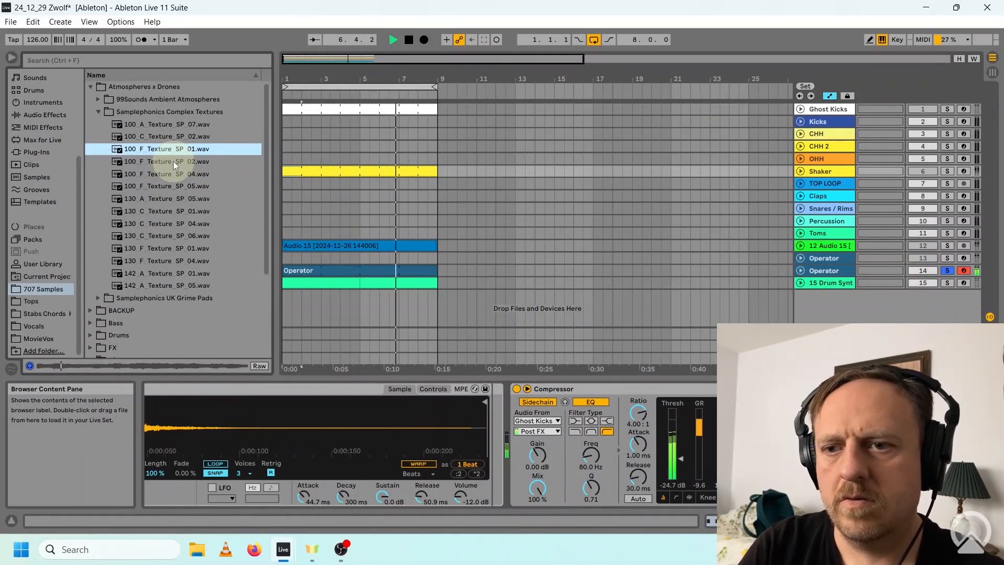
{"action": "left_click", "coordinate": [174, 161]}
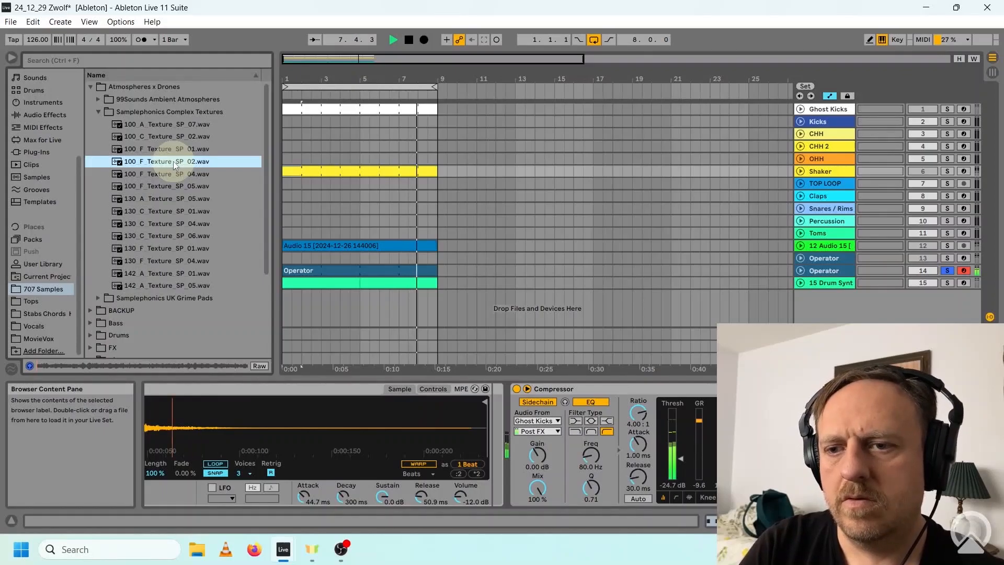
{"action": "left_click", "coordinate": [409, 41]}
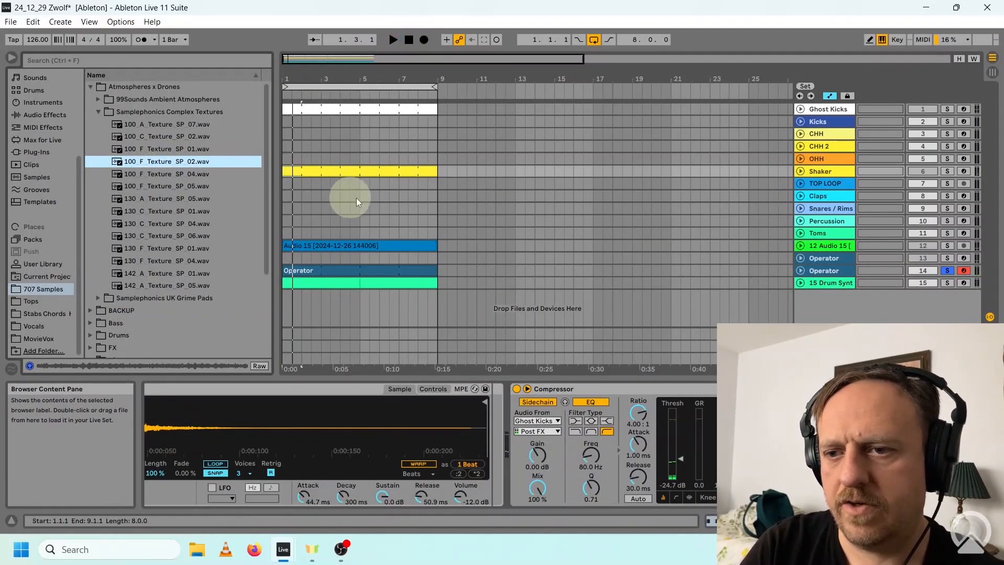
Step: Load 100_F_Texture_SP_01.wav onto a new audio track, set its gain to -20.0 dB and pitch to +4 semitones, and play it
{"action": "double_click", "coordinate": [150, 153]}
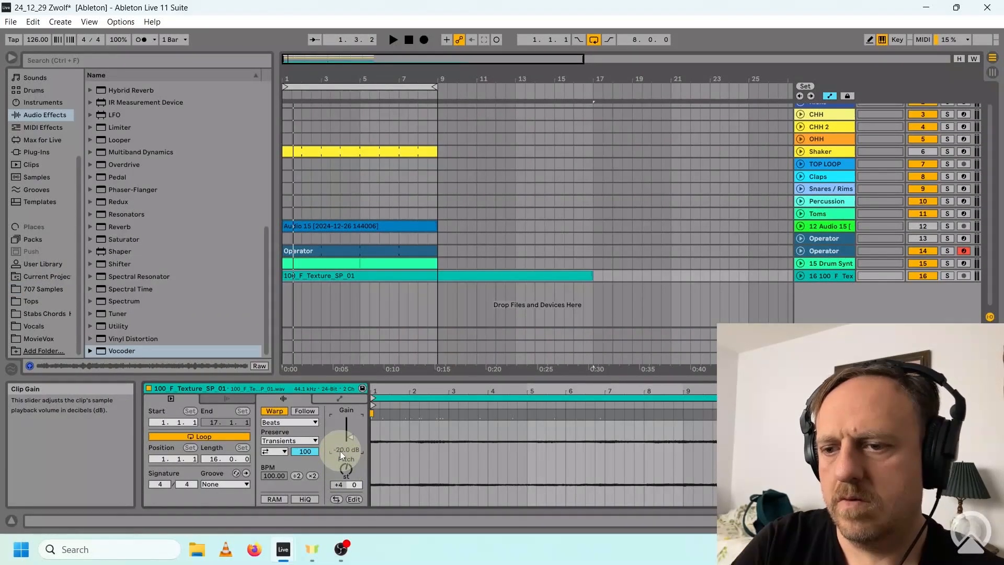
{"action": "key", "text": "space"}
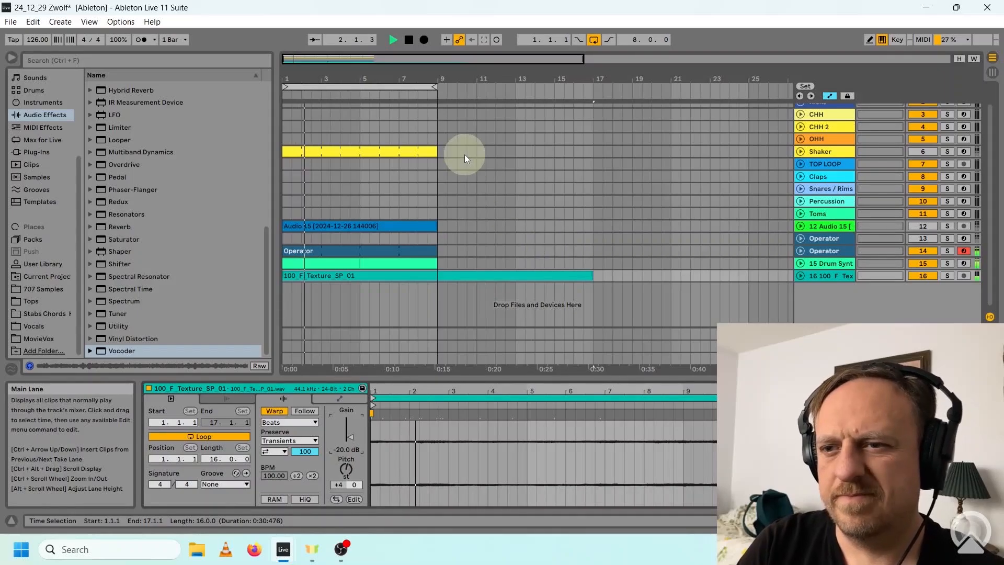
{"action": "left_click", "coordinate": [408, 40]}
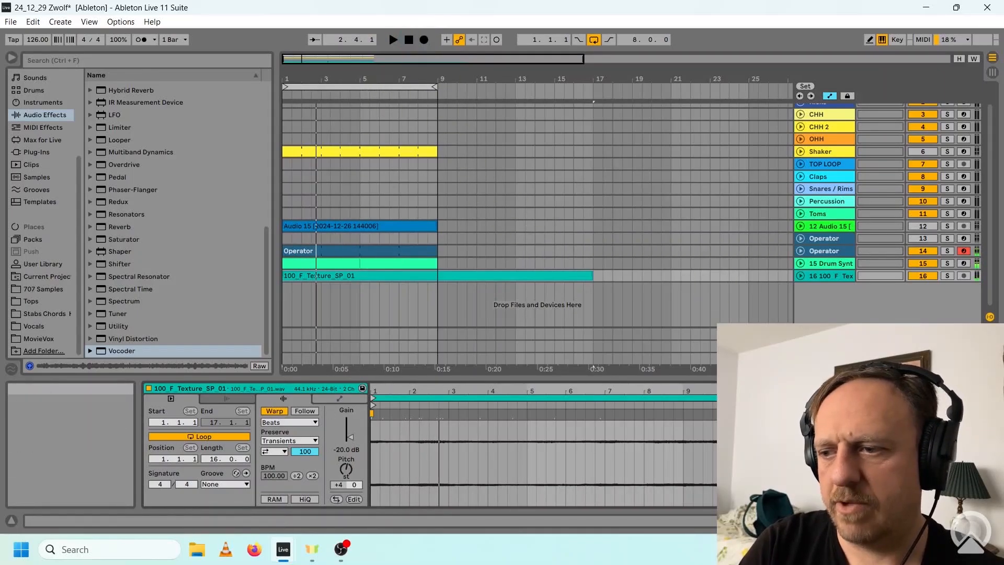
Step: Replace the texture clip's sample with 100_F_Texture_SP_02.wav and play it with the groove
{"action": "left_click", "coordinate": [929, 521]}
{"action": "key", "text": "space"}
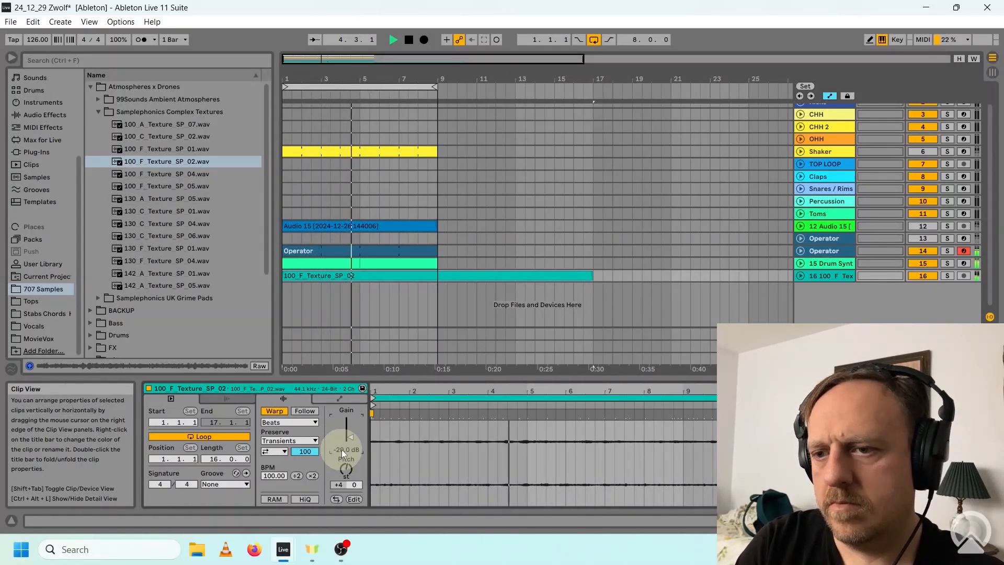
Step: Collapse the texture sample folders and add an Auto Filter to the texture track
{"action": "left_click", "coordinate": [98, 111]}
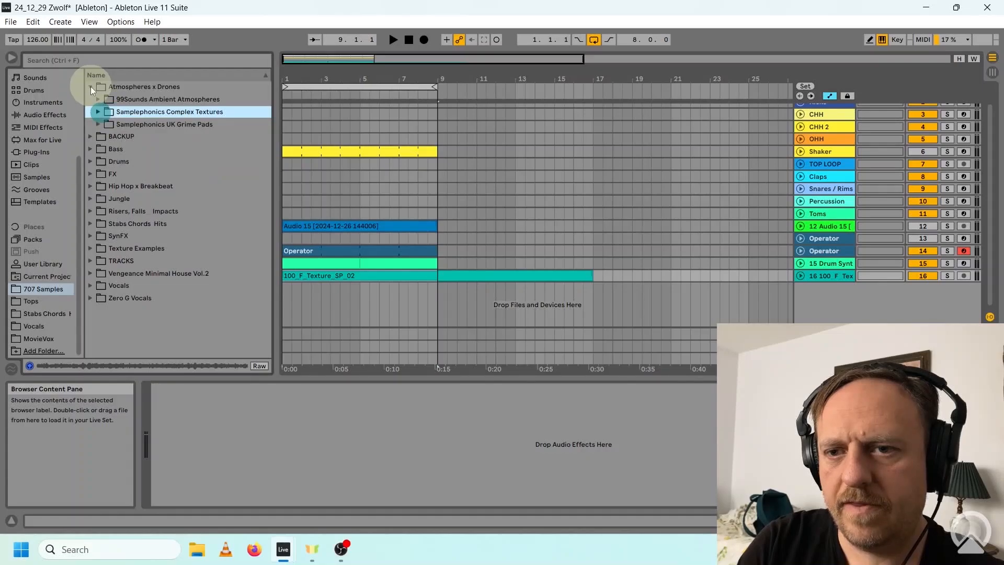
{"action": "left_click", "coordinate": [90, 86]}
{"action": "left_click", "coordinate": [45, 115]}
{"action": "left_click_drag", "start_coordinate": [130, 124], "coordinate": [344, 441]}
Step: Add an LFO after the Auto Filter and set its waveform to Up with a tempo-synced rate of 1
{"action": "scroll", "coordinate": [139, 250], "scroll_direction": "down", "scroll_amount": 9}
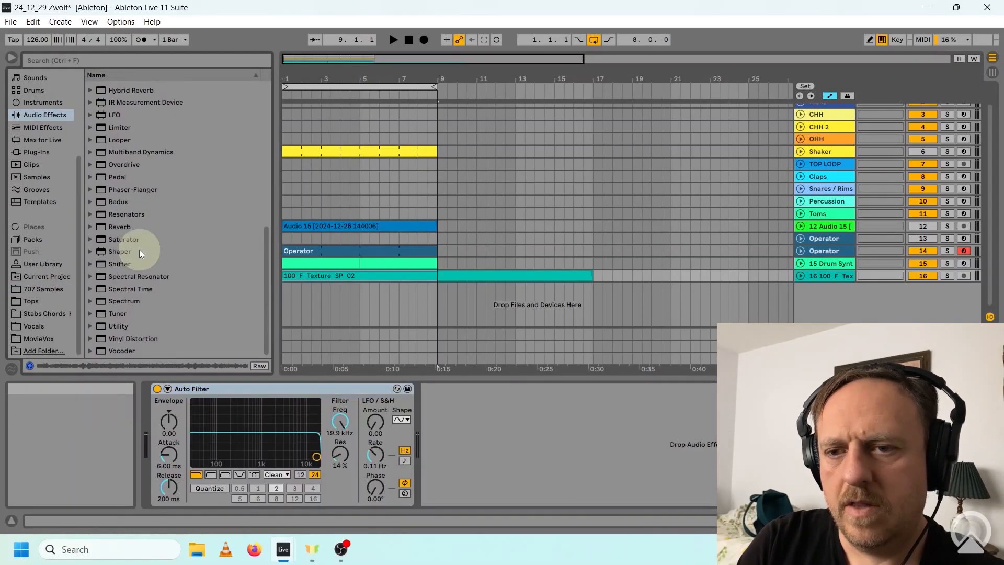
{"action": "left_click_drag", "start_coordinate": [113, 115], "coordinate": [504, 434]}
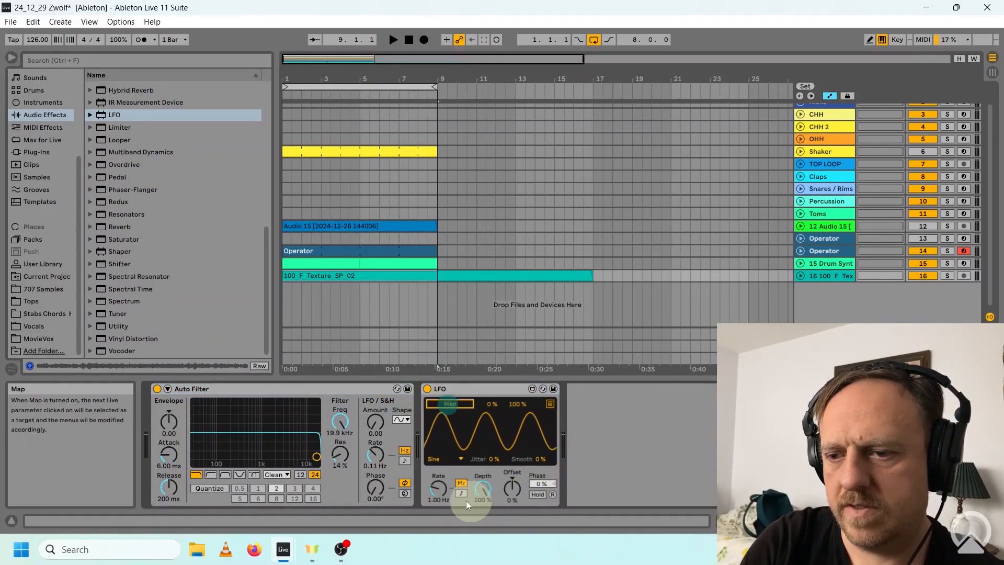
{"action": "left_click", "coordinate": [453, 457]}
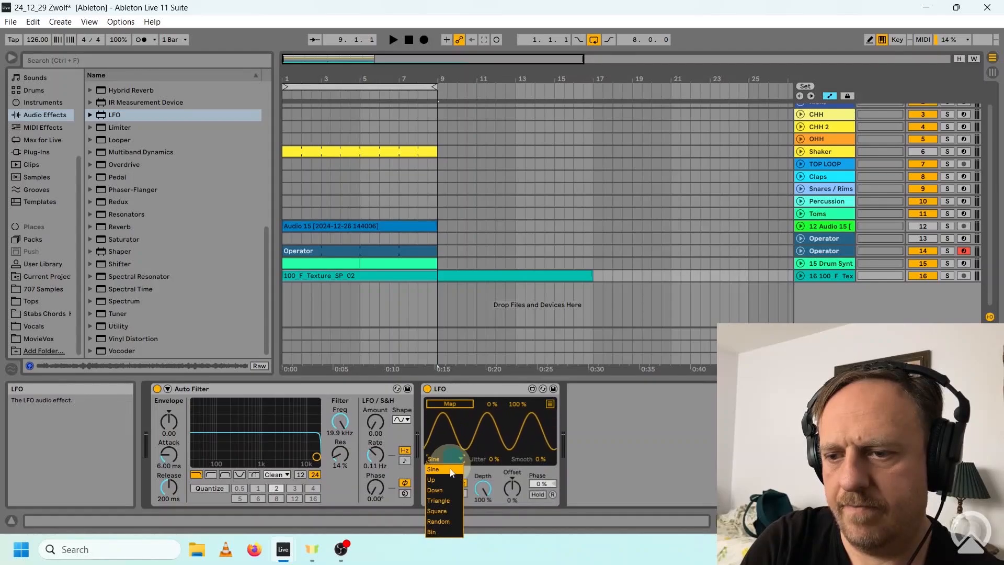
{"action": "left_click", "coordinate": [432, 479]}
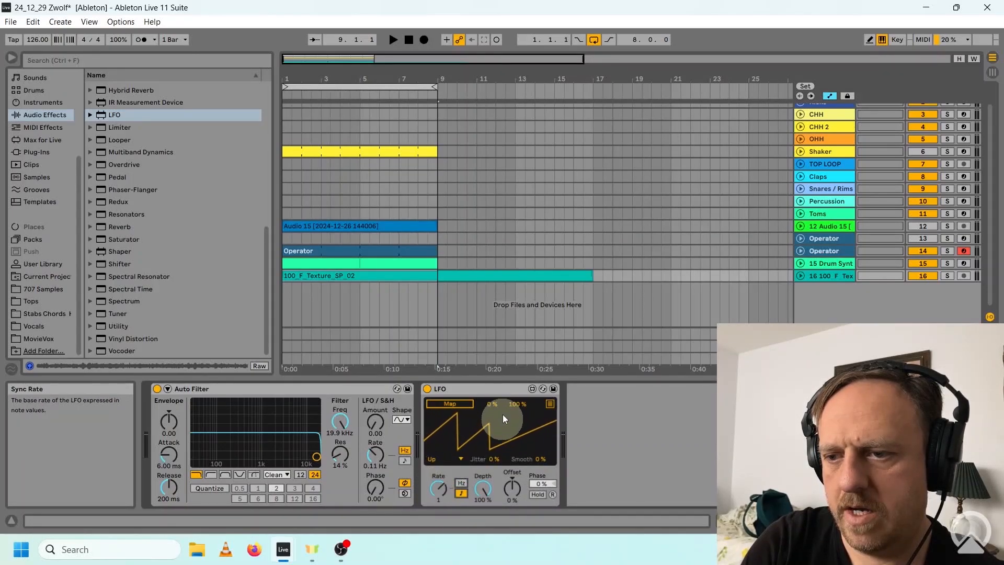
Step: Set the LFO's minimum to 30%, map it to the Auto Filter's frequency, and play the texture track soloed
{"action": "left_click_drag", "start_coordinate": [487, 404], "coordinate": [488, 388]}
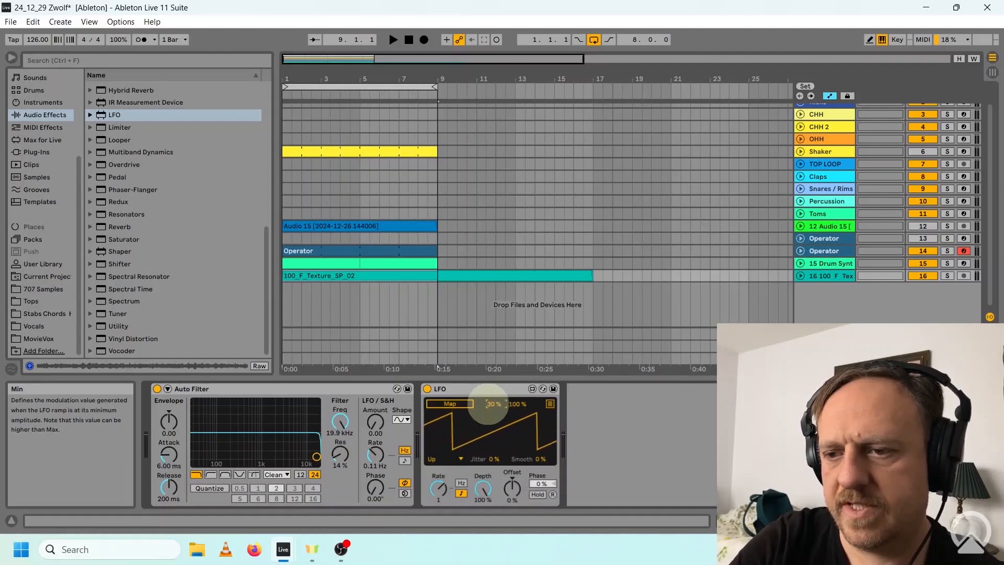
{"action": "left_click", "coordinate": [450, 403]}
{"action": "left_click", "coordinate": [334, 423]}
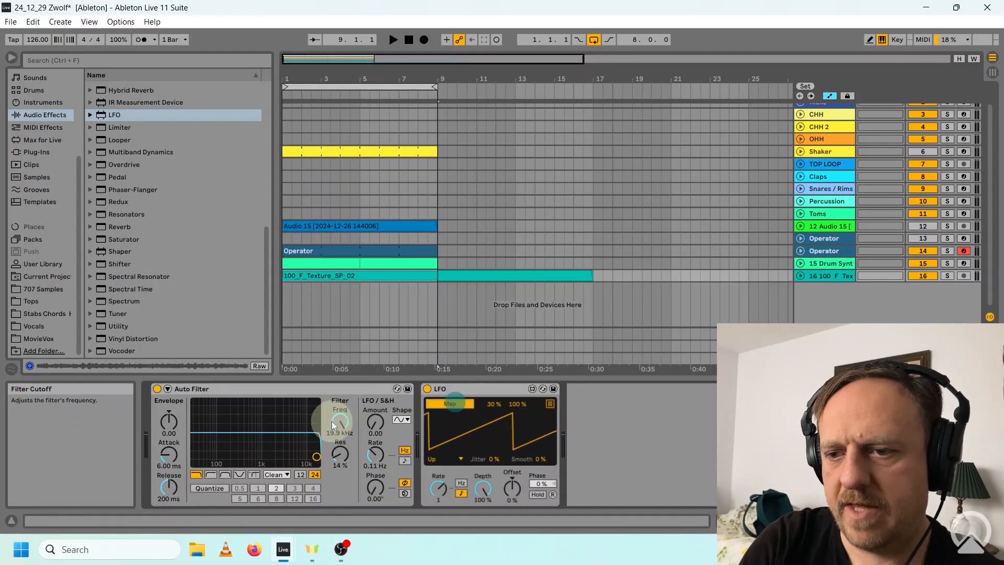
{"action": "left_click", "coordinate": [339, 422]}
{"action": "left_click", "coordinate": [949, 276]}
{"action": "key", "text": "space"}
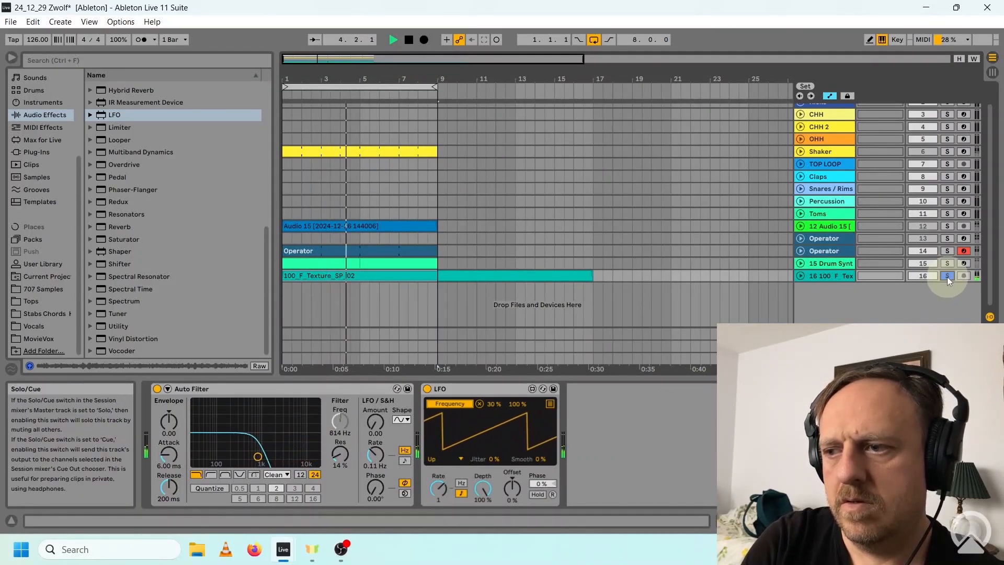
{"action": "key", "text": "space"}
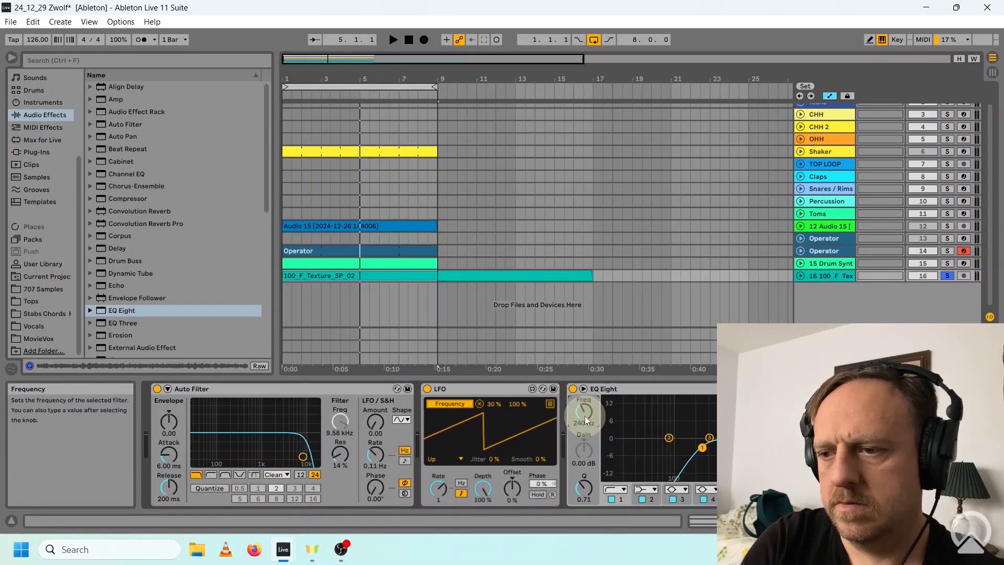
Step: Add an EQ Eight after the LFO, set its low-cut frequency to 156 Hz during playback, and unsolo the texture track
{"action": "key", "text": "space"}
{"action": "mouse_move", "coordinate": [586, 419]}
{"action": "left_mouse_down"}
{"action": "mouse_move", "coordinate": [584, 406]}
{"action": "mouse_move", "coordinate": [584, 416]}
{"action": "left_mouse_up"}
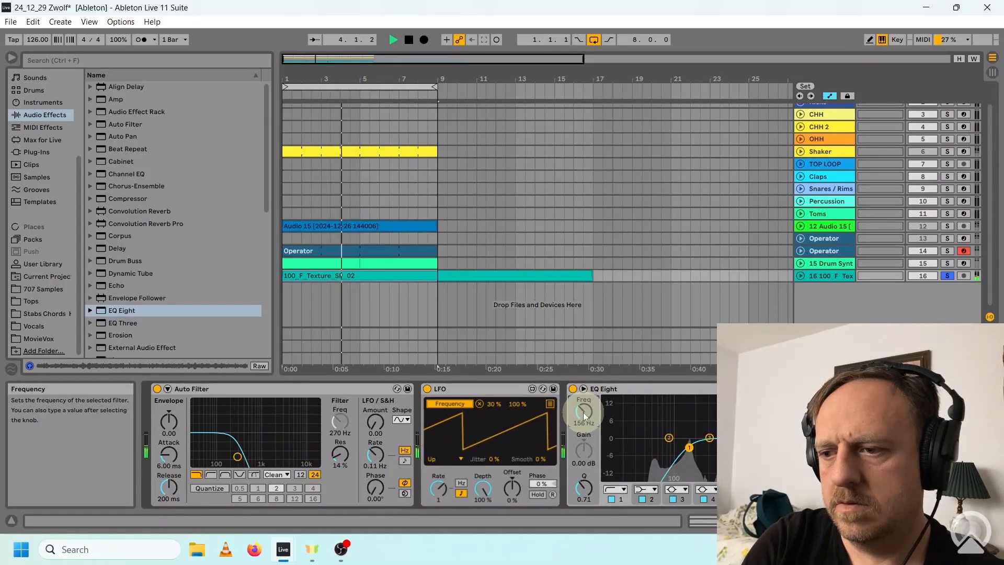
{"action": "left_click", "coordinate": [949, 275]}
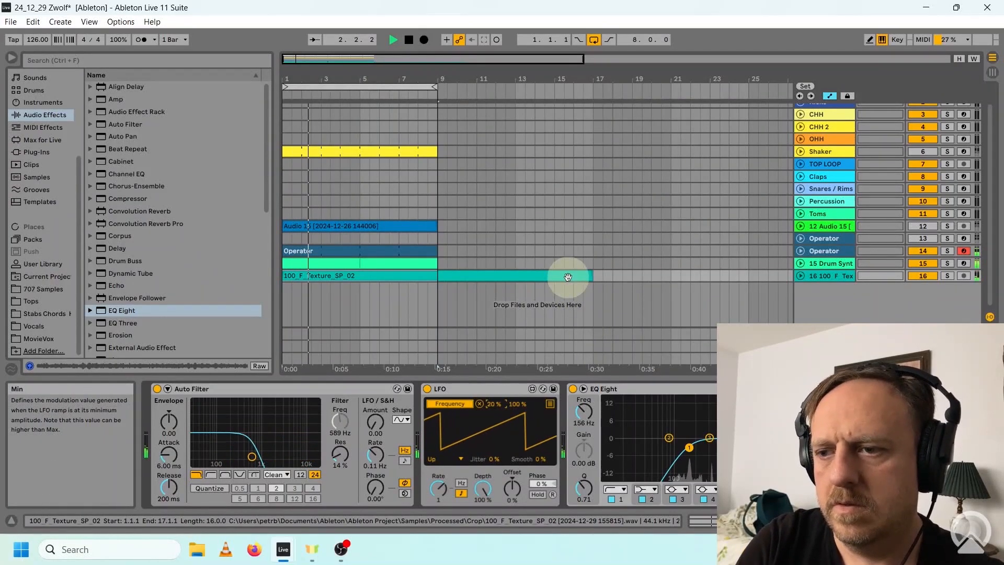
Step: Set the LFO's minimum to 30% while the groove plays, and shorten the texture clip to end at bar 9
{"action": "left_click", "coordinate": [488, 404]}
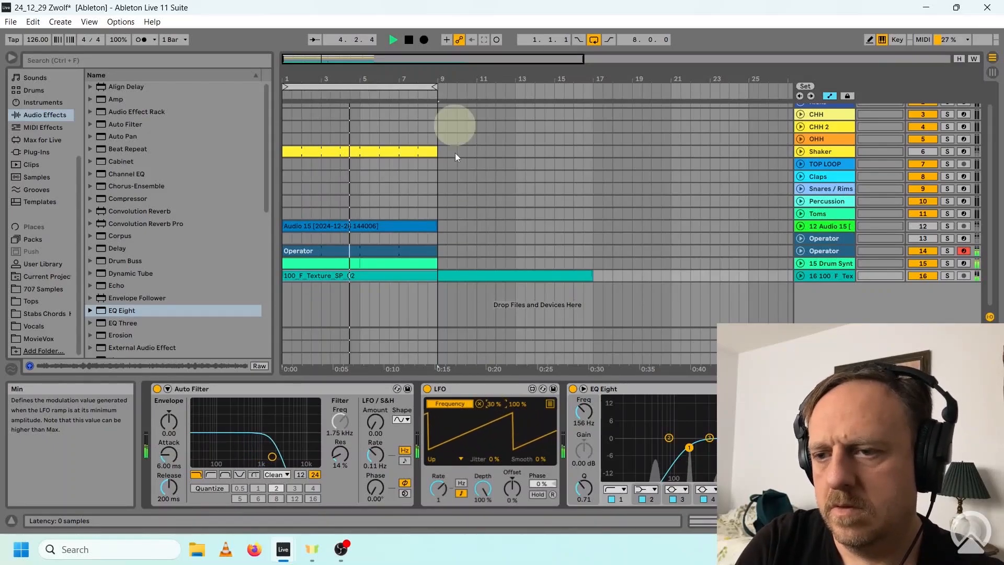
{"action": "left_click", "coordinate": [409, 41]}
{"action": "left_click_drag", "start_coordinate": [592, 276], "coordinate": [442, 277]}
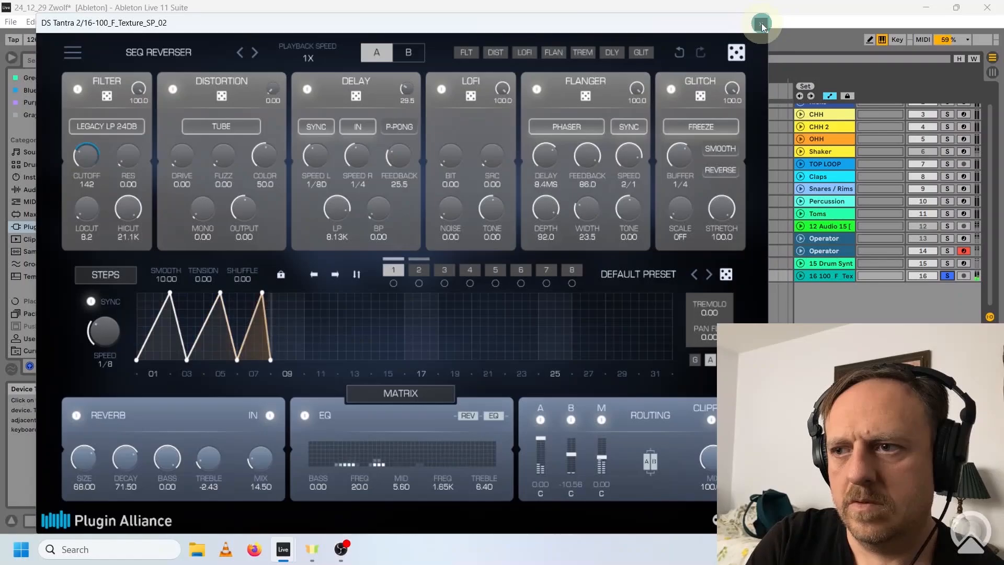
Step: Finish auditioning the texture through DS Tantra 2's SEQ REVERSER preset, closing the plug-in window and stopping playback
{"action": "left_click", "coordinate": [761, 23]}
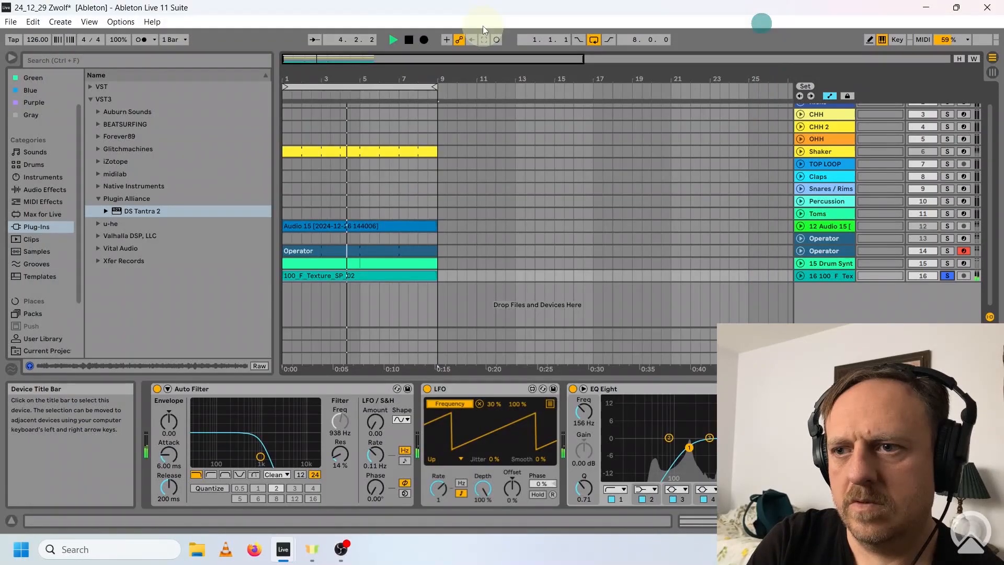
{"action": "left_click", "coordinate": [408, 40]}
{"action": "scroll", "coordinate": [419, 445], "scroll_direction": "right", "scroll_amount": 3}
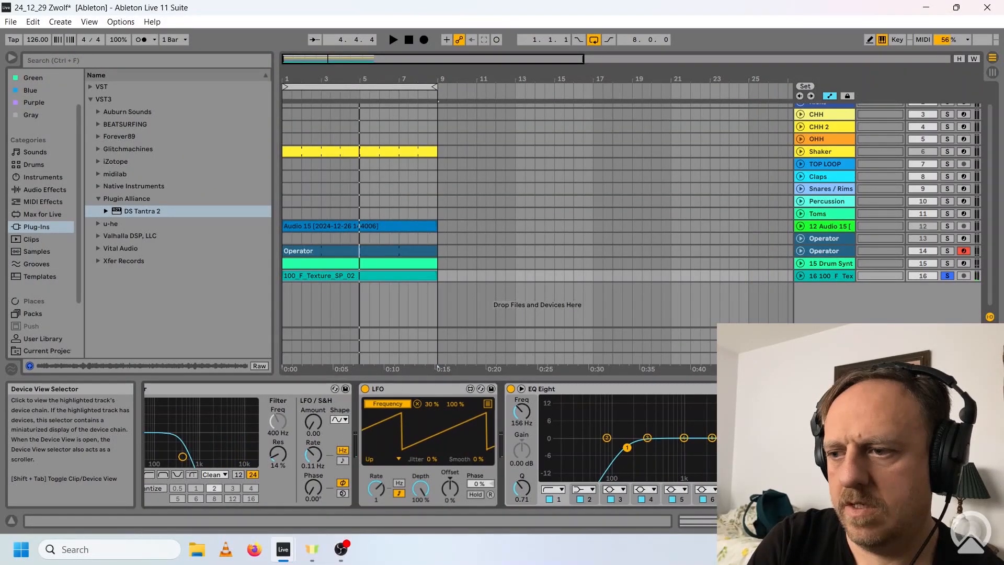
Step: Add a Compressor to the end of the texture track's effect chain and choose its sidechain source track
{"action": "left_click", "coordinate": [348, 201]}
{"action": "scroll", "coordinate": [508, 203], "scroll_direction": "up", "scroll_amount": 2}
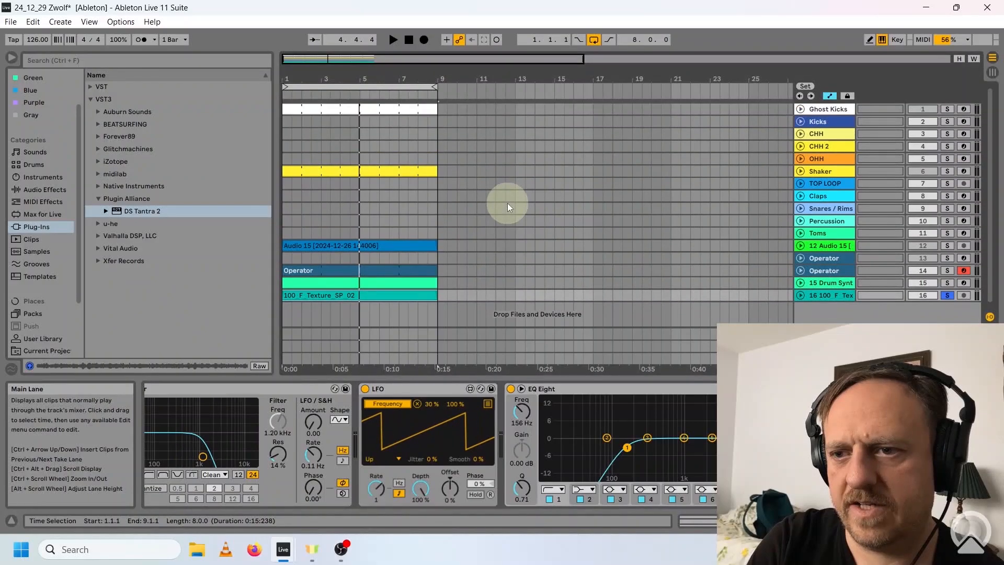
{"action": "left_click", "coordinate": [68, 184]}
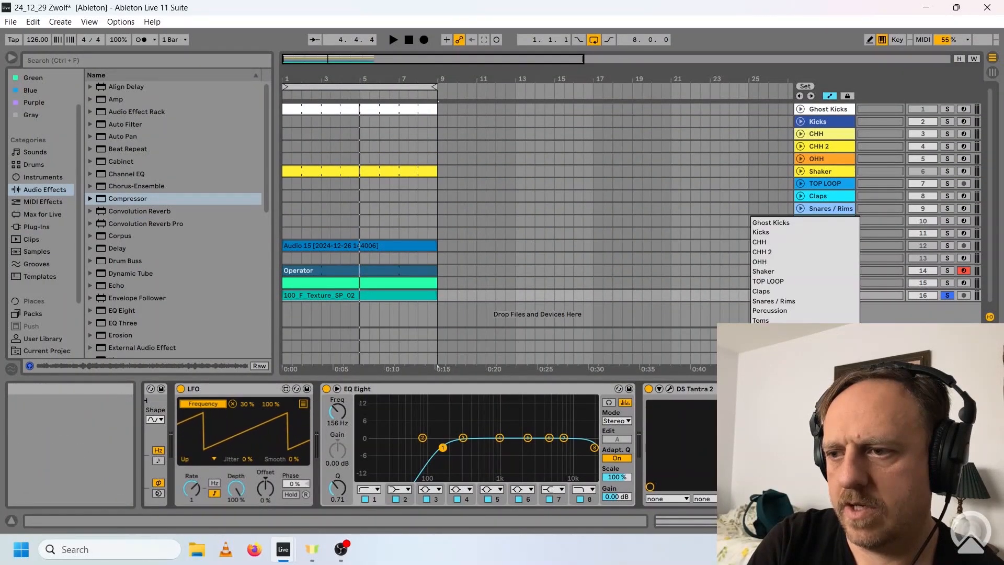
{"action": "left_click", "coordinate": [855, 318]}
Step: Play the groove with the sampled texture instrument and view its 100 F Texture SP 02 sample
{"action": "key", "text": "space"}
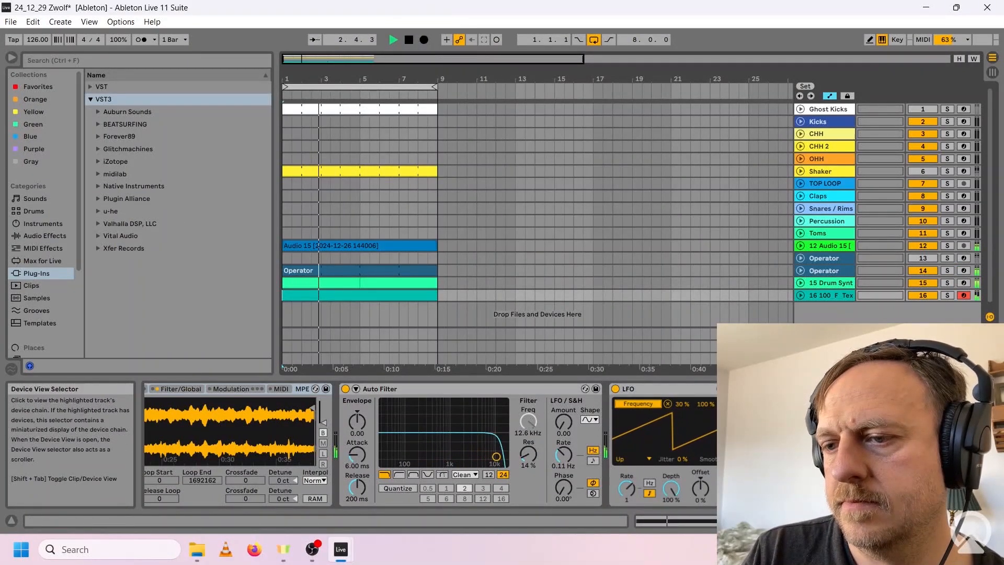
{"action": "left_click", "coordinate": [797, 520]}
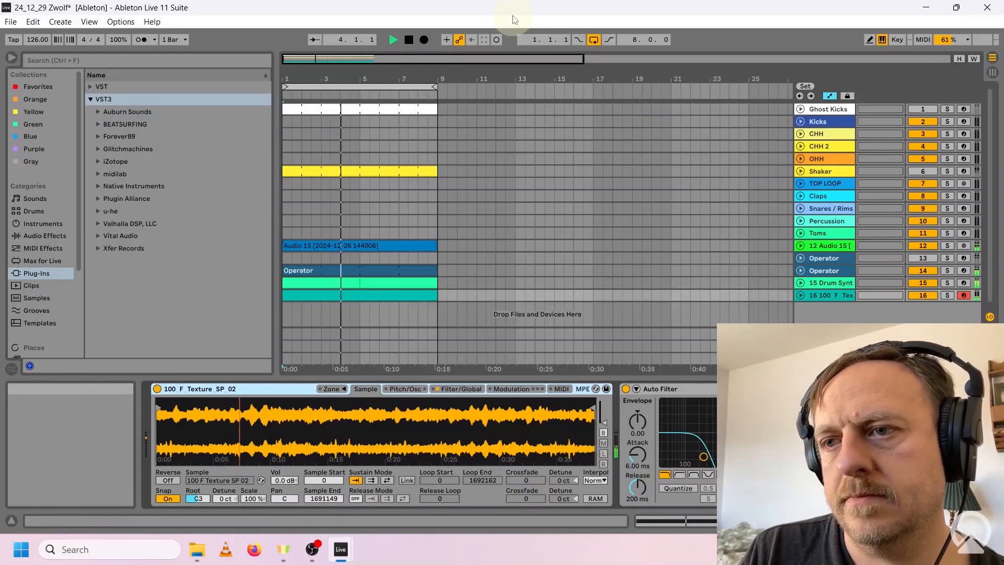
{"action": "left_click", "coordinate": [409, 40]}
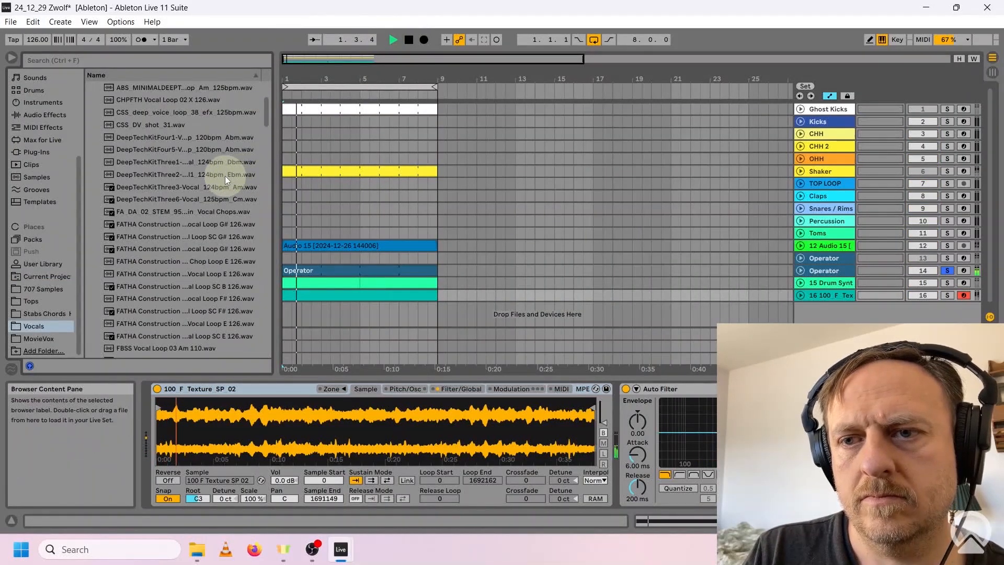
Step: Audition the DeepTechKitThree, FA DA 02 STEM and FATHA Construction vocal samples against the soloed Operator bass
{"action": "left_click", "coordinate": [226, 178]}
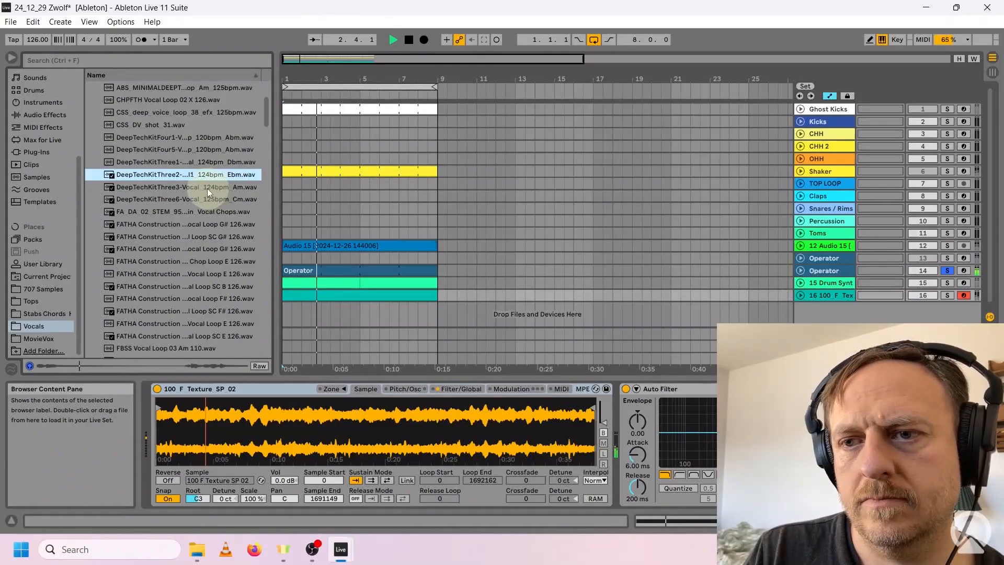
{"action": "left_click", "coordinate": [206, 188]}
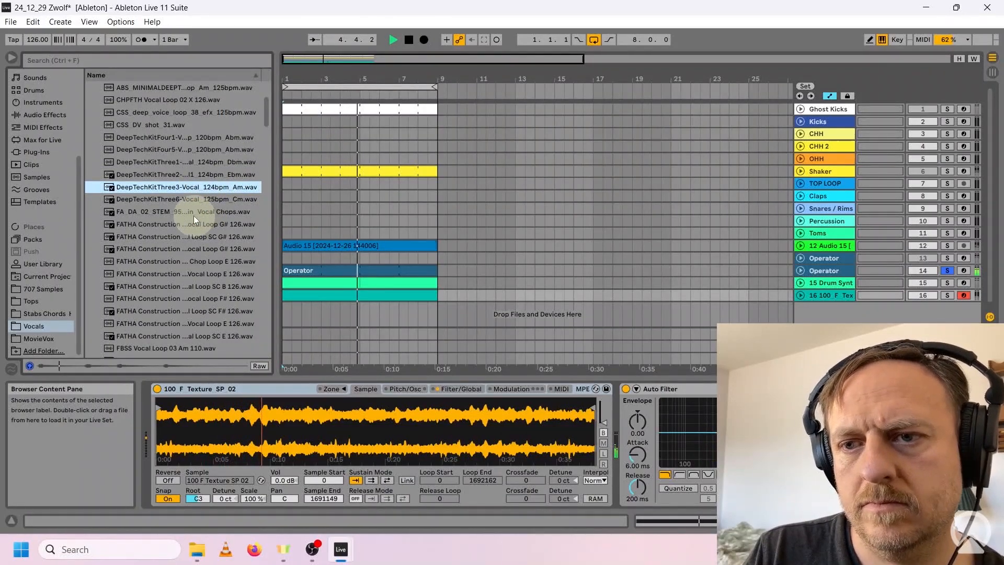
{"action": "left_click", "coordinate": [193, 214]}
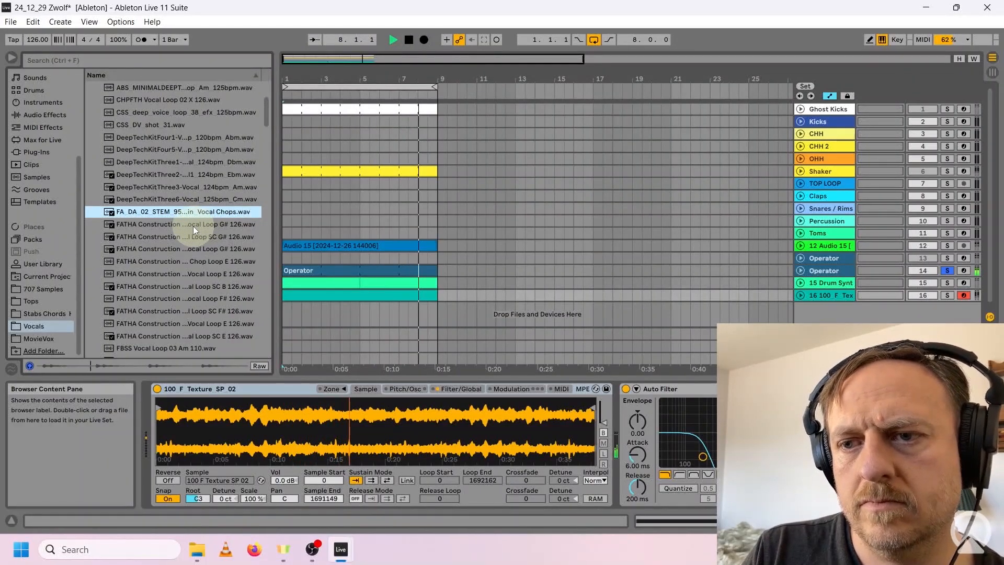
{"action": "left_click", "coordinate": [193, 225]}
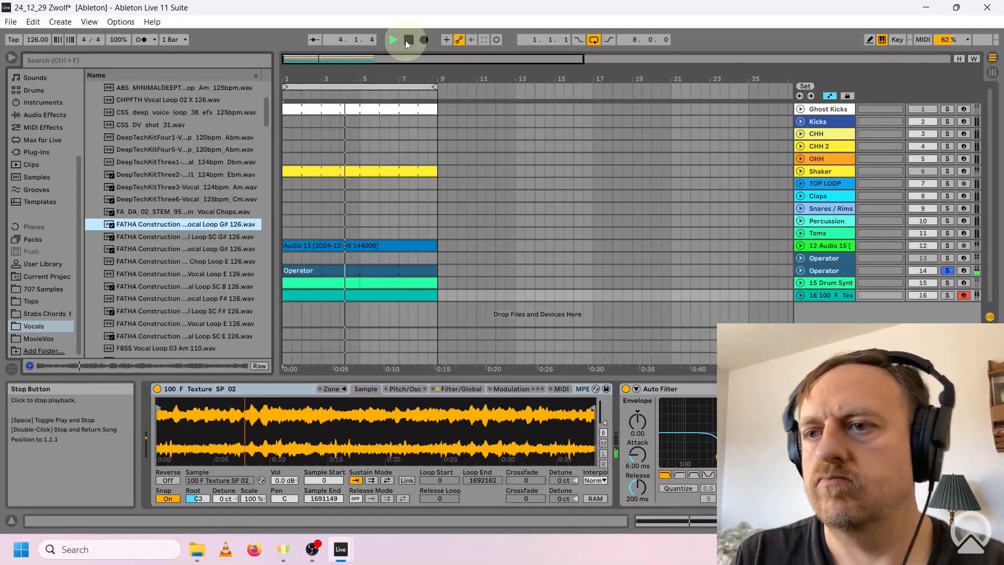
{"action": "left_click", "coordinate": [409, 40]}
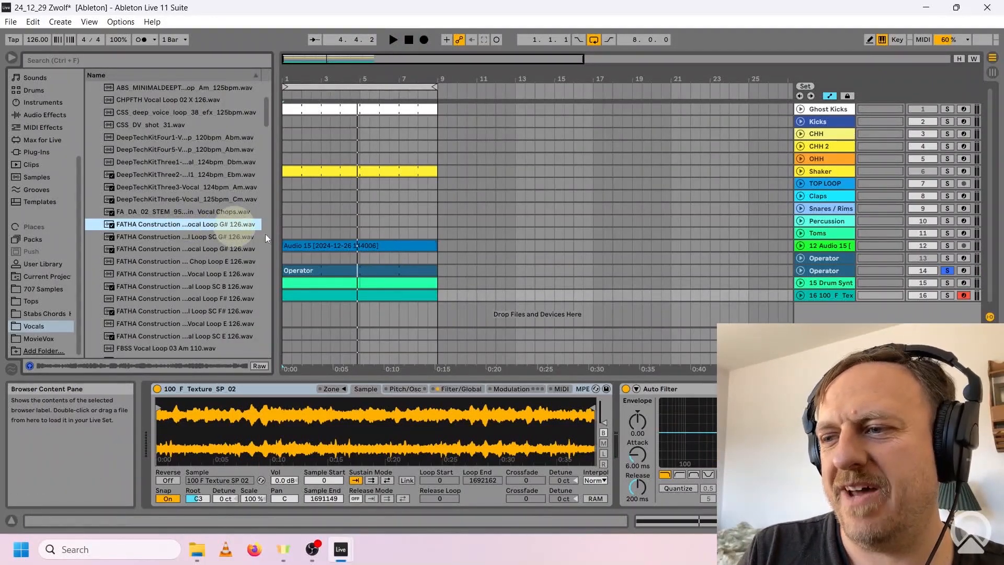
Step: Load FATHA Construction Kit 02 Vocal Loop G# 126 onto a new audio track, start it at 1.2.1, and play it with the Operator bass
{"action": "left_click_drag", "start_coordinate": [185, 224], "coordinate": [381, 304]}
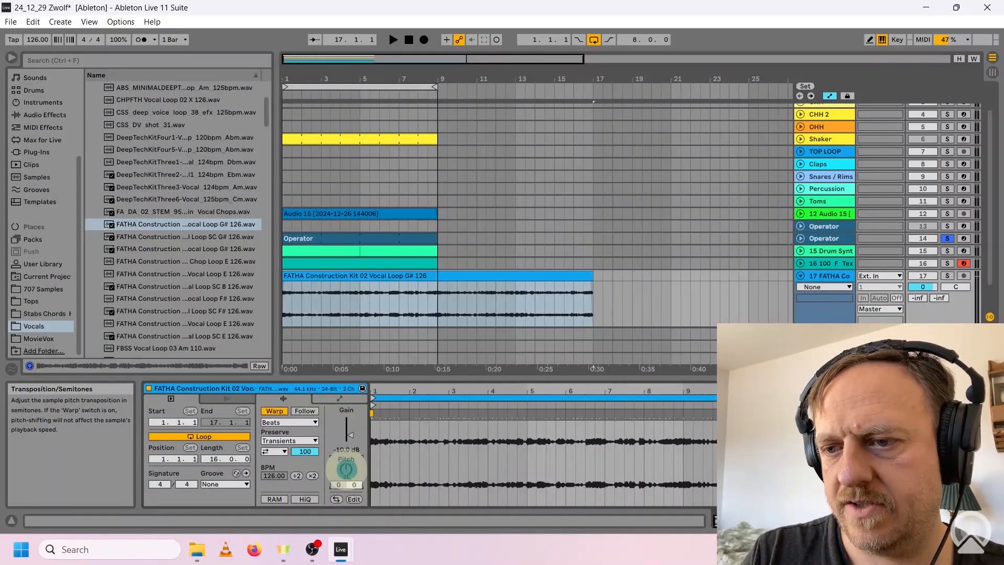
{"action": "left_click", "coordinate": [393, 39]}
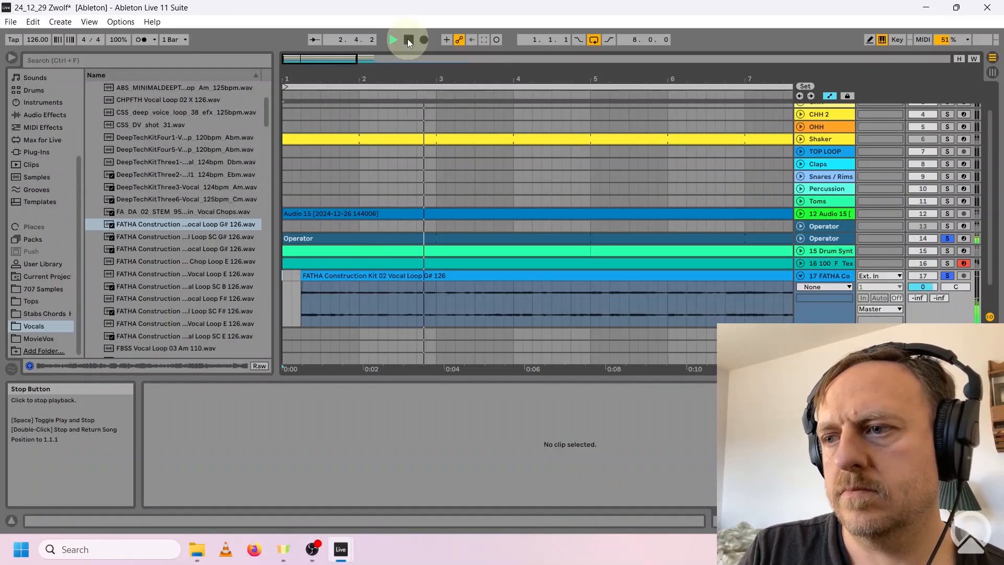
{"action": "left_click", "coordinate": [408, 40]}
Step: Solo the 15 Drum Synth track and play it together with the vocal loop and the Operator bass
{"action": "left_click", "coordinate": [947, 251]}
{"action": "left_click", "coordinate": [398, 40]}
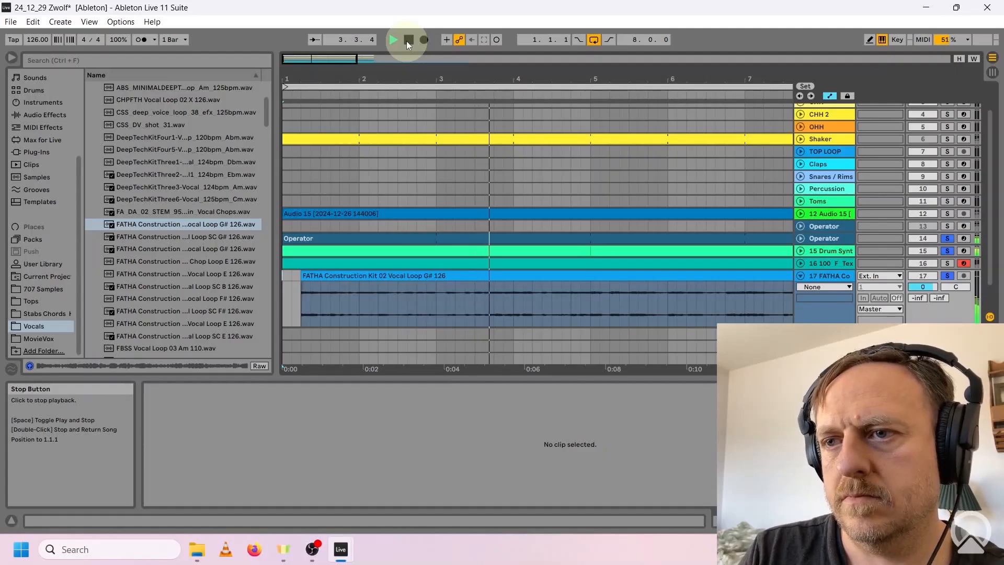
{"action": "left_click", "coordinate": [407, 41]}
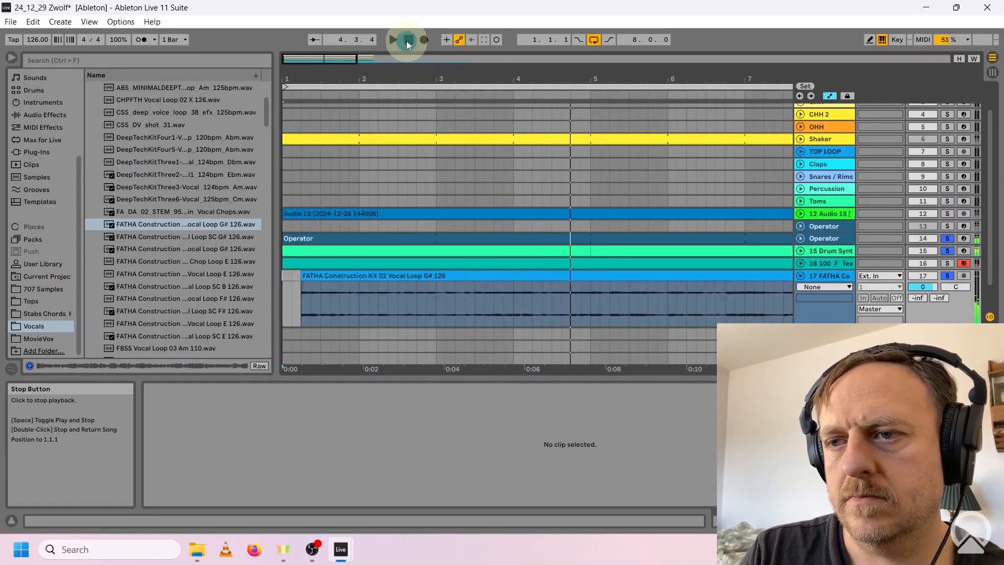
Step: Draw a rhythmic on-off Gain envelope for the vocal clip in Draw Mode, and trim the clip to end at bar 9
{"action": "left_click_drag", "start_coordinate": [317, 66], "coordinate": [315, 51]}
{"action": "left_click", "coordinate": [324, 276]}
{"action": "left_click", "coordinate": [329, 399]}
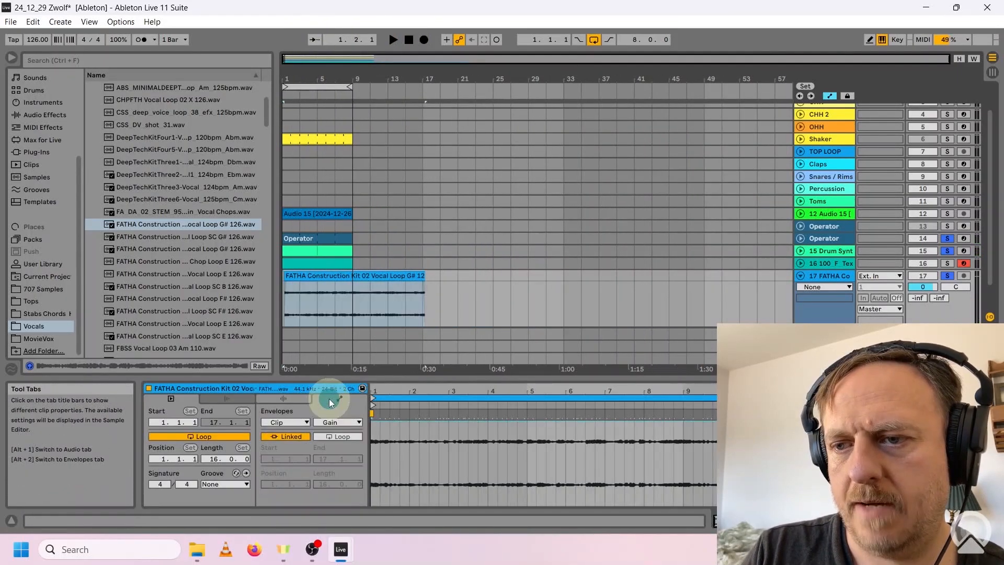
{"action": "left_click", "coordinate": [869, 40]}
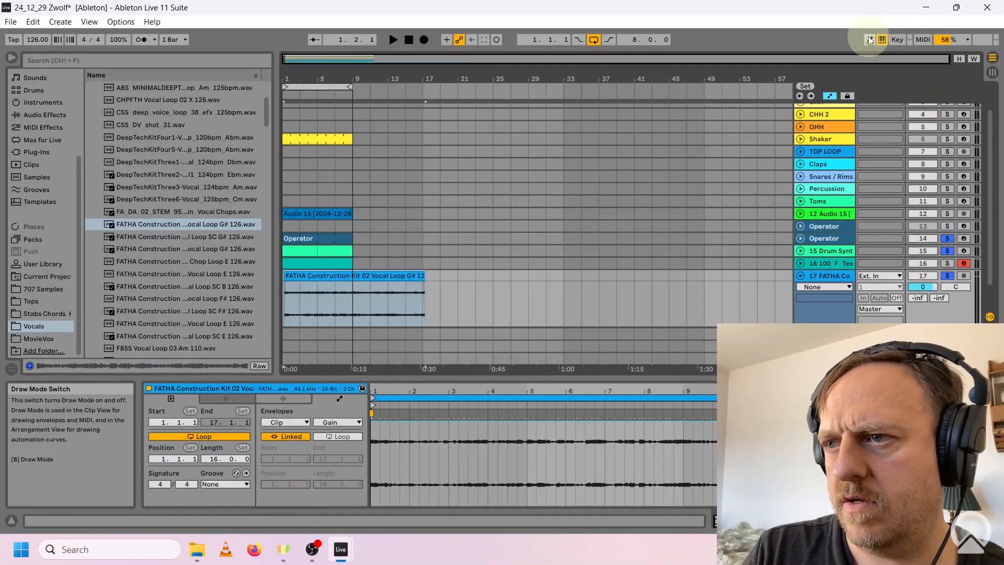
{"action": "left_click_drag", "start_coordinate": [774, 521], "coordinate": [775, 541]}
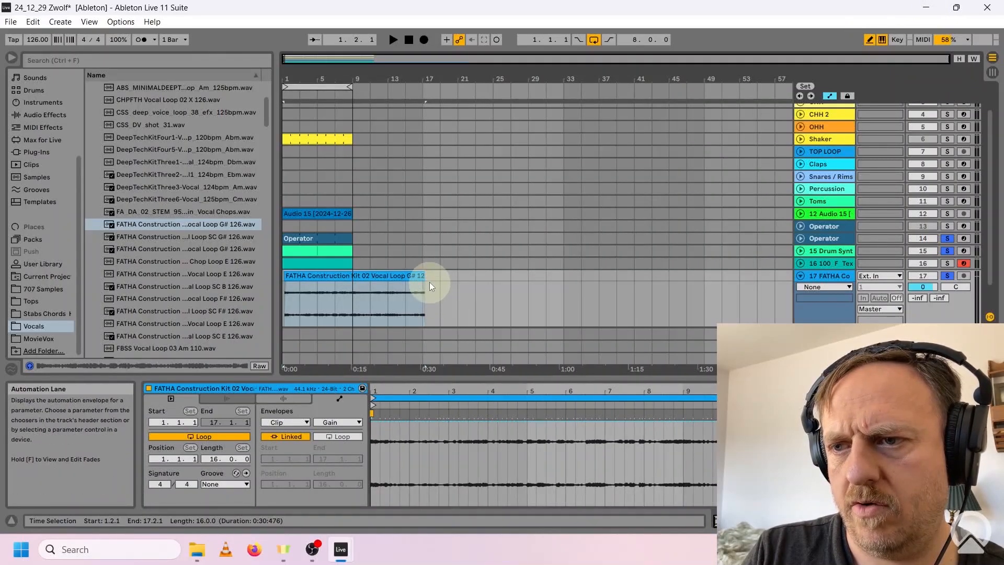
{"action": "left_click_drag", "start_coordinate": [427, 281], "coordinate": [353, 282]}
Step: Play the gated vocal with the bass and drums while viewing its Gain envelope, then stop playback
{"action": "left_click", "coordinate": [394, 40]}
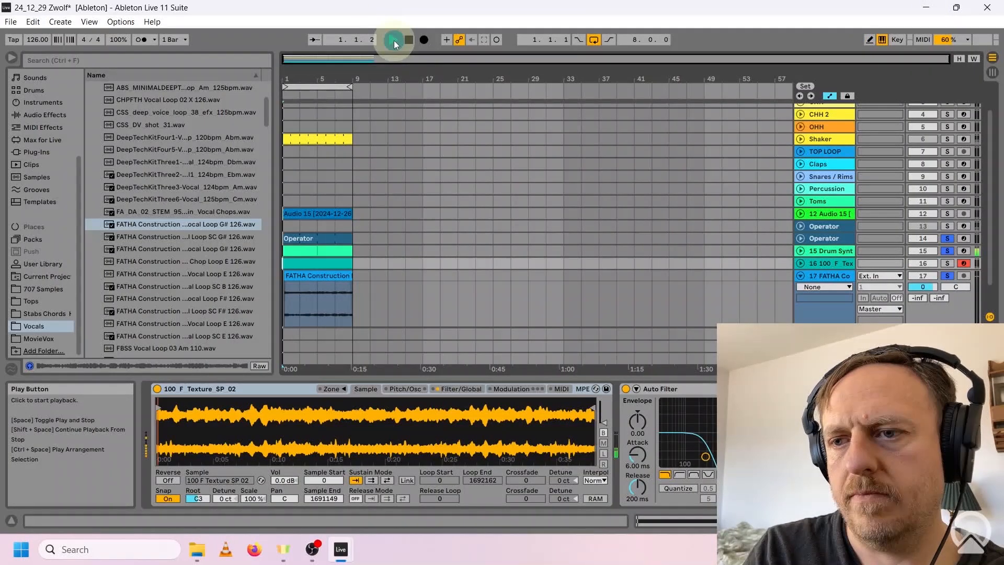
{"action": "left_click", "coordinate": [305, 273]}
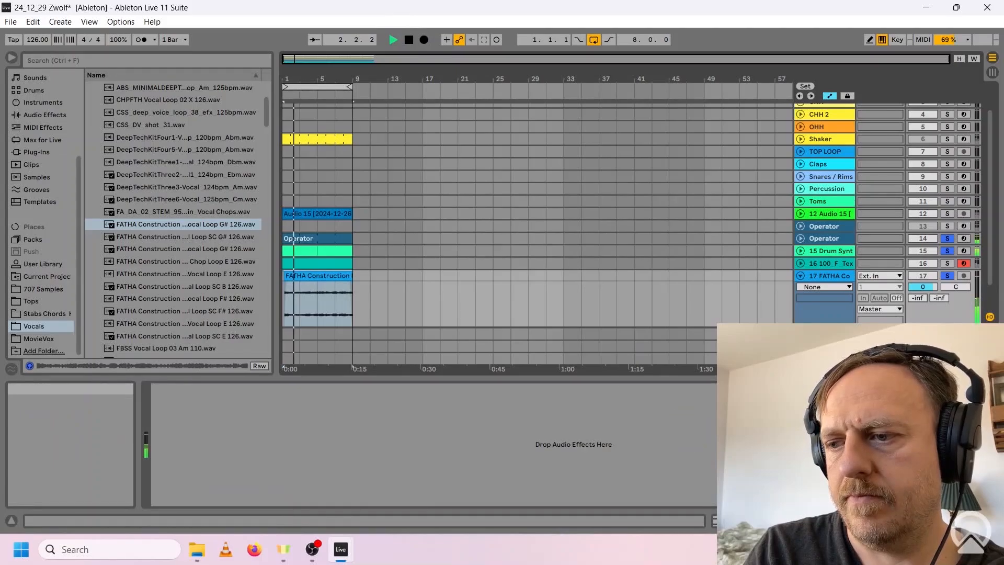
{"action": "left_click", "coordinate": [774, 521]}
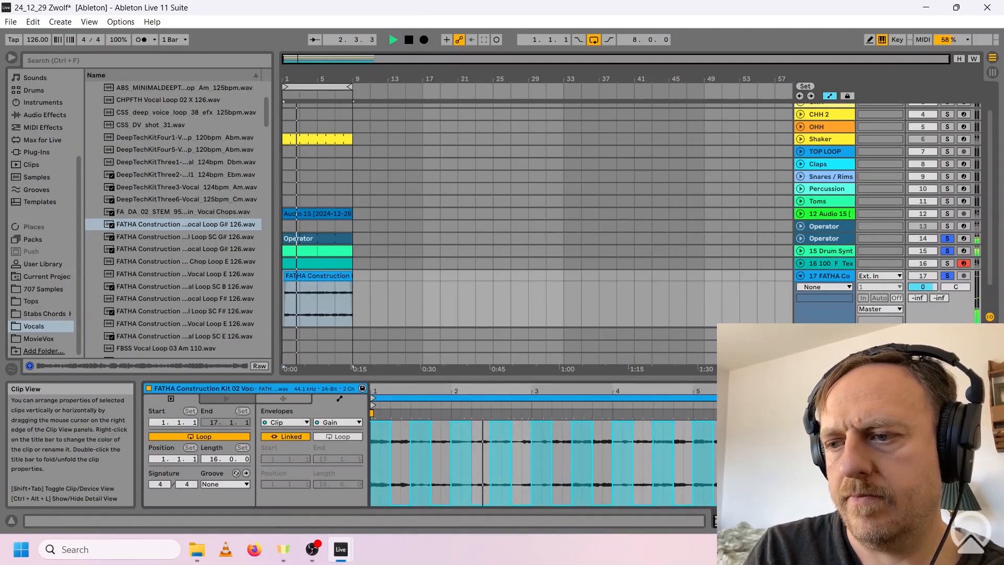
{"action": "left_click", "coordinate": [410, 40]}
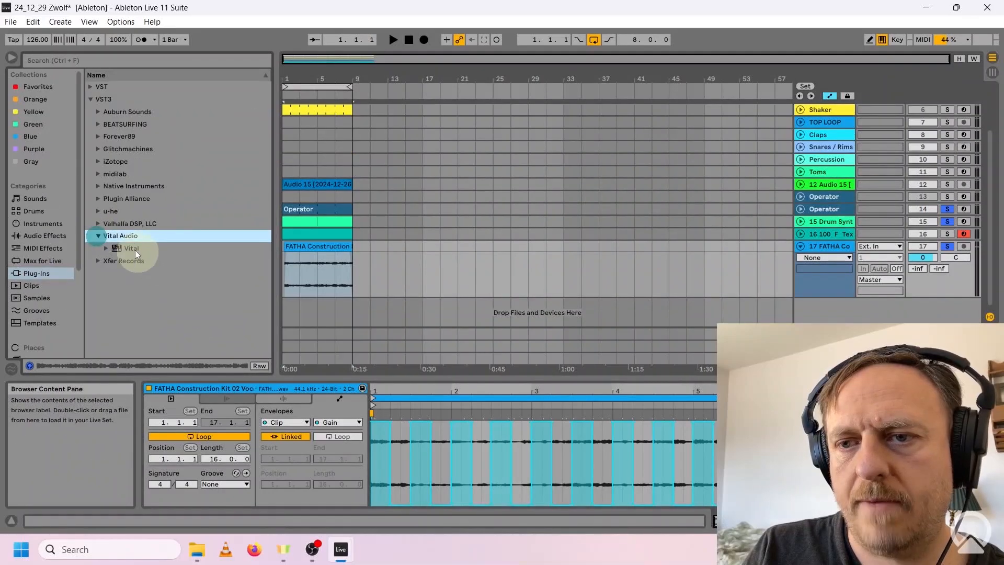
Step: Add the Vital synth on a new MIDI track and audition its Squishy Plon, Mallets 2 and Charles Pluck presets
{"action": "left_click_drag", "start_coordinate": [135, 250], "coordinate": [821, 313]}
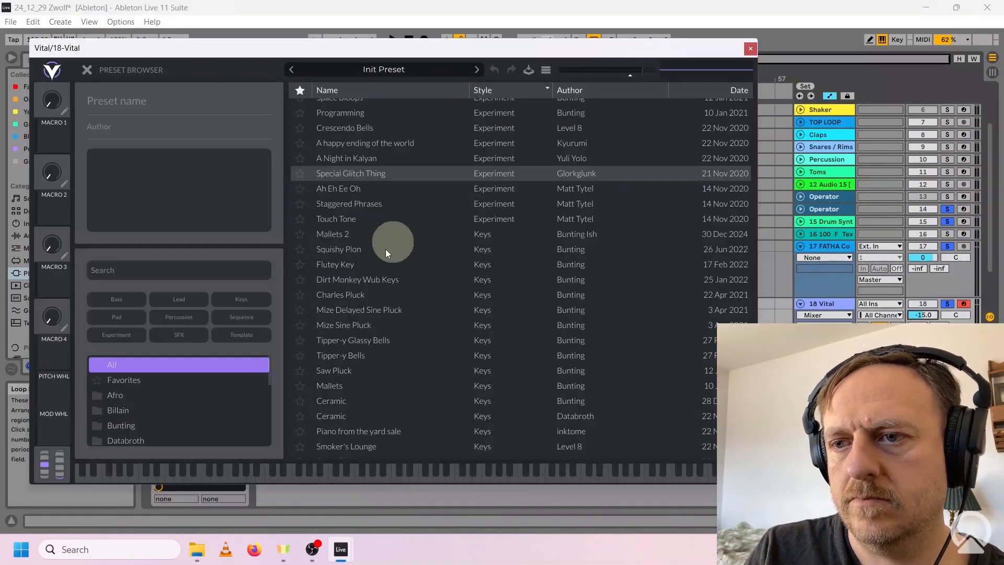
{"action": "left_click", "coordinate": [385, 249]}
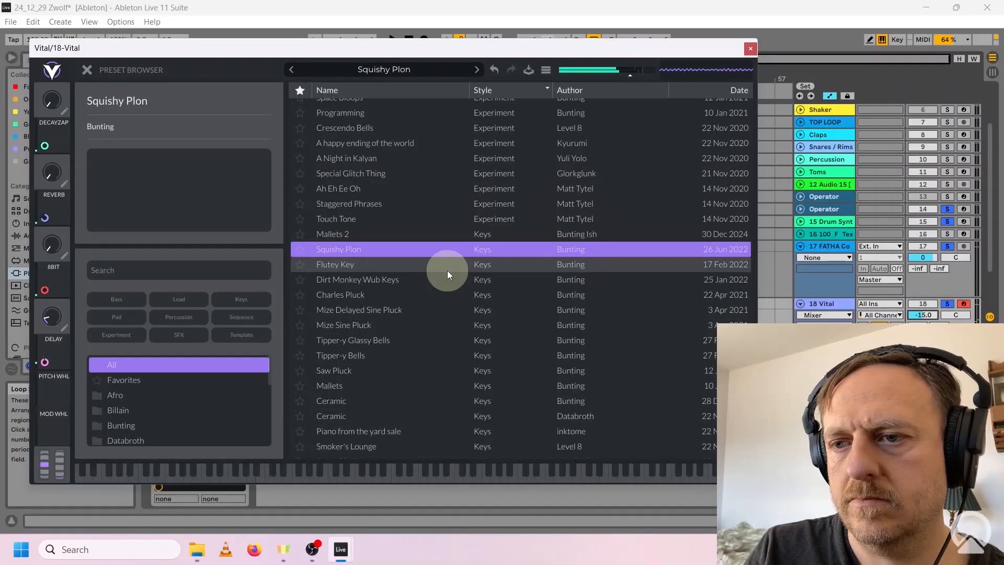
{"action": "key", "text": "Up"}
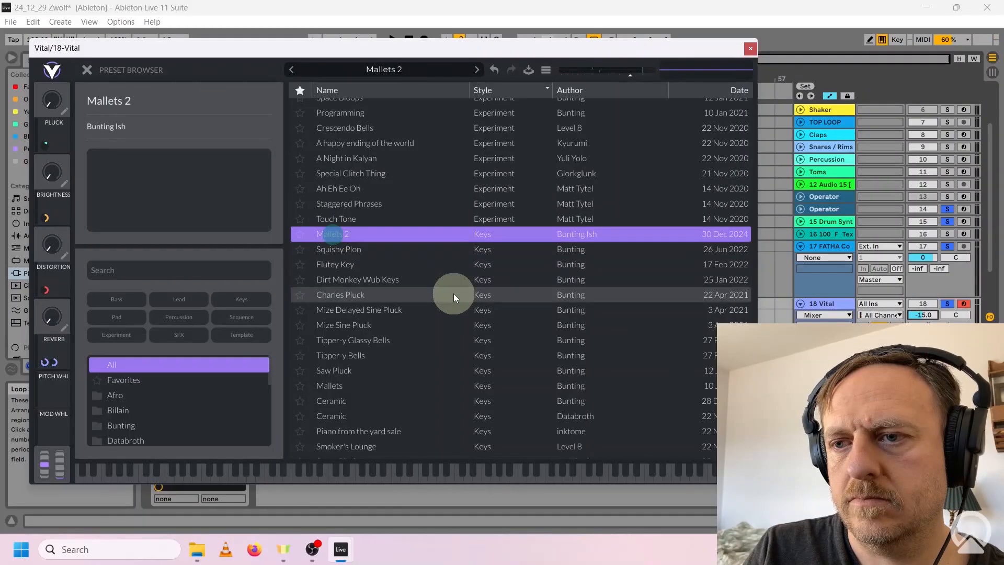
{"action": "left_click", "coordinate": [357, 300]}
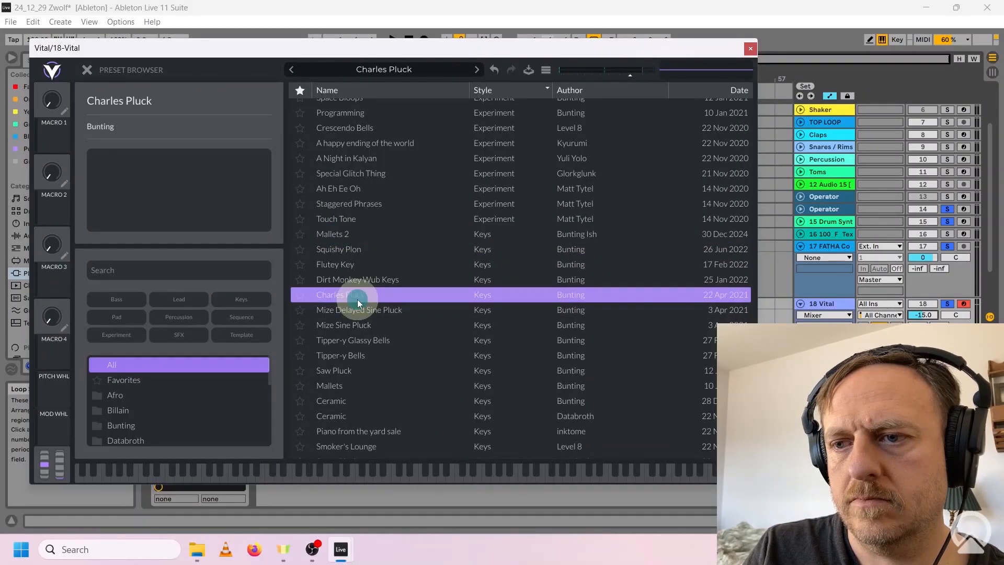
Step: Audition the Mallets preset in Vital, settle on the Mallets 2 preset, and close the plugin window
{"action": "left_click", "coordinate": [328, 386]}
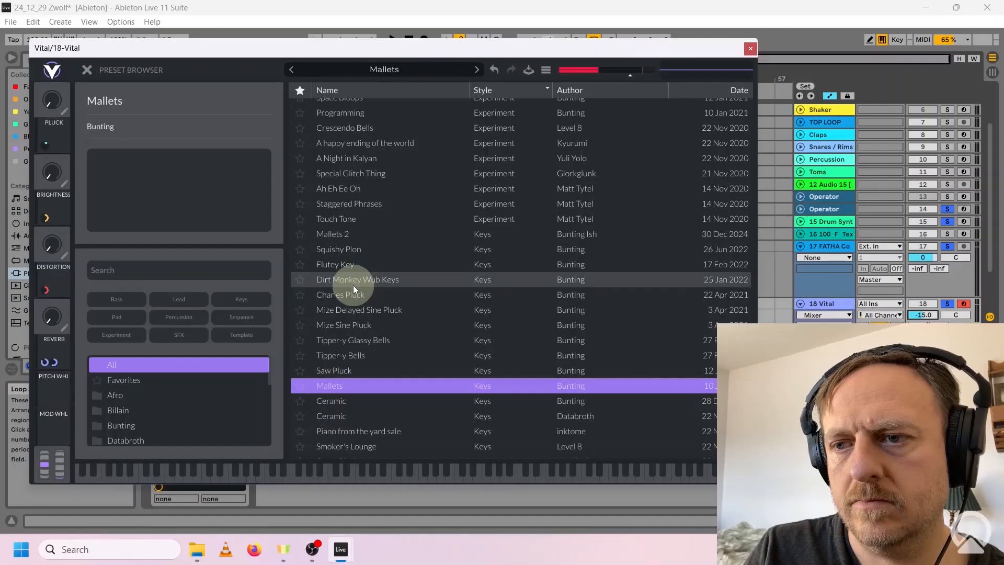
{"action": "left_click", "coordinate": [346, 235]}
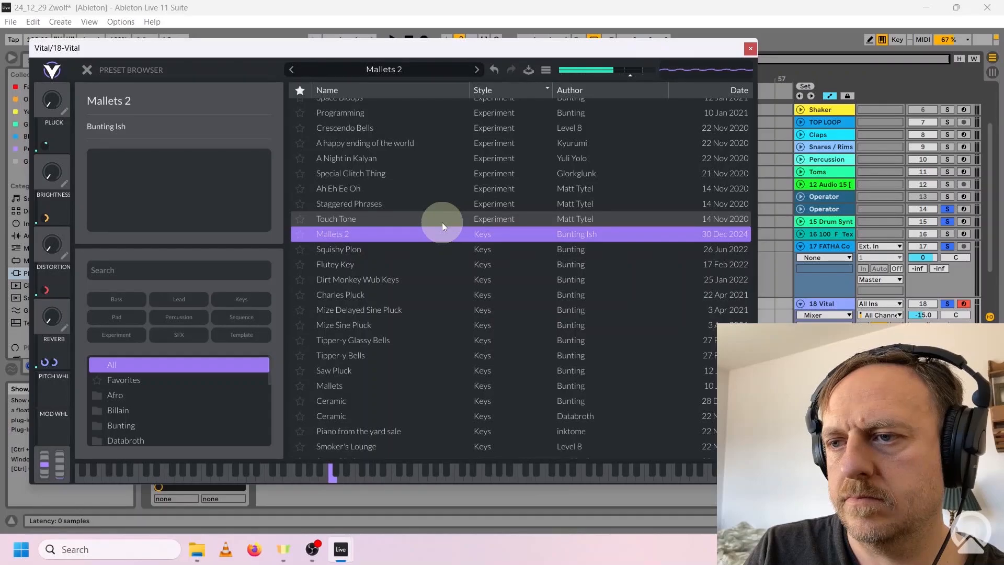
{"action": "left_click", "coordinate": [750, 48]}
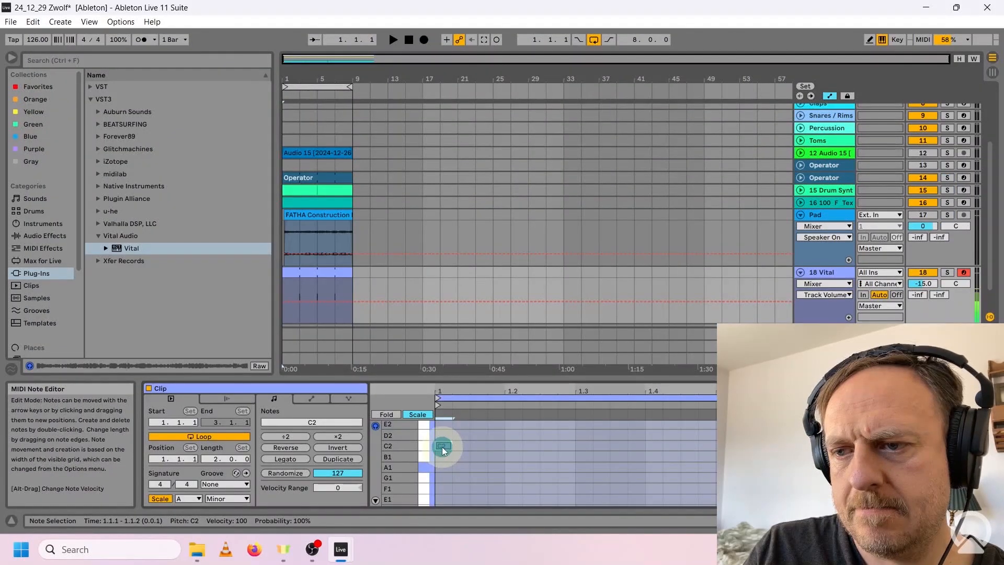
Step: Write short notes in the Vital clip: A0 at 1.2.3, E1 at about 1.3.4 and A0 at 2.2.3
{"action": "left_click", "coordinate": [498, 503]}
{"action": "double_click", "coordinate": [497, 504]}
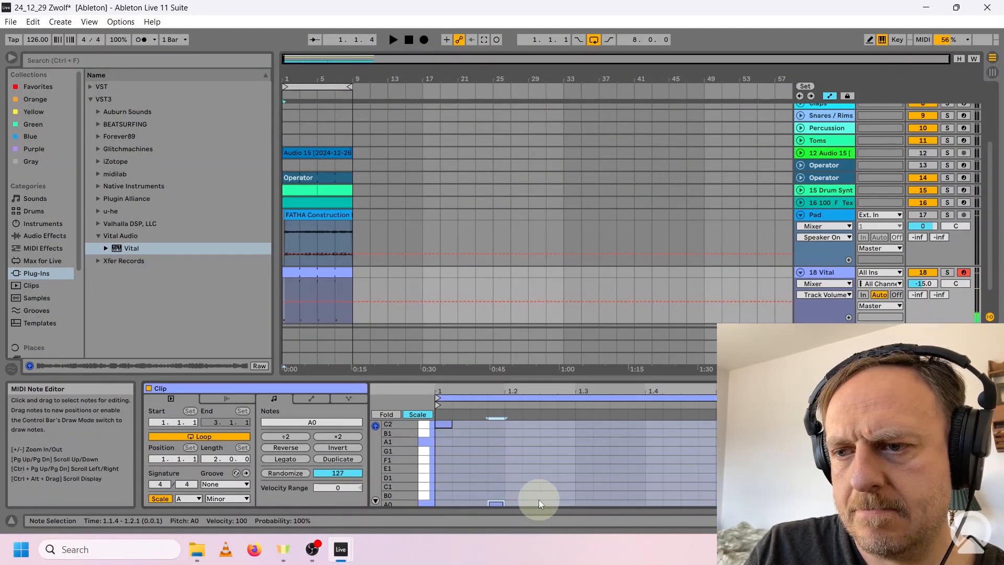
{"action": "double_click", "coordinate": [549, 468]}
{"action": "left_click_drag", "start_coordinate": [496, 503], "coordinate": [550, 503]}
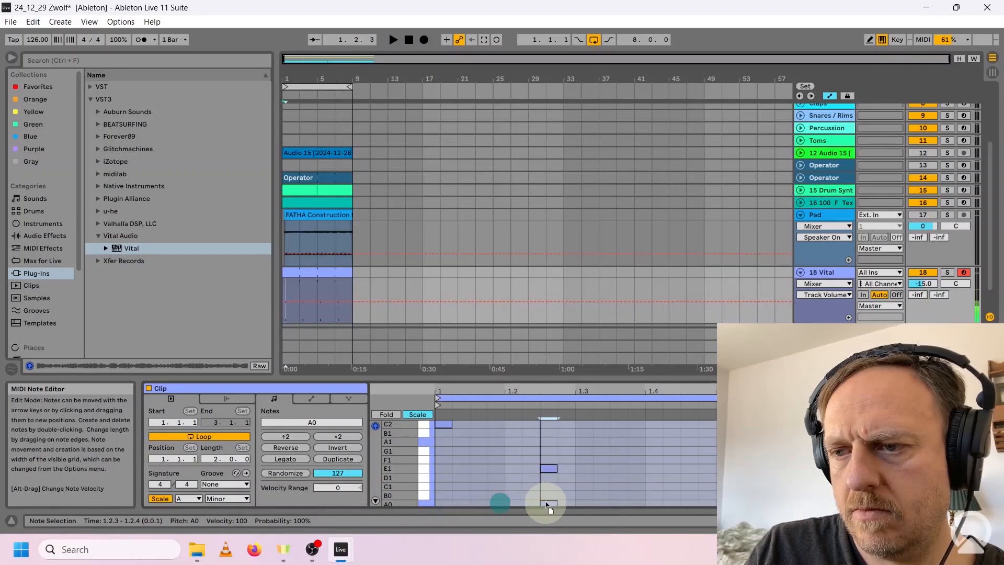
{"action": "left_click_drag", "start_coordinate": [549, 468], "coordinate": [642, 470]}
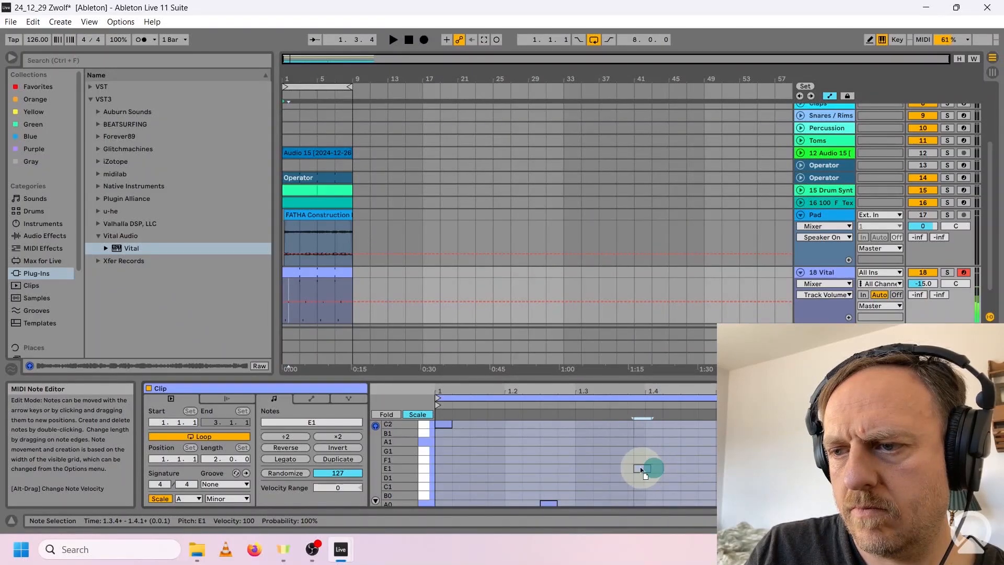
{"action": "double_click", "coordinate": [724, 495]}
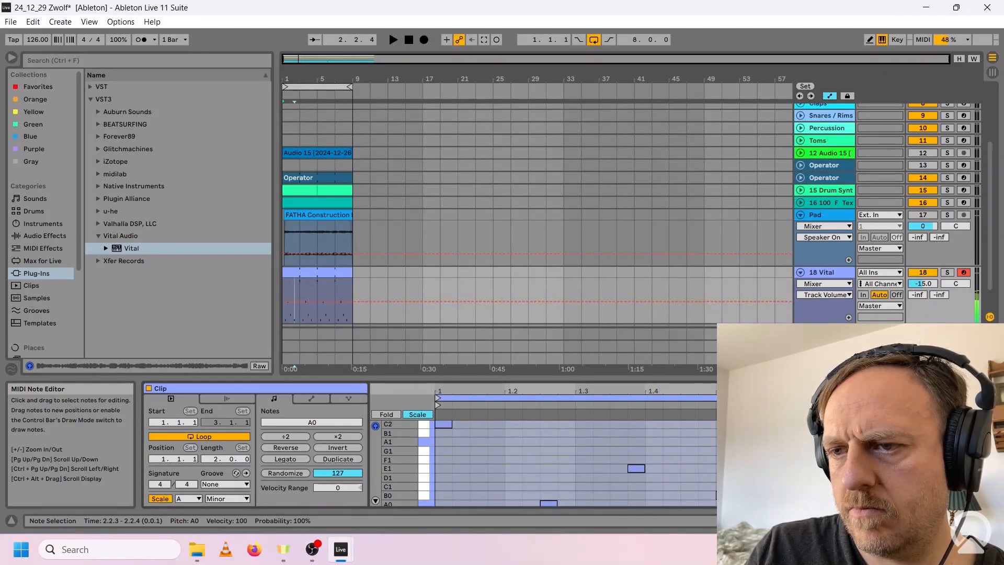
Step: Listen to the Vital pattern soloed, add an E2 note late in bar 2, and set the track volume to -5.0 dB
{"action": "left_click", "coordinate": [947, 272]}
{"action": "key", "text": "space"}
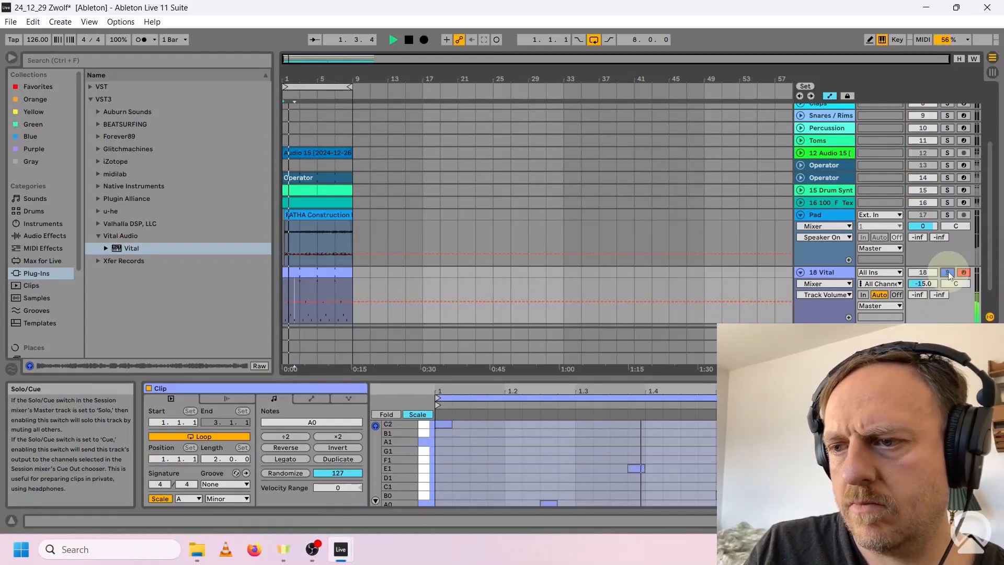
{"action": "key", "text": "space"}
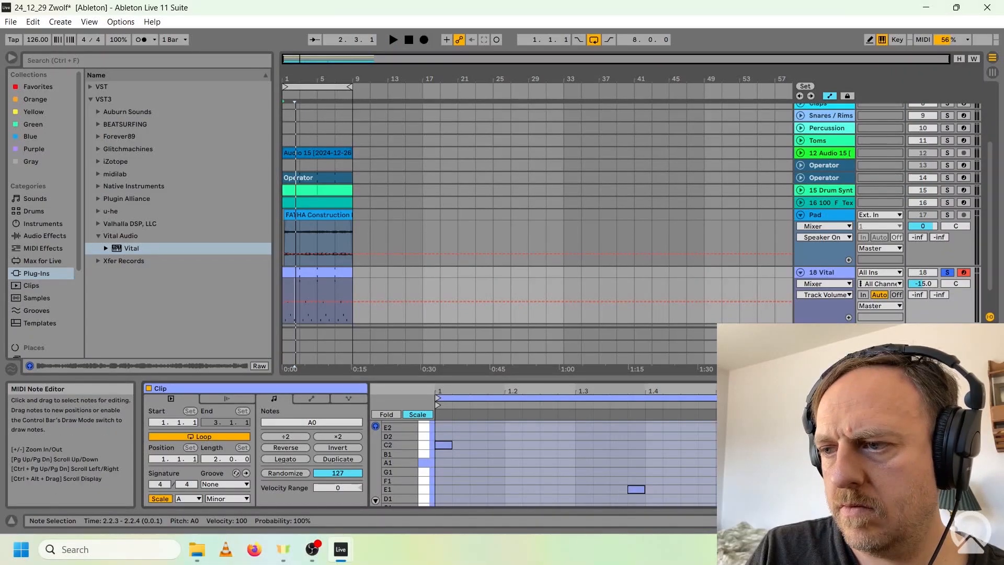
{"action": "double_click", "coordinate": [916, 427]}
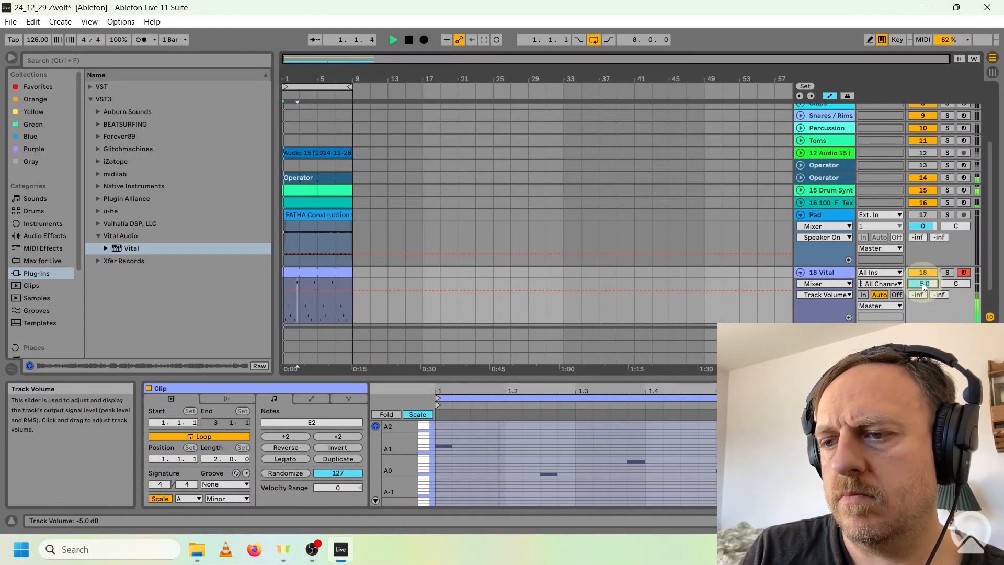
{"action": "left_click_drag", "start_coordinate": [921, 282], "coordinate": [924, 285]}
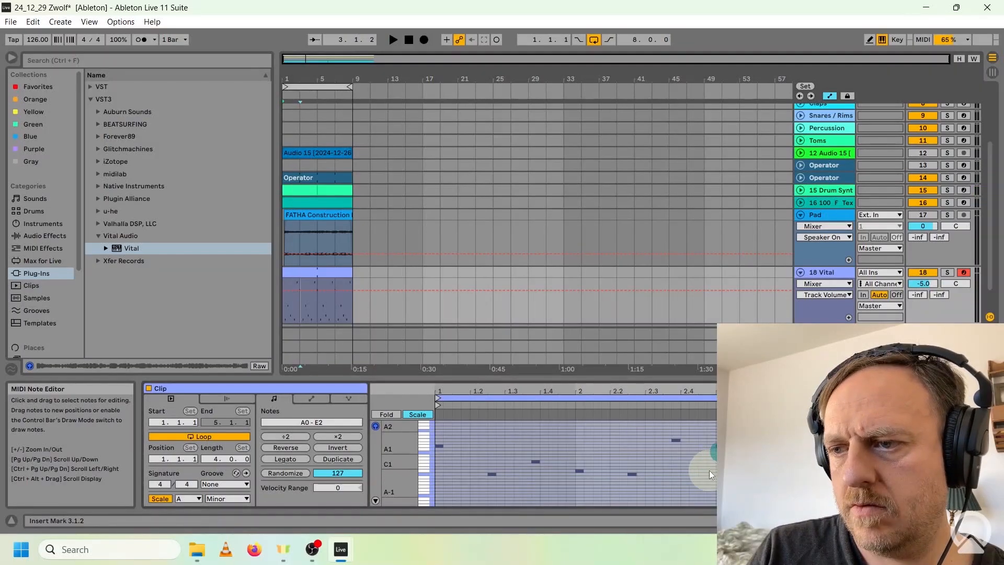
Step: Add a C1 note at the start of bar 3 in the four-bar Vital loop and play it with the full groove
{"action": "left_click", "coordinate": [709, 470]}
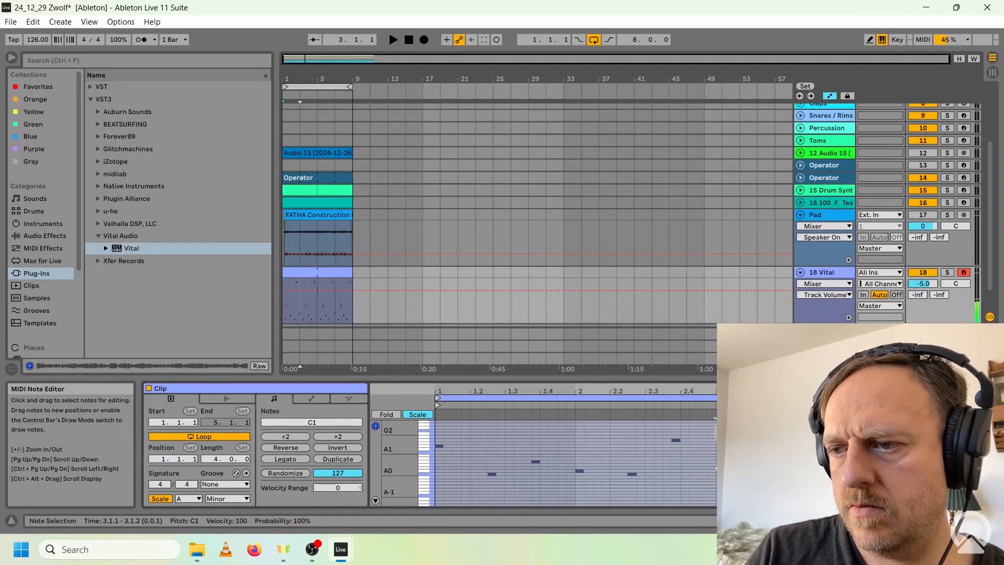
{"action": "left_click", "coordinate": [393, 40]}
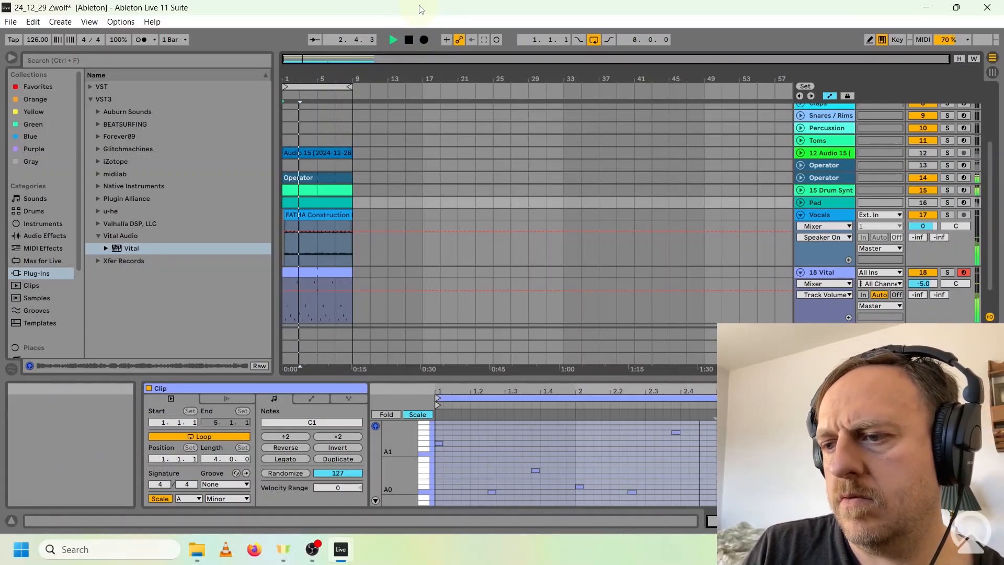
{"action": "left_click", "coordinate": [409, 39]}
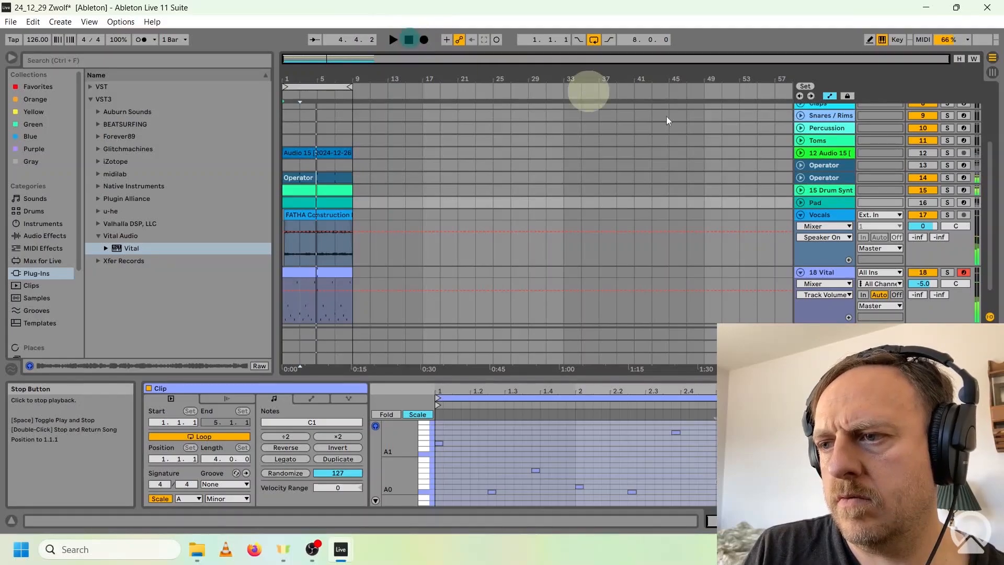
Step: Configure the Vital device on track 18 to expose its Filter 1 Cutoff and Filter 1 Resonance parameters
{"action": "left_click", "coordinate": [889, 521]}
{"action": "left_click_drag", "start_coordinate": [868, 521], "coordinate": [899, 521]}
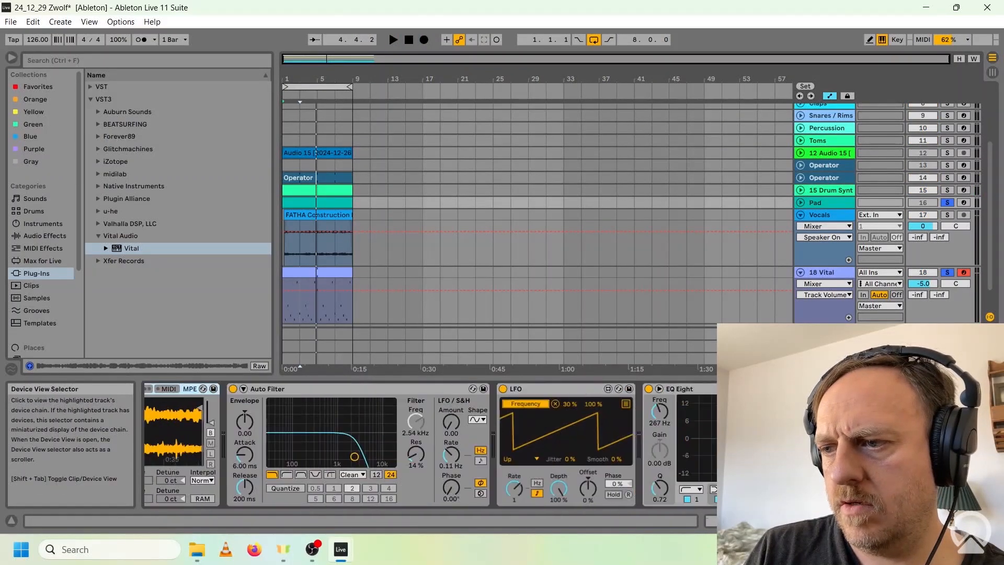
{"action": "left_click", "coordinate": [314, 272]}
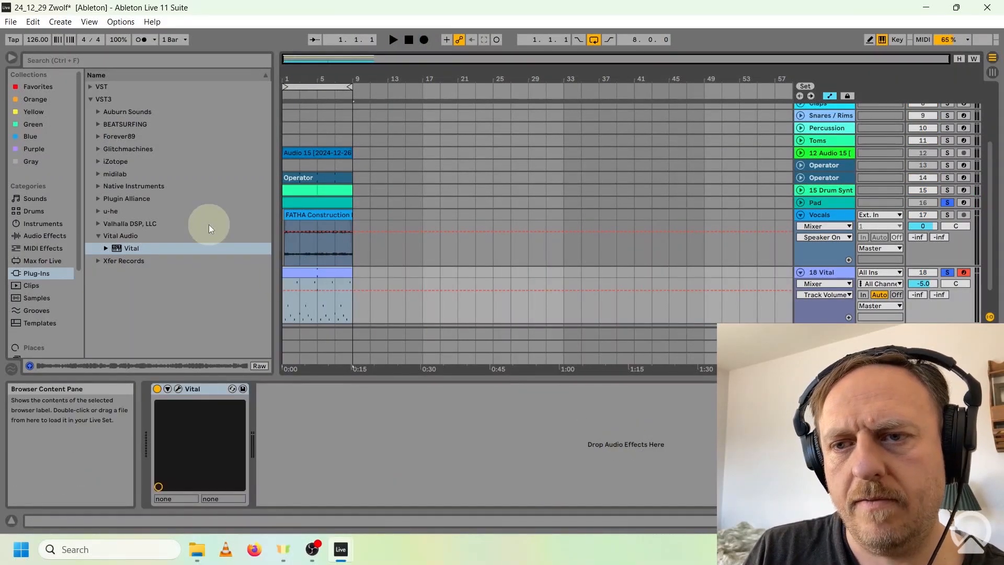
{"action": "left_click", "coordinate": [189, 422]}
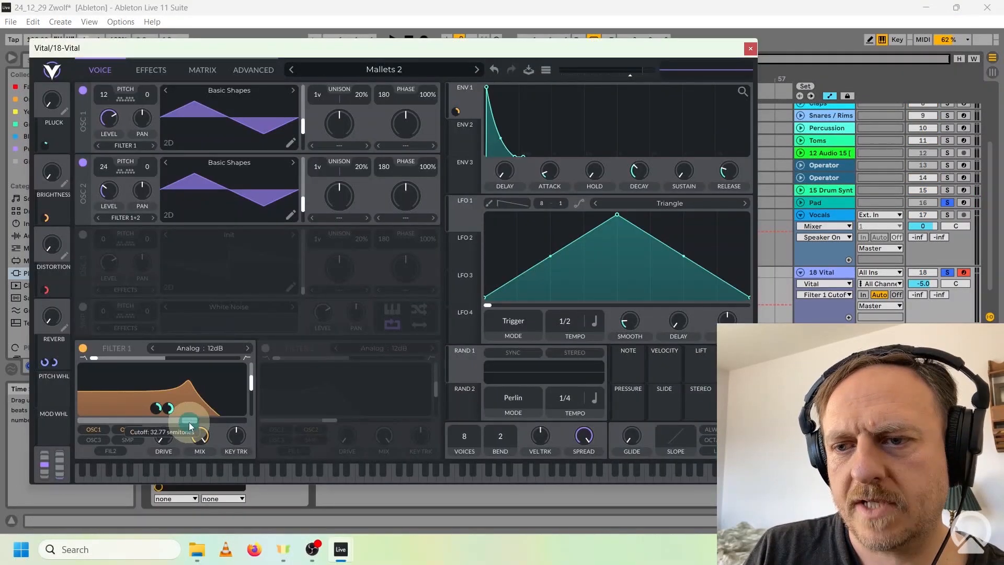
{"action": "left_click", "coordinate": [252, 383]}
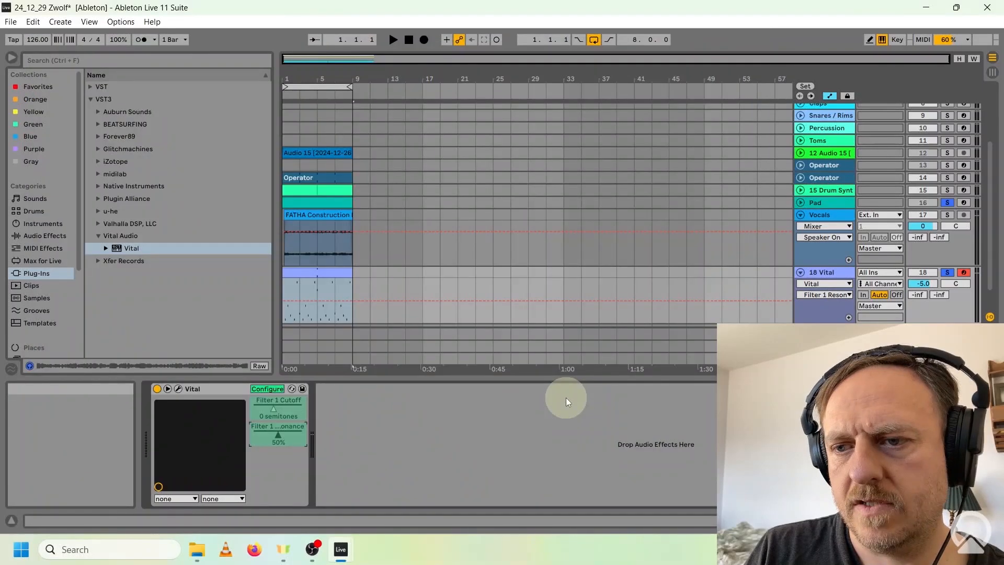
{"action": "left_click", "coordinate": [274, 388]}
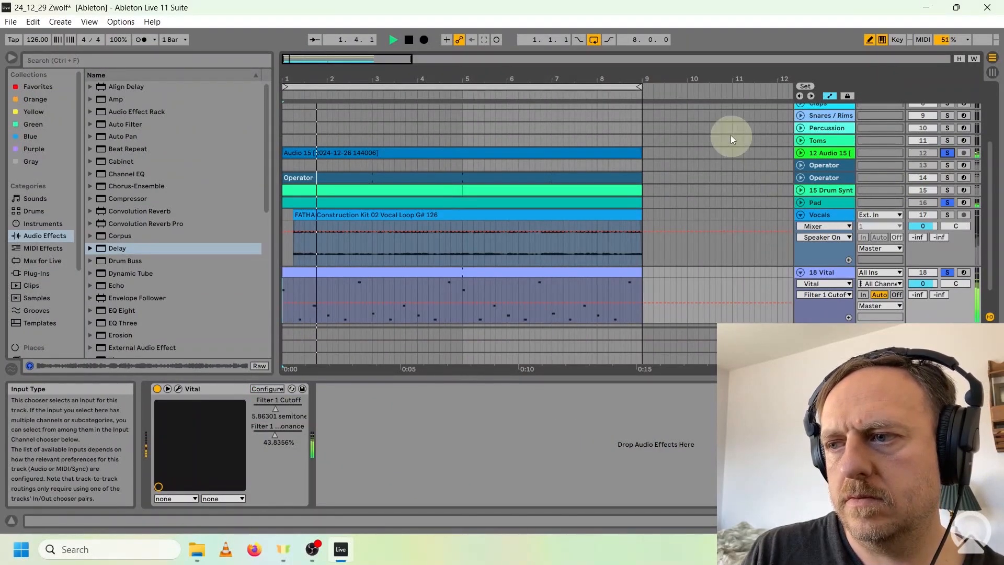
Step: Draw wave-shaped filter automation for Vital's Filter 1 parameters across the eight bars in Draw Mode, and play it back
{"action": "left_click", "coordinate": [408, 39]}
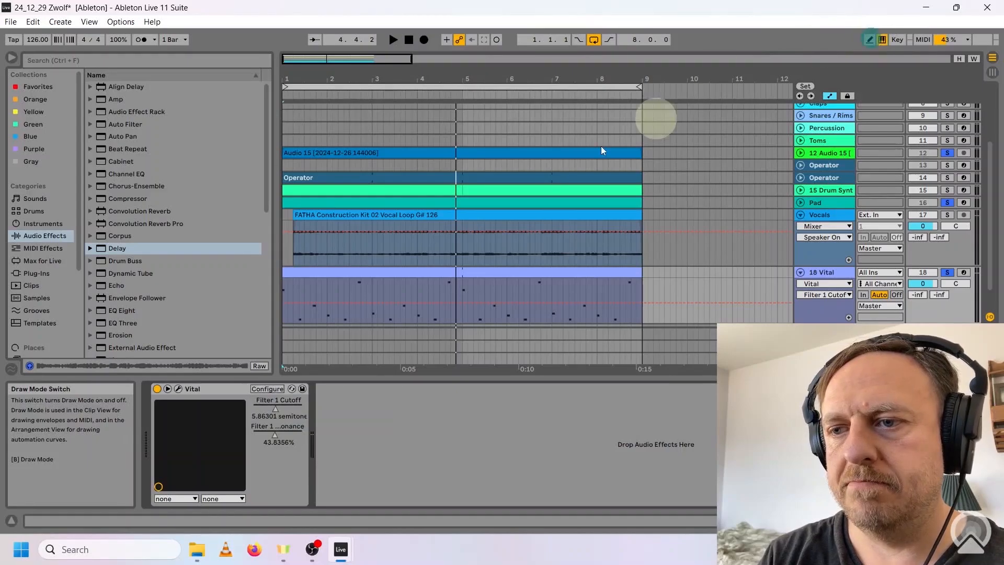
{"action": "left_click", "coordinate": [869, 40]}
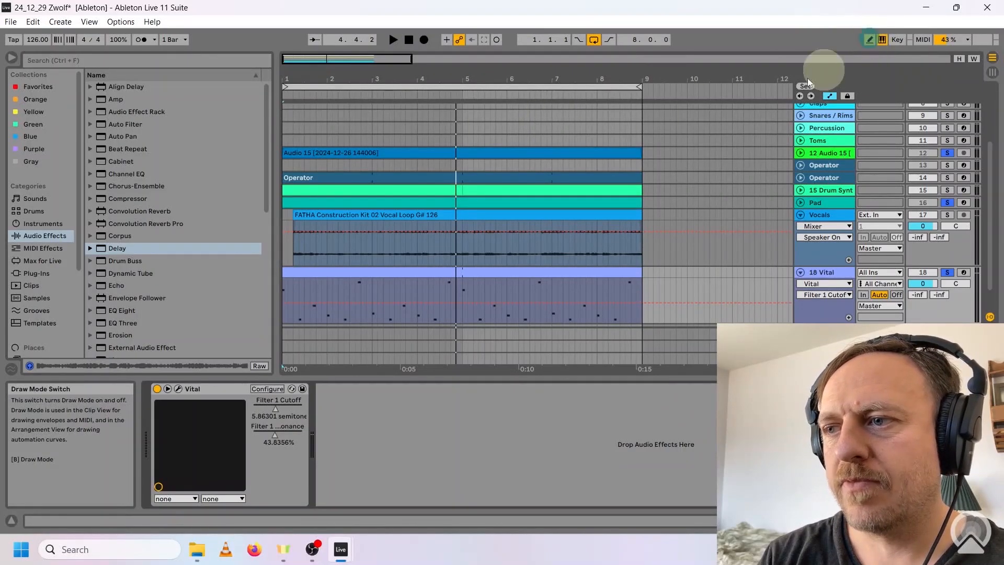
{"action": "mouse_move", "coordinate": [285, 316]}
{"action": "left_mouse_down"}
{"action": "mouse_move", "coordinate": [394, 284]}
{"action": "mouse_move", "coordinate": [518, 288]}
{"action": "left_mouse_up"}
{"action": "left_click", "coordinate": [409, 40]}
{"action": "left_click", "coordinate": [396, 40]}
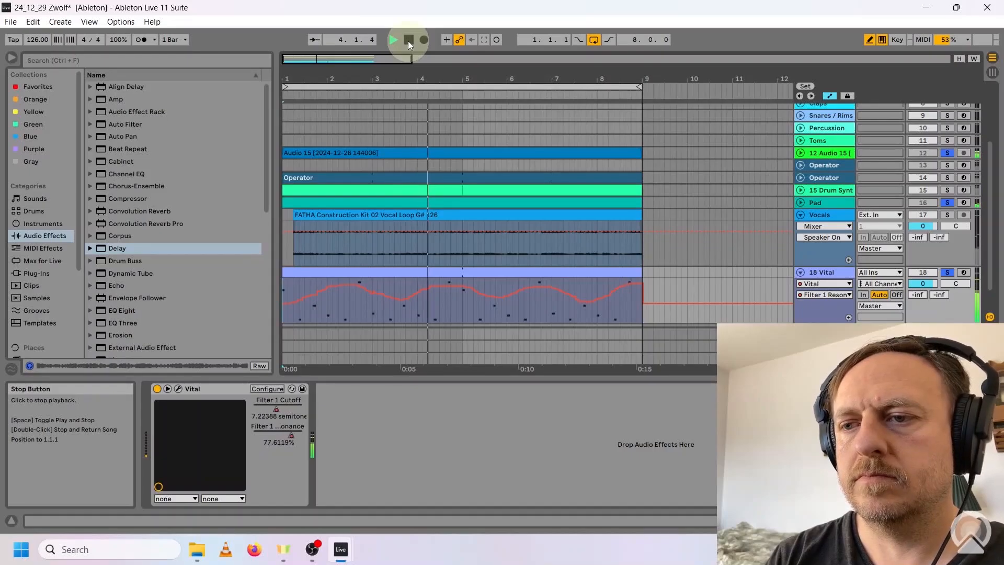
{"action": "left_click", "coordinate": [408, 41]}
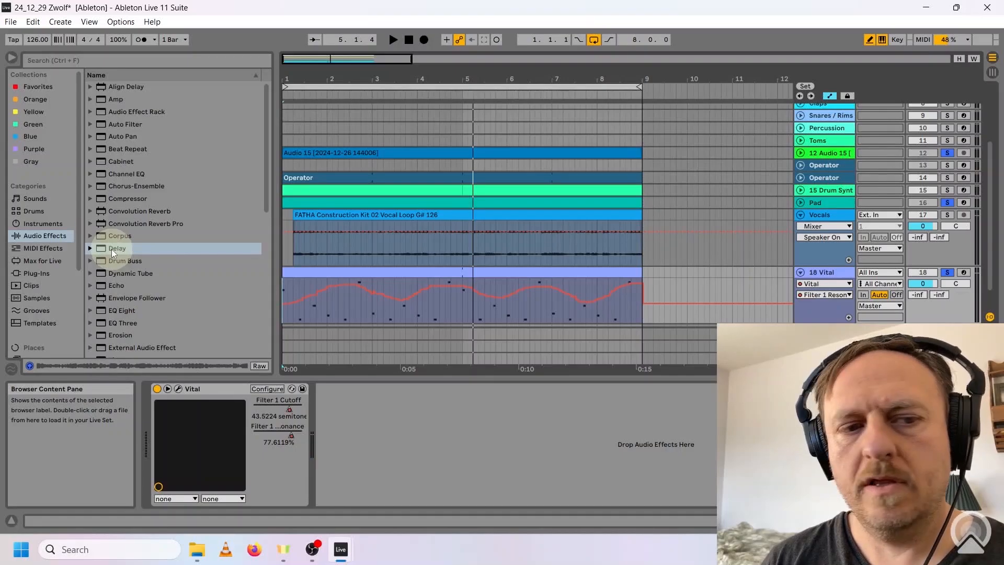
Step: Add a Delay after Vital and move its band-pass filter to 8.70 kHz with a width of 8.11
{"action": "left_click_drag", "start_coordinate": [112, 249], "coordinate": [404, 429]}
{"action": "left_click", "coordinate": [341, 419]}
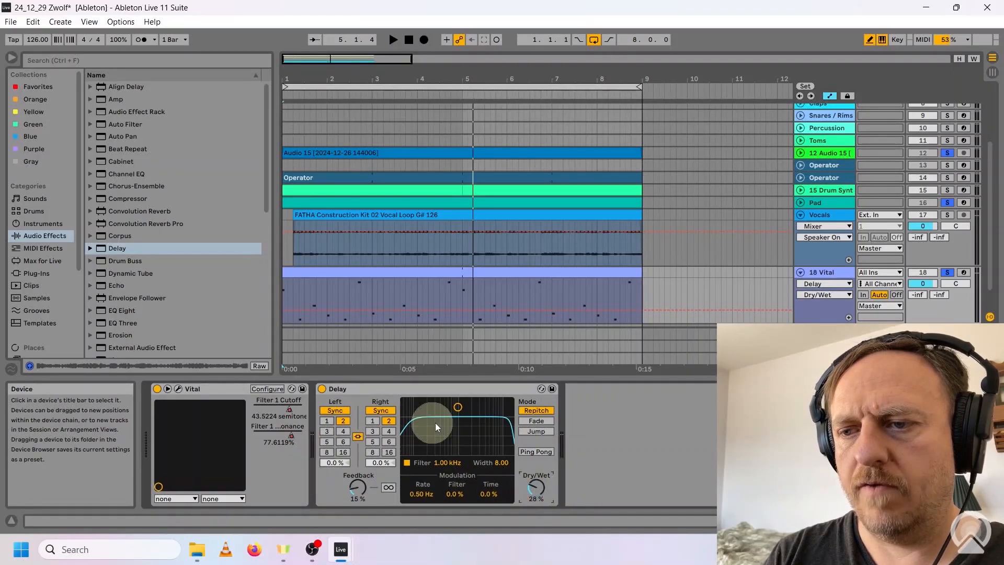
{"action": "left_click_drag", "start_coordinate": [460, 407], "coordinate": [496, 406]}
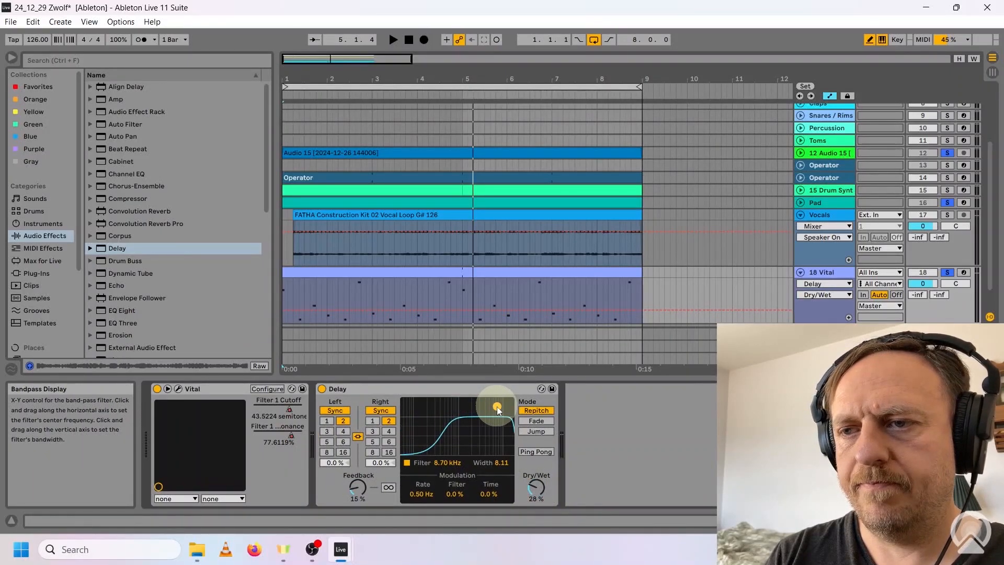
Step: Play the delayed Vital part, clear the solo on 12 Audio 15 to hear it in the full mix, and stop playback
{"action": "left_click", "coordinate": [394, 40]}
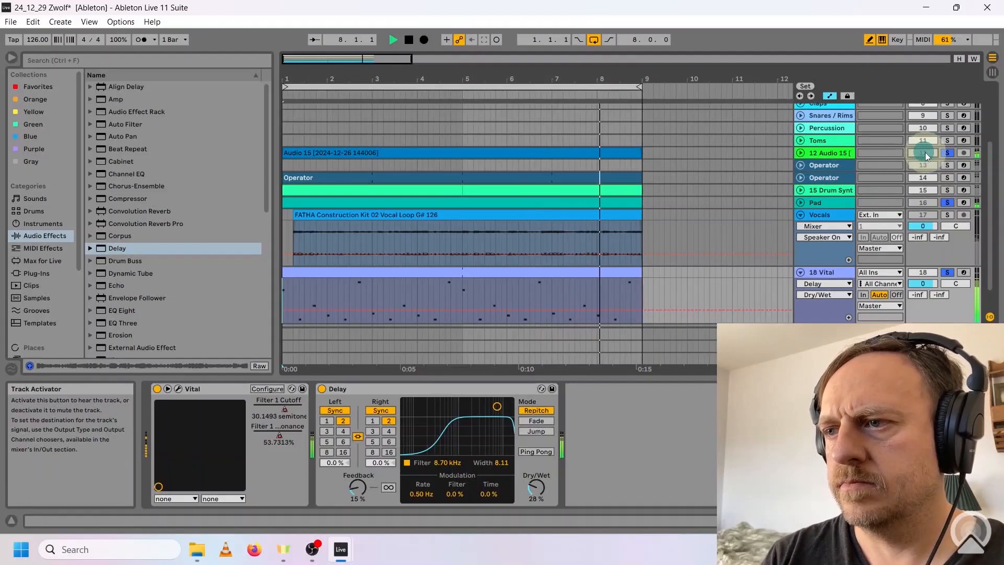
{"action": "left_click", "coordinate": [948, 153]}
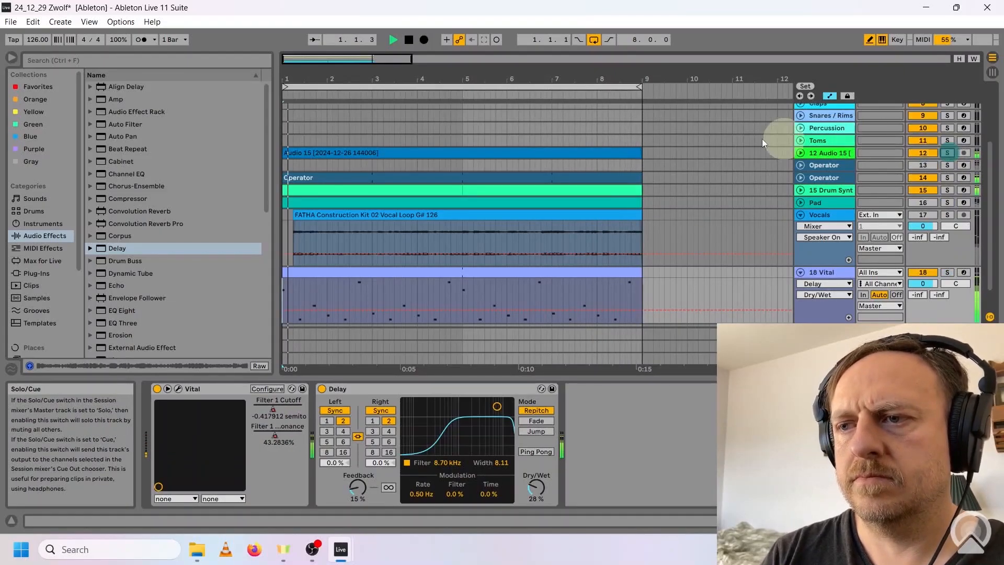
{"action": "left_click", "coordinate": [732, 211]}
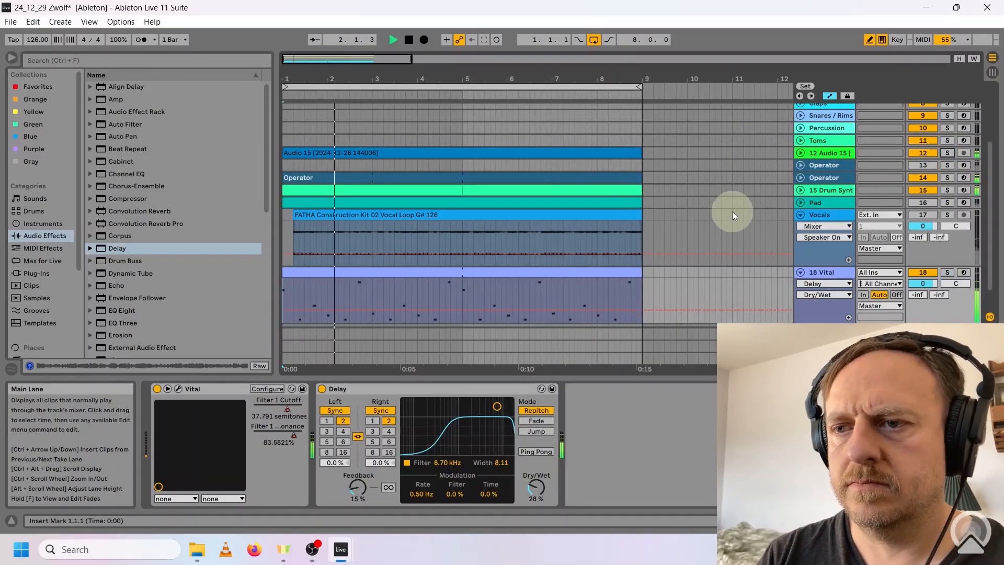
{"action": "left_click", "coordinate": [800, 272]}
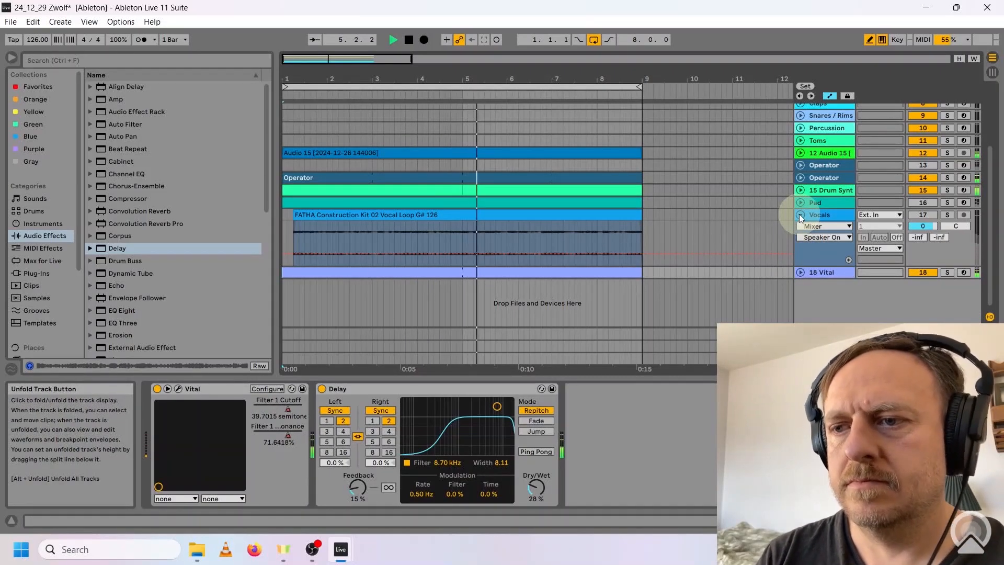
{"action": "left_click", "coordinate": [801, 272]}
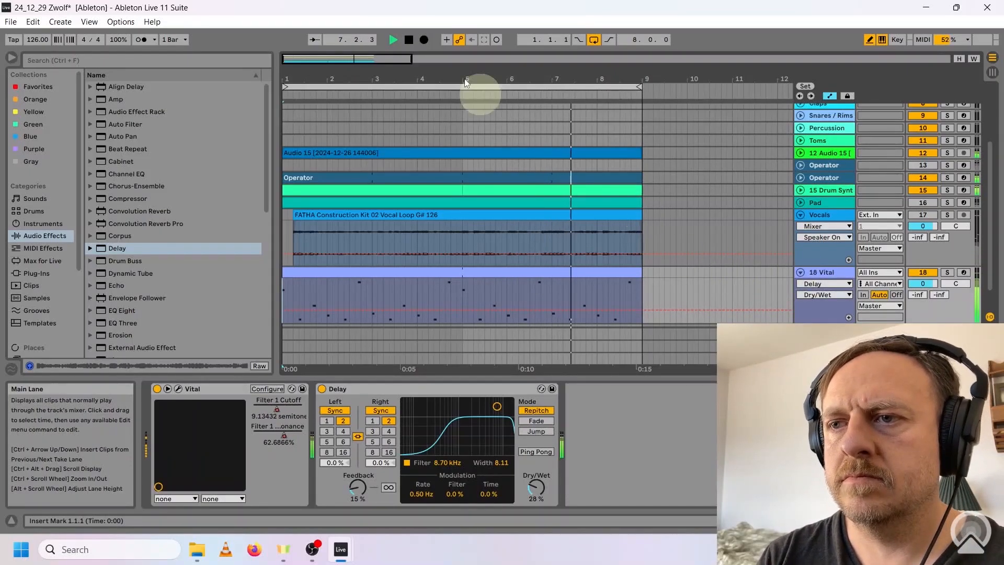
{"action": "left_click", "coordinate": [408, 39]}
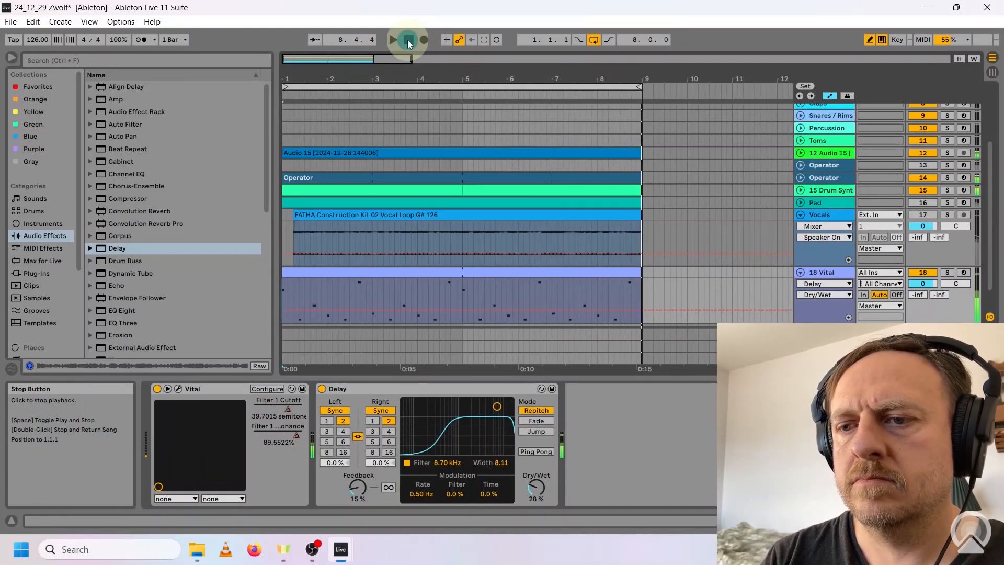
Step: Add an EQ Eight after the Delay on the Vital track and set its band 1 low cut to 130 Hz
{"action": "right_click", "coordinate": [294, 407]}
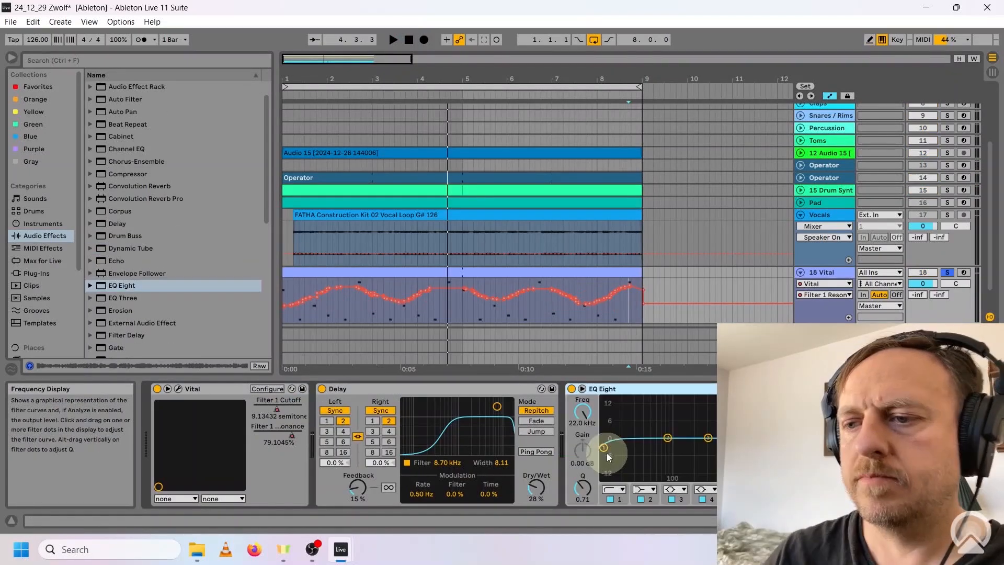
{"action": "left_click", "coordinate": [604, 449]}
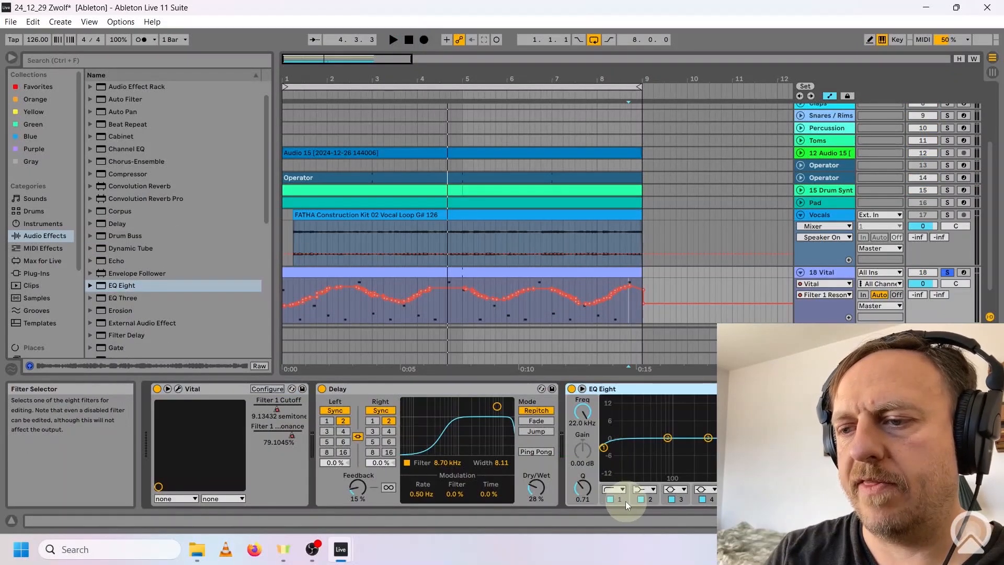
{"action": "mouse_move", "coordinate": [582, 416]}
{"action": "left_mouse_down"}
{"action": "mouse_move", "coordinate": [582, 405]}
{"action": "mouse_move", "coordinate": [582, 418]}
{"action": "left_mouse_up"}
Step: Raise the Vital track volume to 2.0 dB while playing it soloed
{"action": "left_click", "coordinate": [924, 283]}
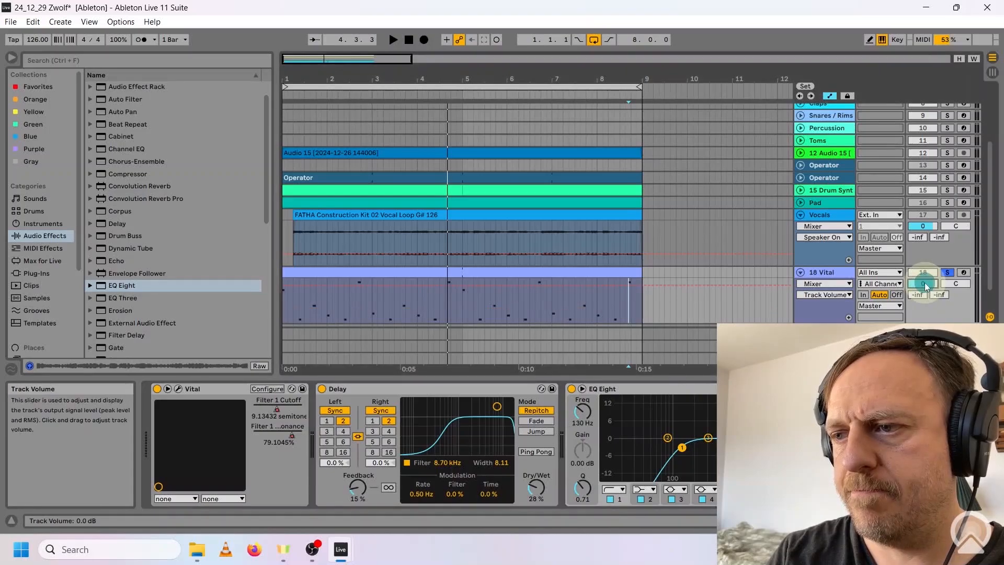
{"action": "key", "text": "space"}
{"action": "left_click_drag", "start_coordinate": [924, 282], "coordinate": [925, 277]}
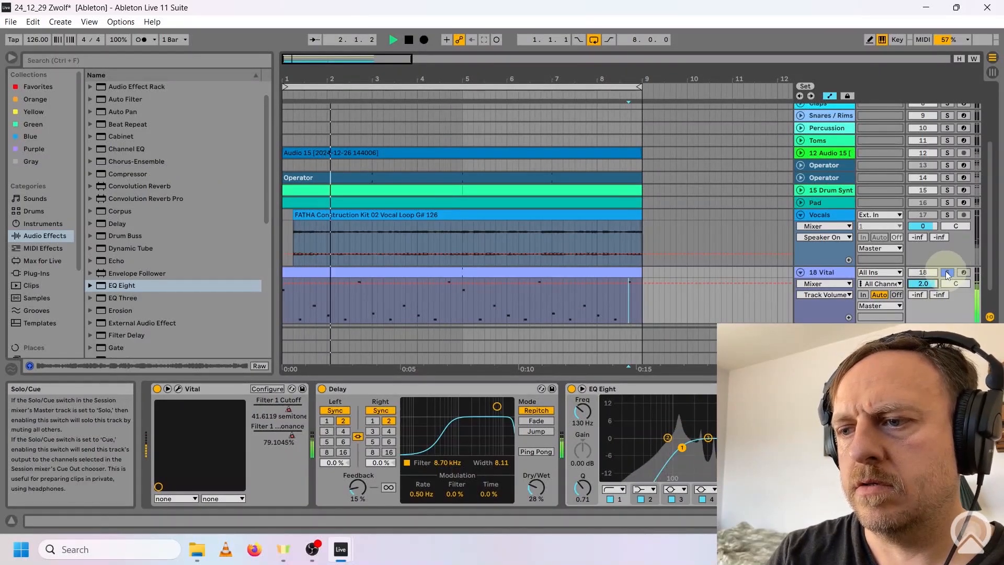
Step: Clear the solo on the Vital track, activate the Vocals track, play the loop from the start and fold the Vocals lane
{"action": "left_click", "coordinate": [948, 272]}
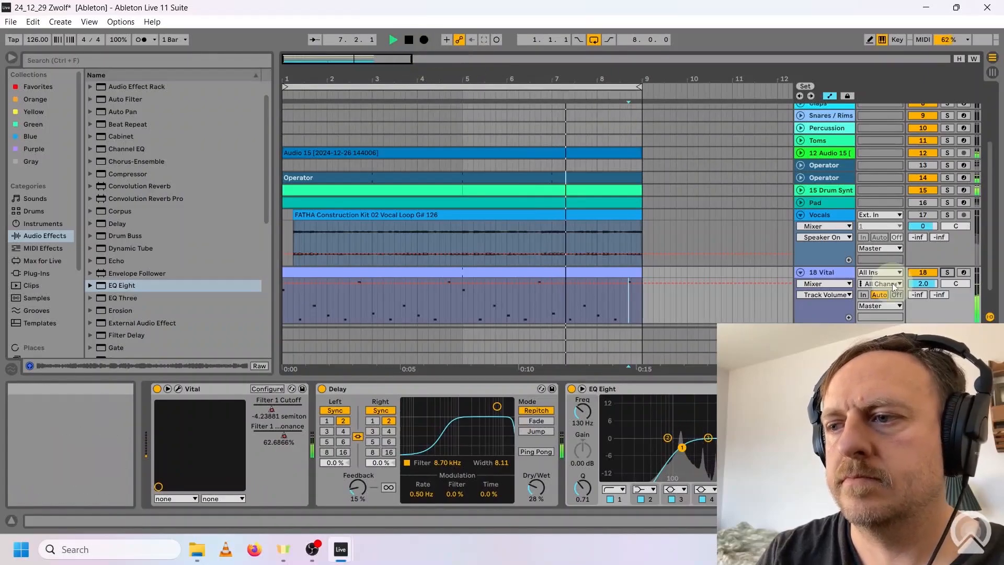
{"action": "right_click", "coordinate": [826, 259]}
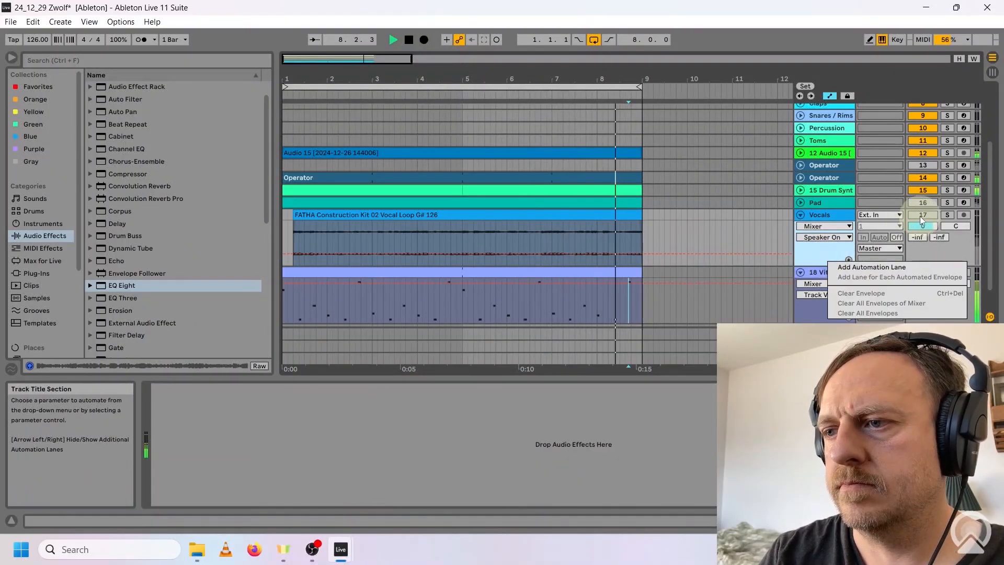
{"action": "left_click", "coordinate": [922, 215]}
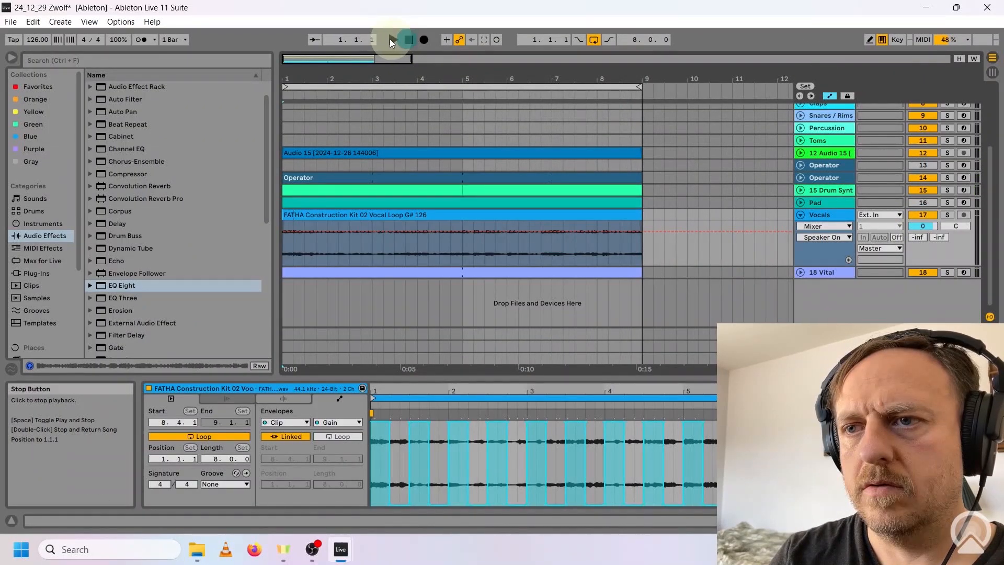
{"action": "left_click", "coordinate": [392, 40]}
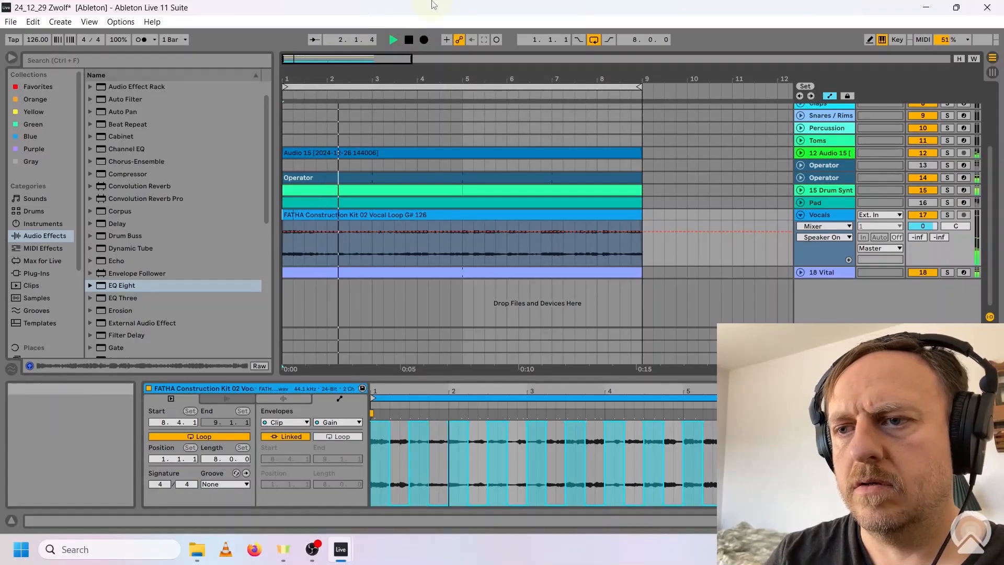
{"action": "left_click", "coordinate": [799, 215]}
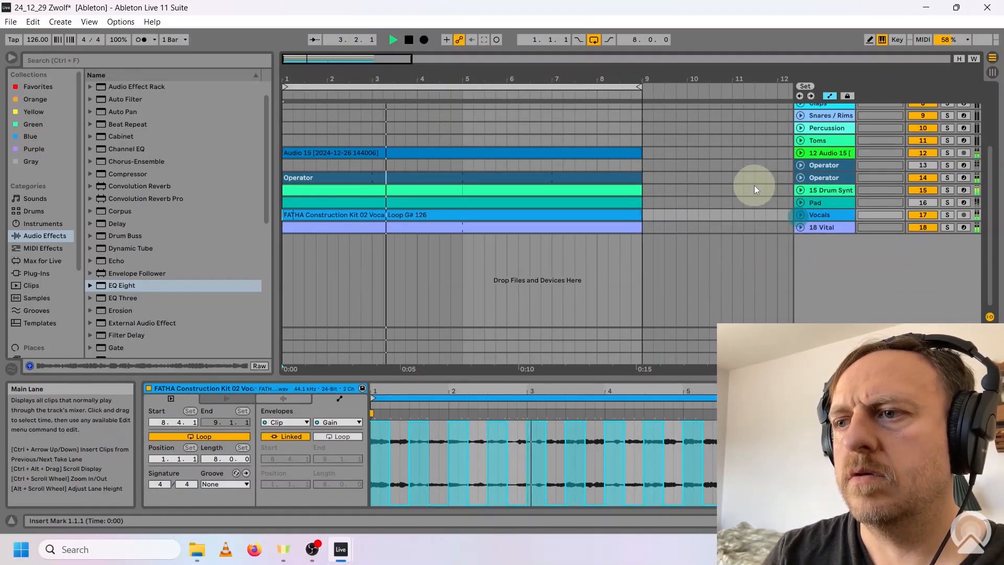
Step: Activate the Shaker track to hear it in the mix, and stop playback back at the start
{"action": "scroll", "coordinate": [754, 186], "scroll_direction": "up", "scroll_amount": 5}
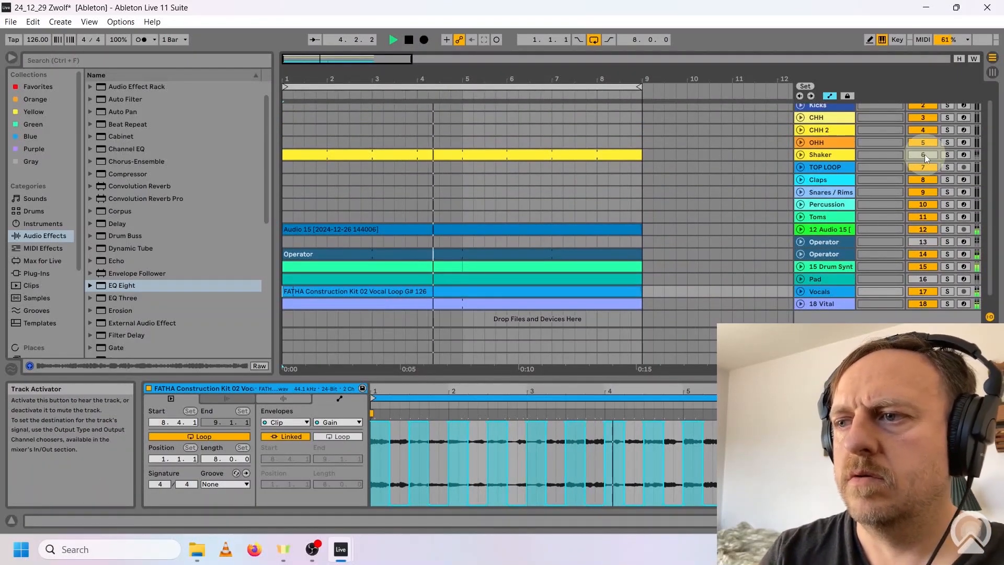
{"action": "left_click", "coordinate": [924, 155]}
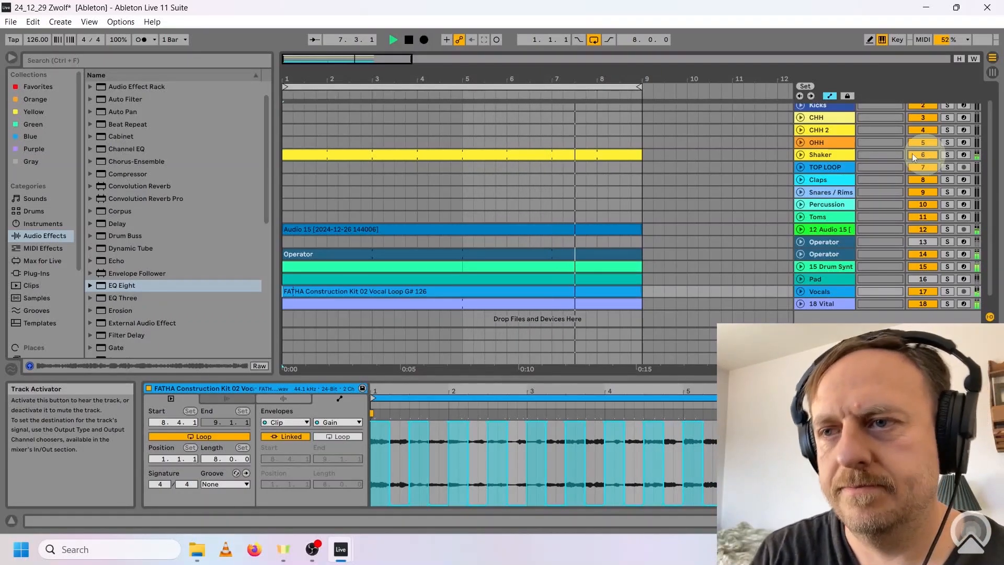
{"action": "left_click", "coordinate": [410, 39]}
{"action": "left_click", "coordinate": [410, 40]}
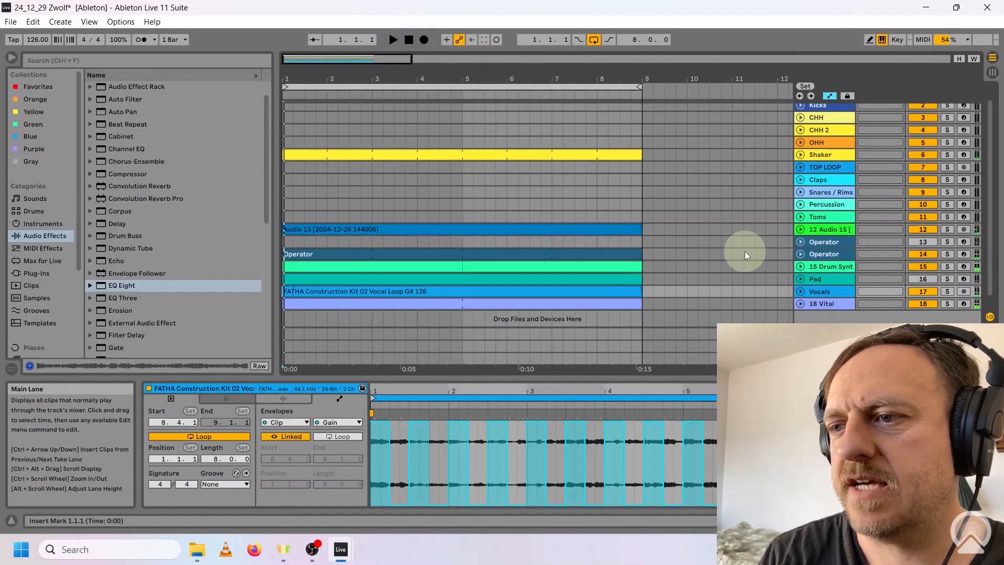
Step: Solo the Pad track and duplicate its eight-bar clip so the copy fills bars 9 to 17
{"action": "scroll", "coordinate": [725, 234], "scroll_direction": "down", "scroll_amount": 1}
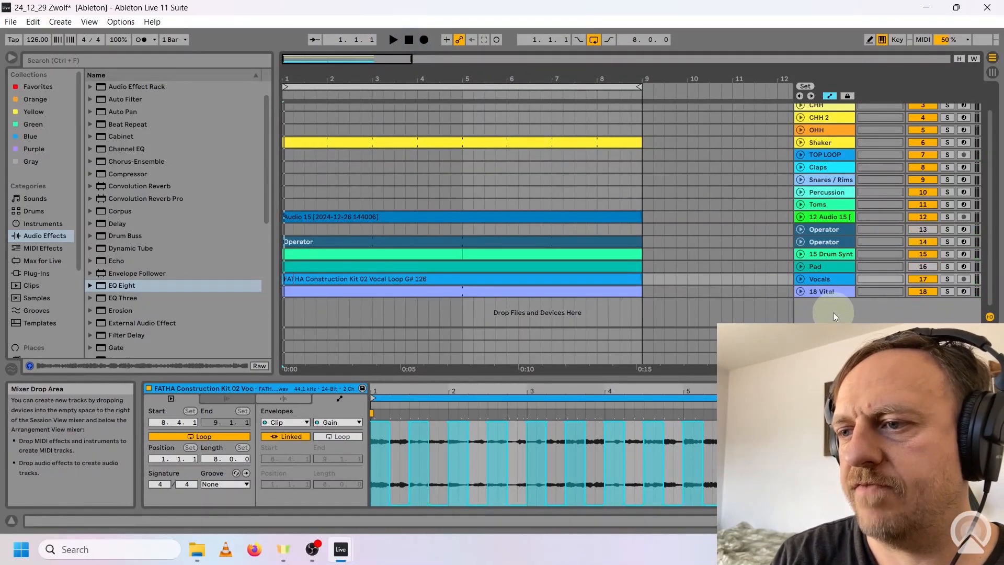
{"action": "left_click", "coordinate": [607, 266]}
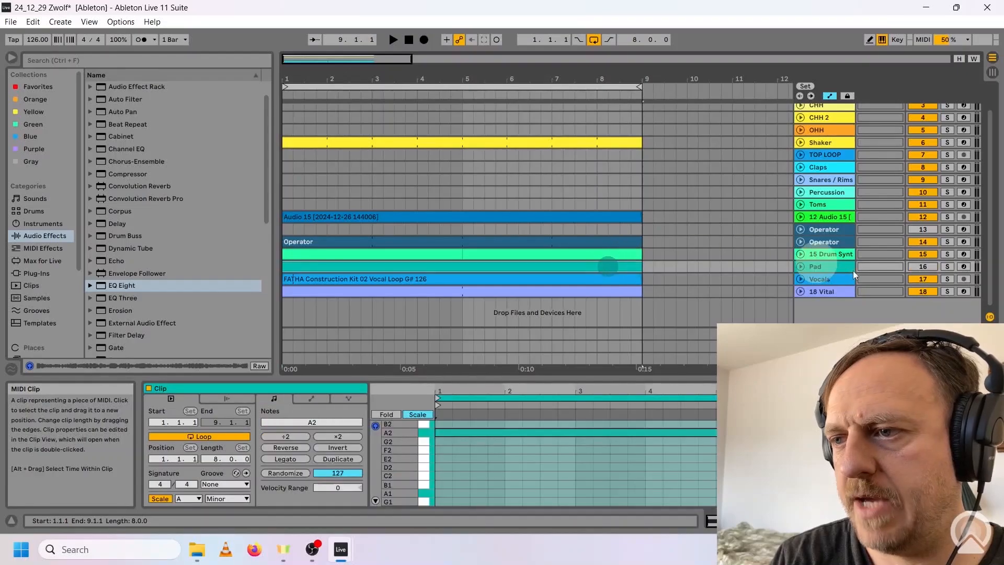
{"action": "left_click", "coordinate": [947, 266]}
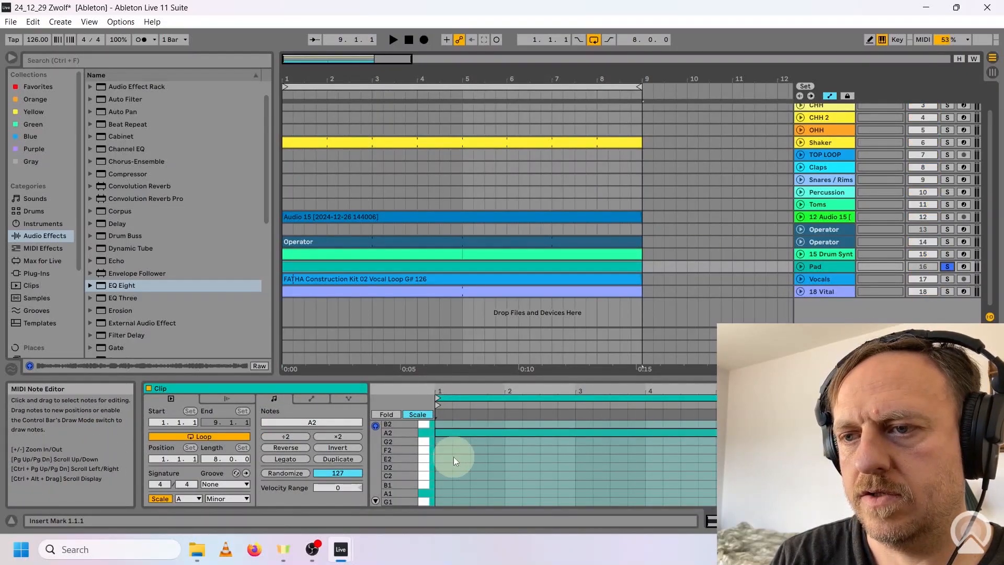
{"action": "key", "text": "ctrl+d"}
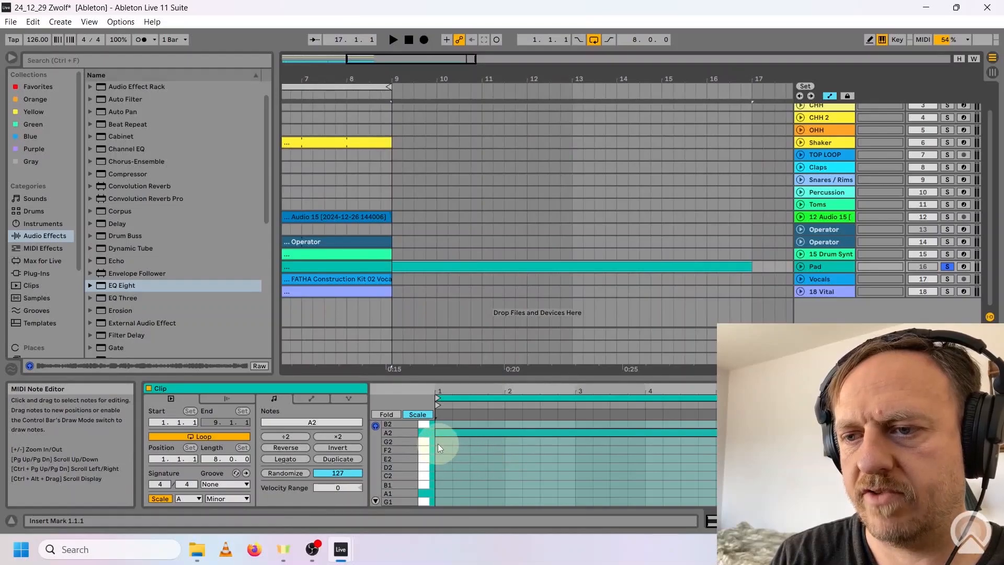
Step: Add notes C3, E3 and G3 at the start of the duplicated Pad clip and transpose them down one octave
{"action": "scroll", "coordinate": [423, 466], "scroll_direction": "up", "scroll_amount": 3}
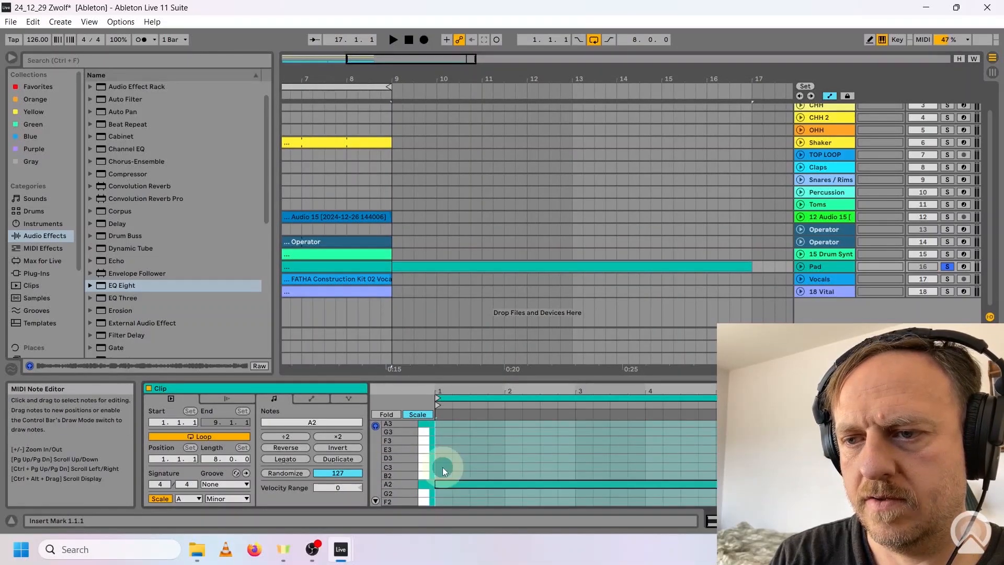
{"action": "double_click", "coordinate": [442, 466]}
{"action": "double_click", "coordinate": [442, 449]}
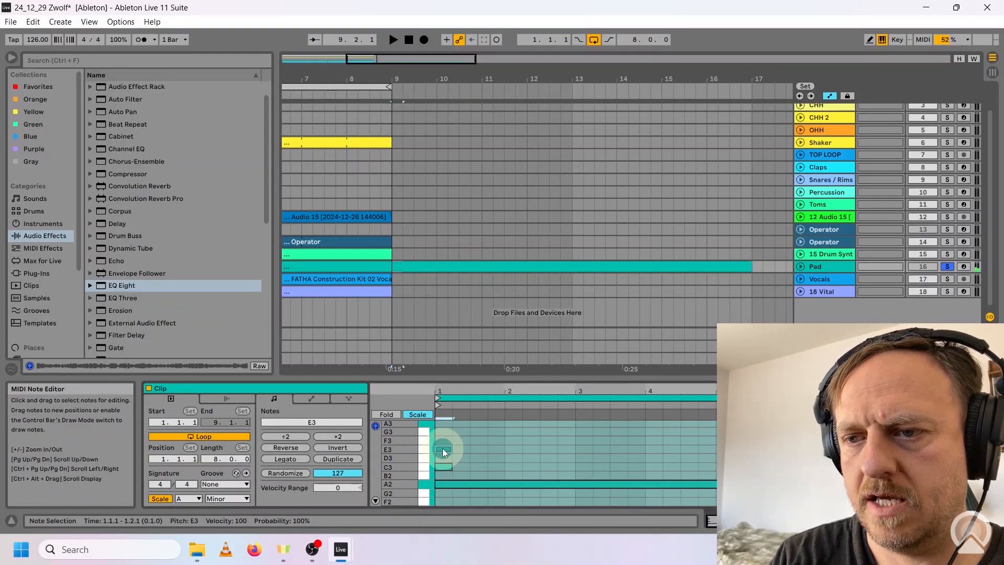
{"action": "double_click", "coordinate": [444, 430]}
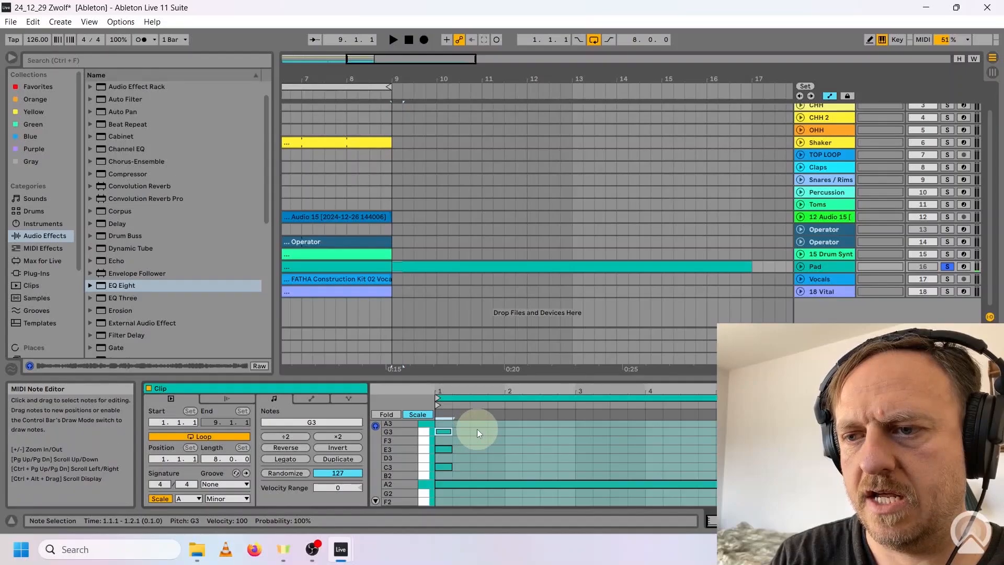
{"action": "left_click_drag", "start_coordinate": [477, 429], "coordinate": [426, 472]}
{"action": "key", "text": "shift+Down"}
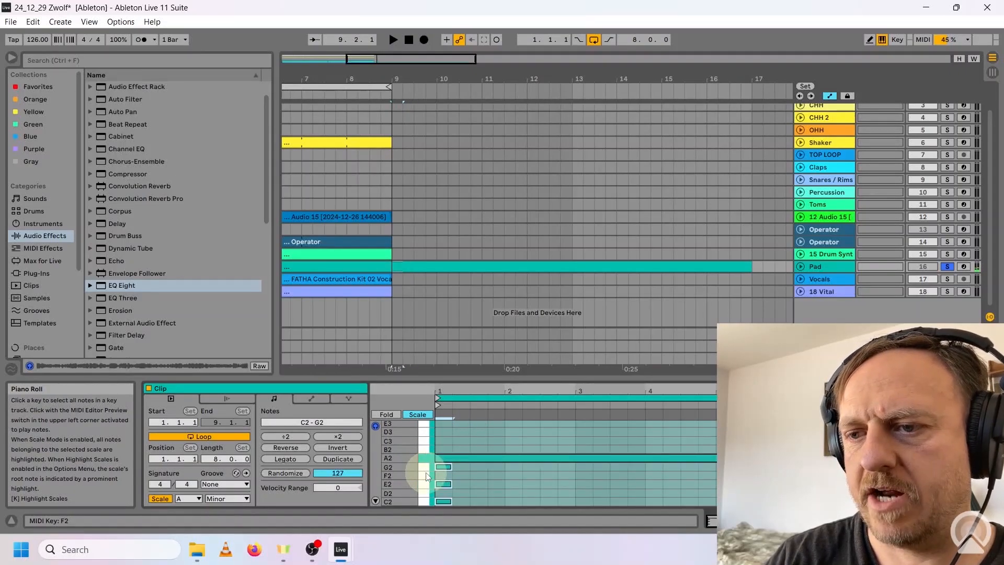
Step: Show the automation of the LFO device's on/off switch on the Pad track, and stop playback
{"action": "key", "text": "shift+Tab"}
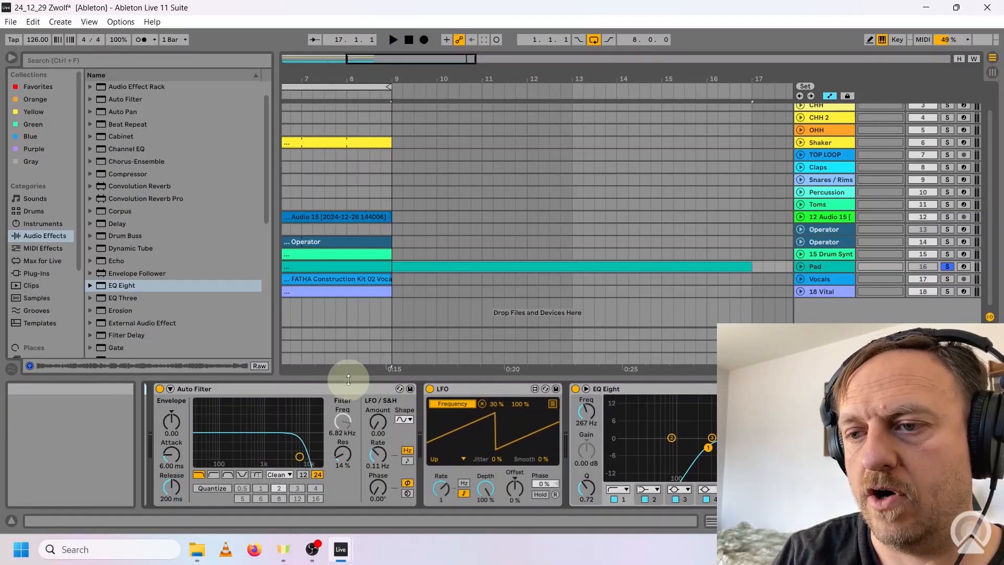
{"action": "right_click", "coordinate": [429, 390]}
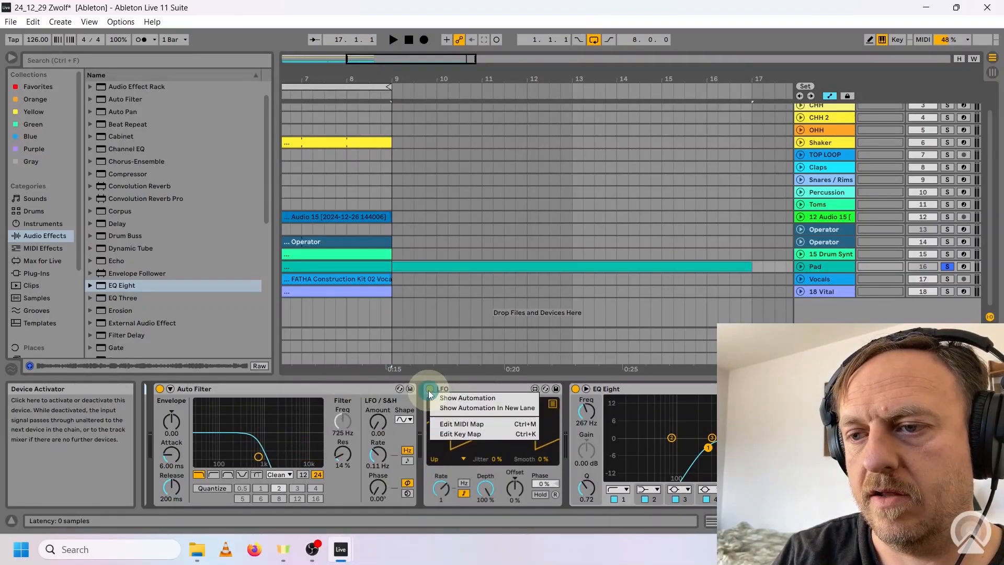
{"action": "left_click", "coordinate": [463, 398]}
{"action": "left_click", "coordinate": [485, 293]}
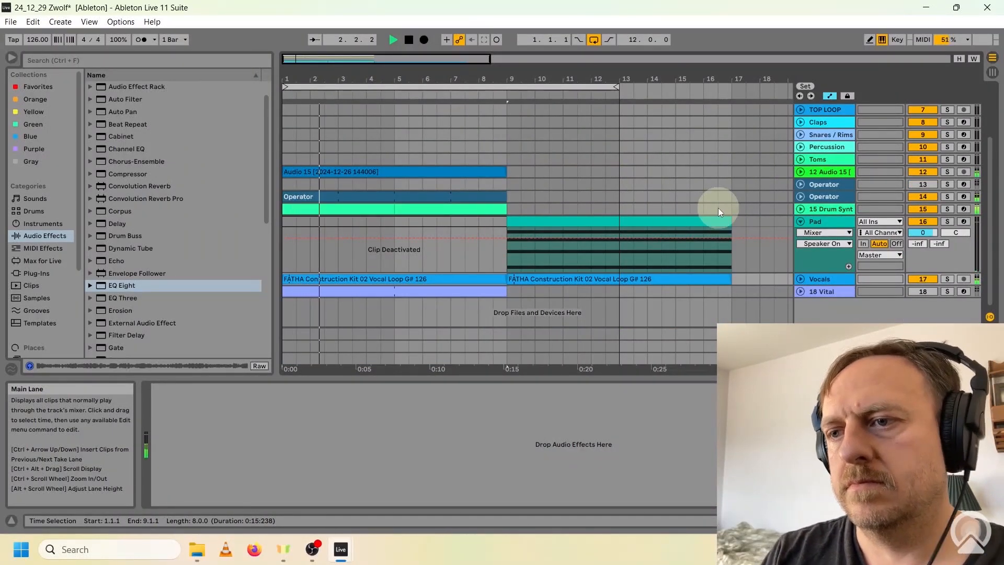
{"action": "left_click", "coordinate": [408, 40]}
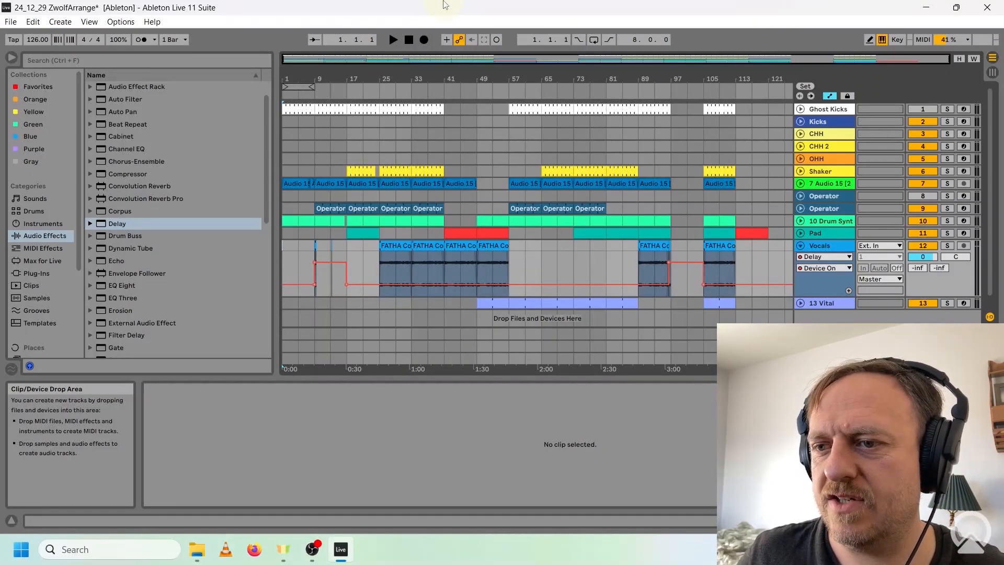
Step: Play the ZwolfArrange arrangement from the start with the Vocals track folded, following its first sections
{"action": "left_click", "coordinate": [393, 40]}
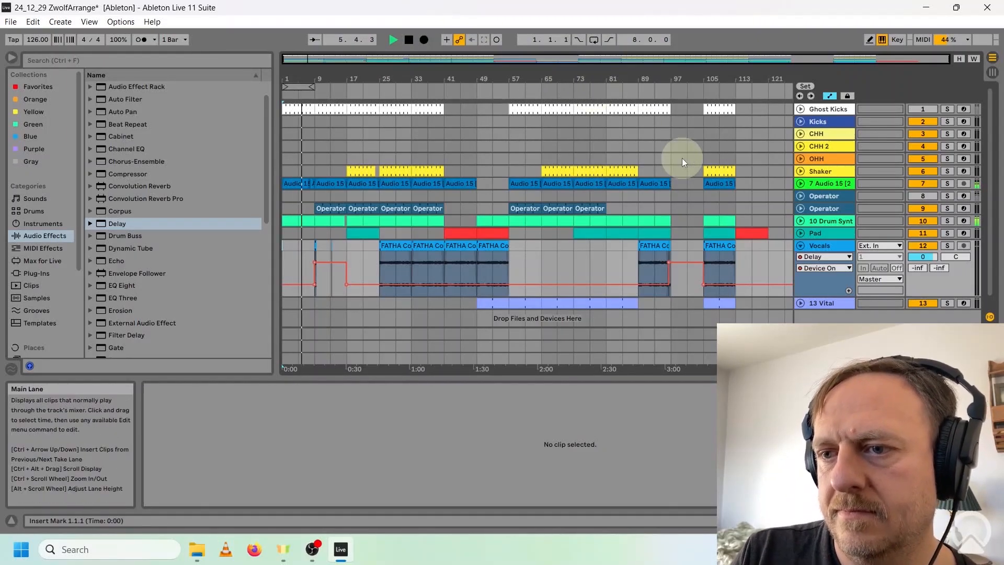
{"action": "left_click", "coordinate": [804, 244]}
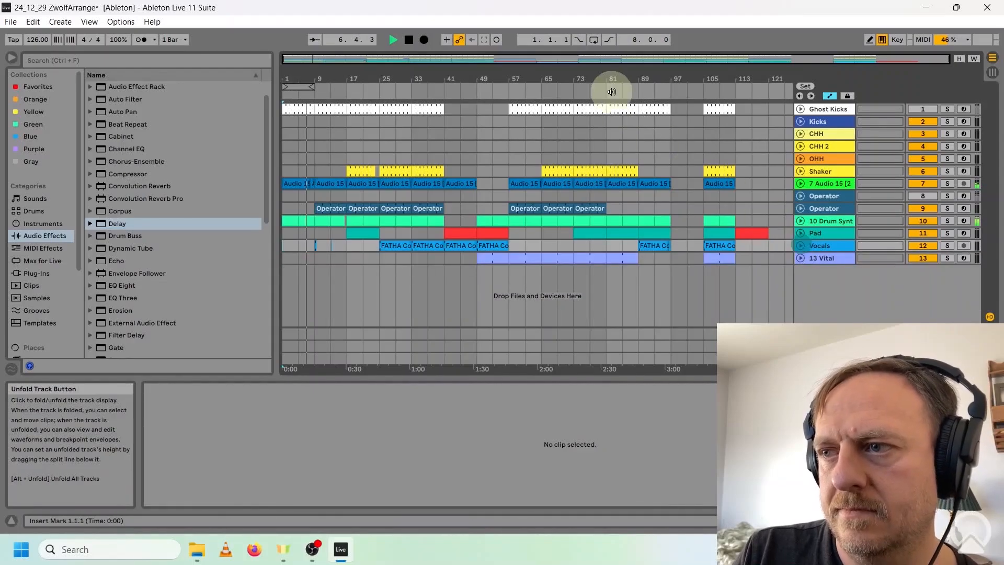
{"action": "left_click_drag", "start_coordinate": [417, 59], "coordinate": [417, 7]}
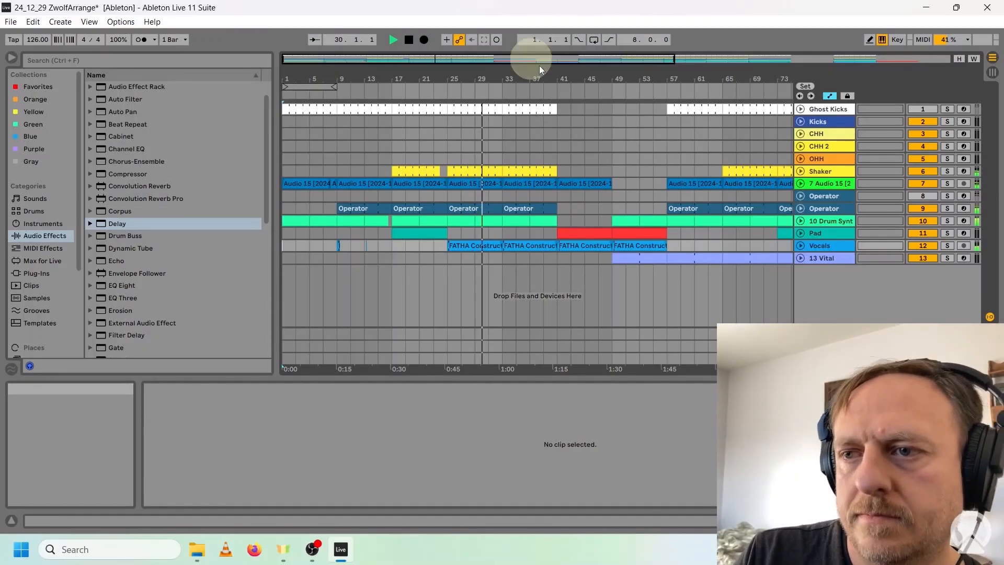
{"action": "left_click_drag", "start_coordinate": [550, 56], "coordinate": [658, 4]}
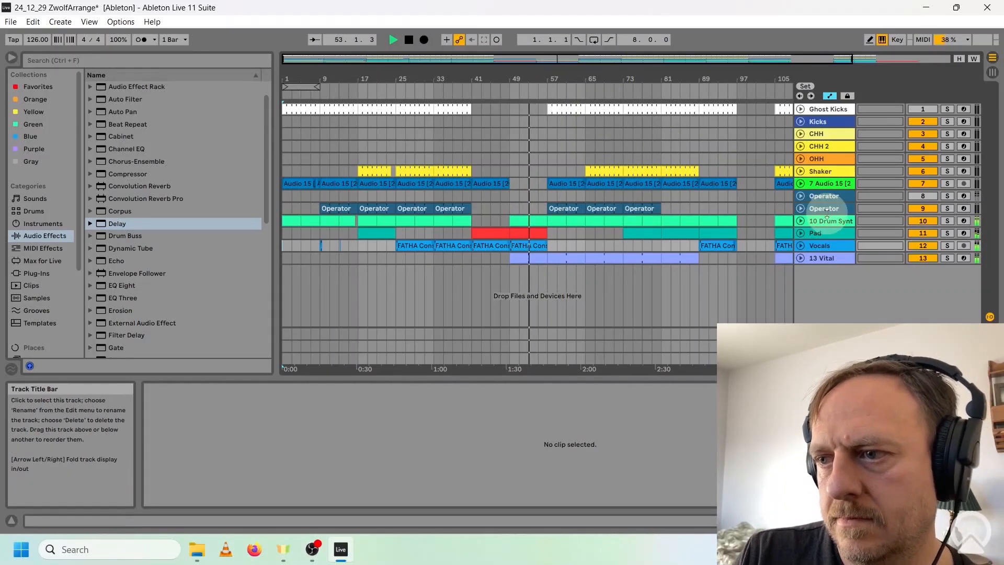
Step: Unfold the 13 Vital track to examine its Envelope 1 automation around bar 49 while the arrangement keeps playing
{"action": "left_click", "coordinate": [801, 258]}
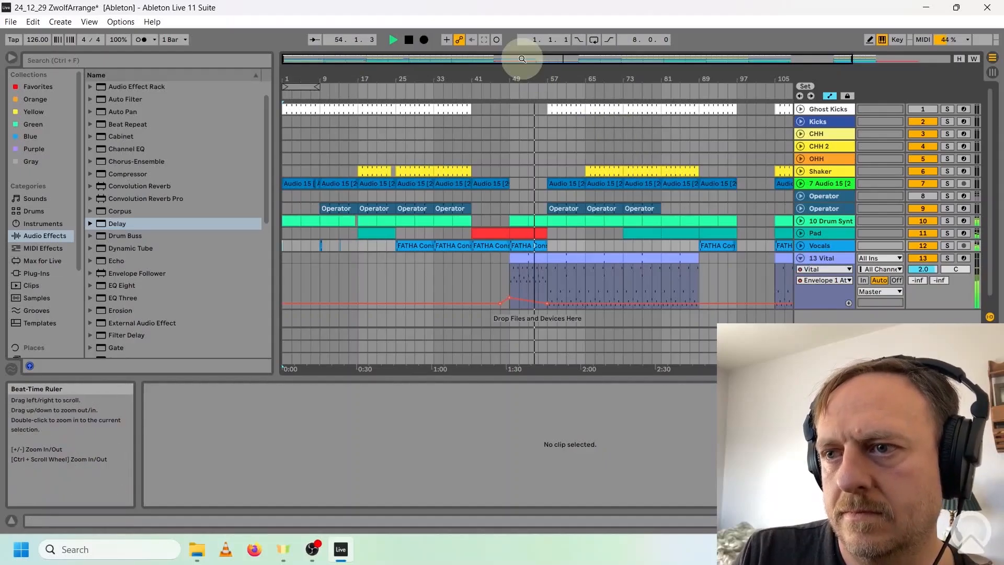
{"action": "left_click_drag", "start_coordinate": [522, 58], "coordinate": [610, 4]}
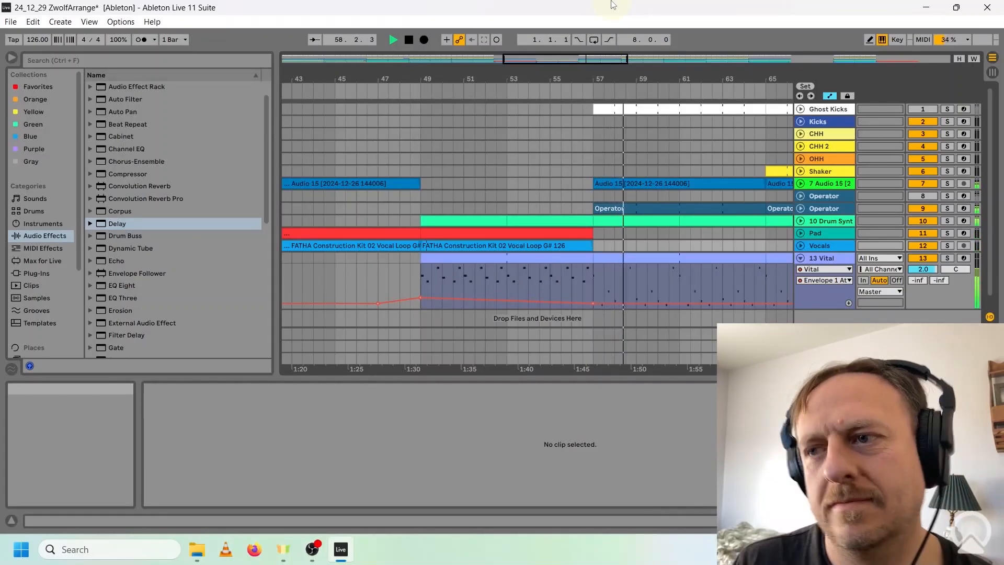
{"action": "left_click", "coordinate": [564, 59]}
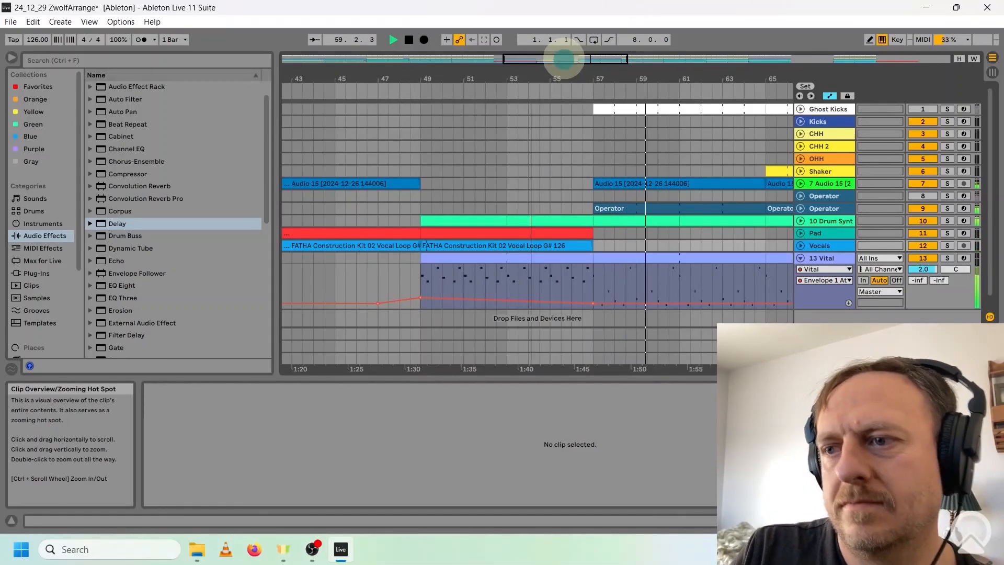
{"action": "left_click_drag", "start_coordinate": [565, 59], "coordinate": [565, 40]}
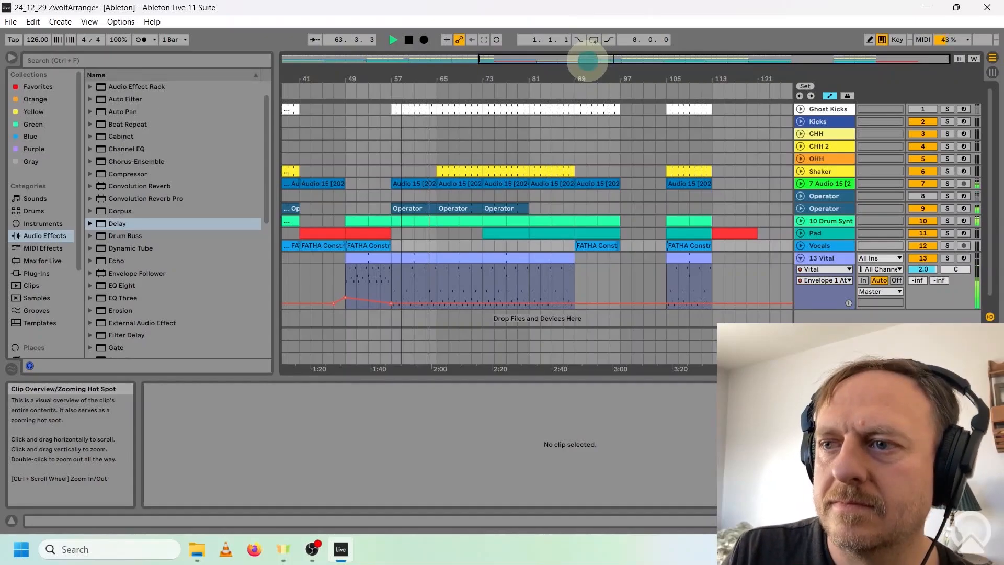
{"action": "left_click_drag", "start_coordinate": [593, 57], "coordinate": [509, 53]}
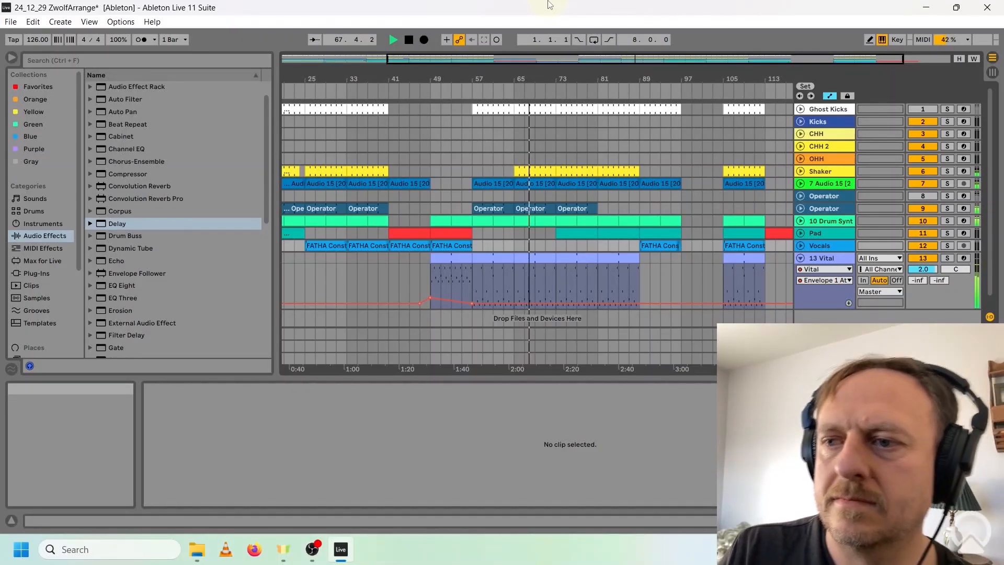
{"action": "left_click_drag", "start_coordinate": [512, 58], "coordinate": [445, 61]}
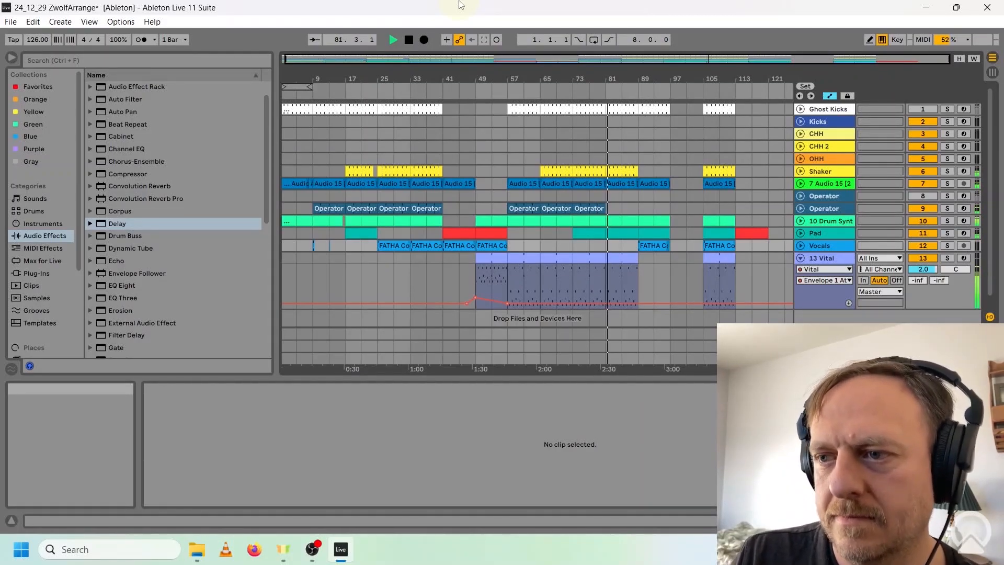
Step: Delete the four-bar clip section from bar 93 to bar 97 on the 10 Drum Synth track
{"action": "mouse_move", "coordinate": [536, 55]}
{"action": "left_mouse_down"}
{"action": "mouse_move", "coordinate": [544, 47]}
{"action": "mouse_move", "coordinate": [536, 55]}
{"action": "left_mouse_up"}
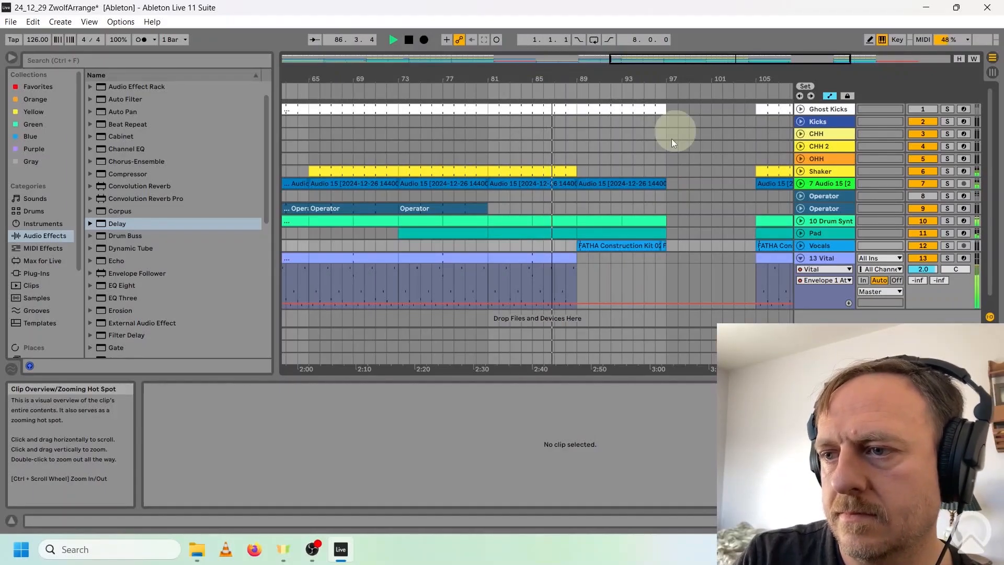
{"action": "left_click", "coordinate": [647, 222]}
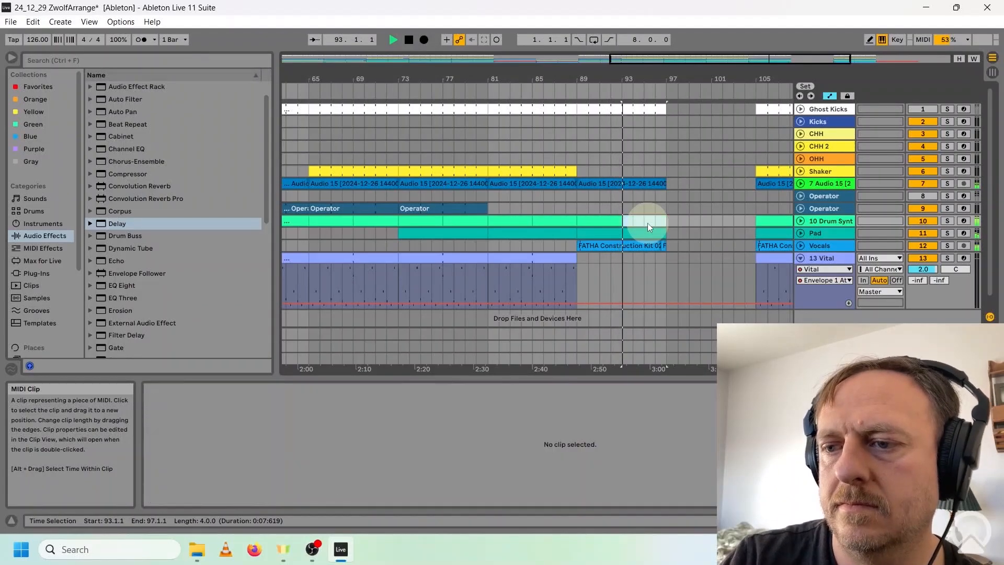
{"action": "key", "text": "Delete"}
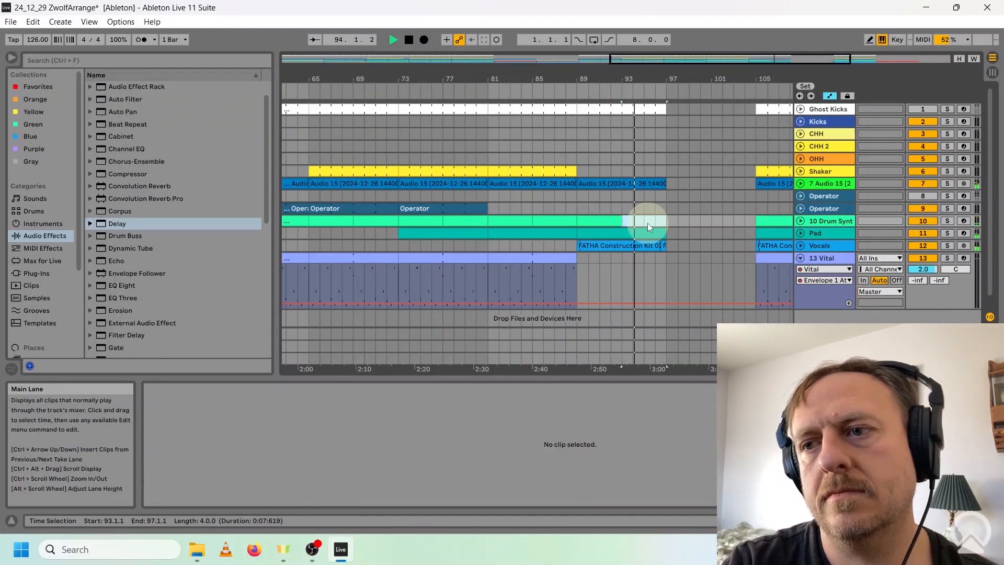